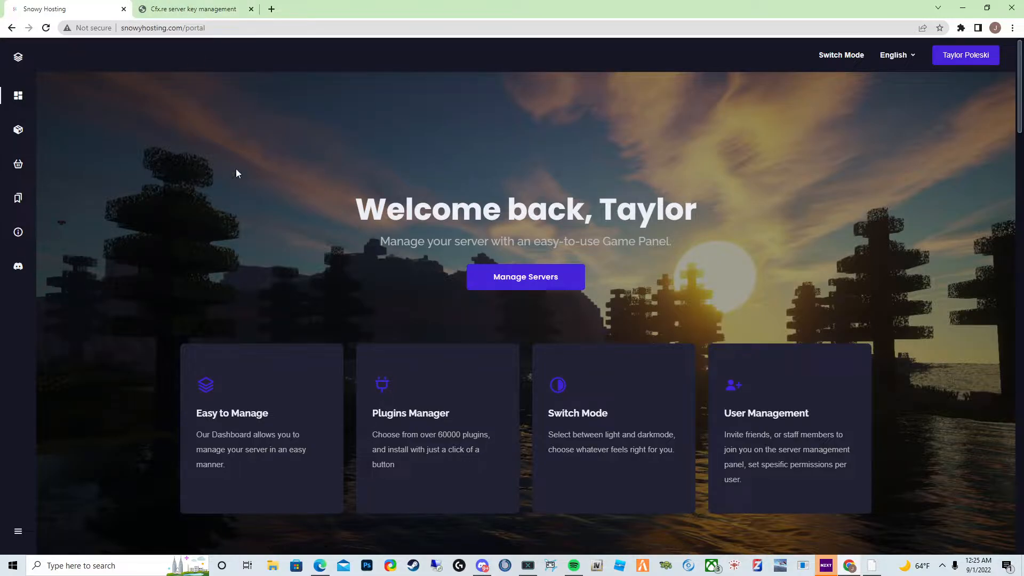
- Scroll through the hosting portal's landing page to review its panel features and game plans
scroll(236, 168, "down", 9)
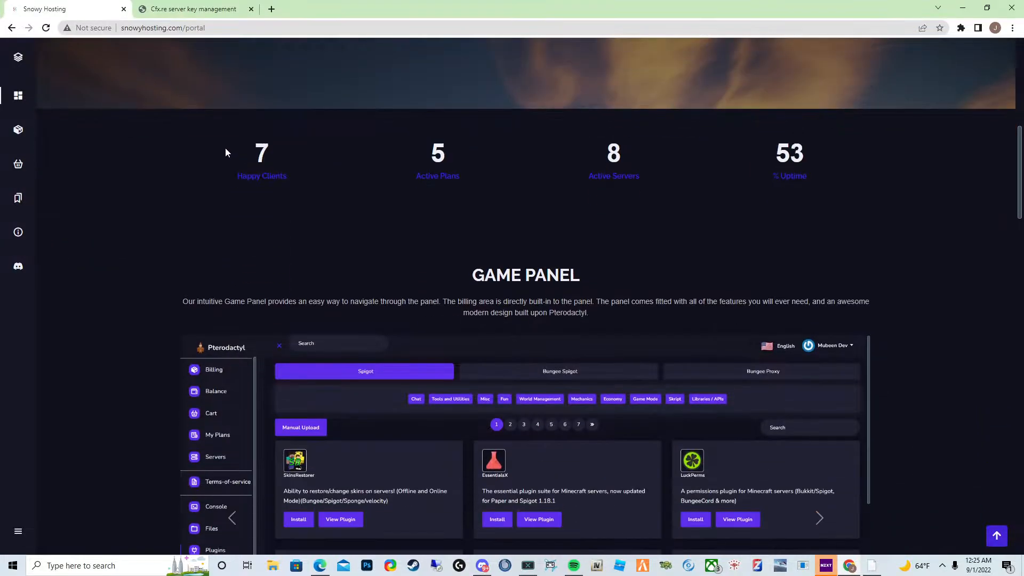
scroll(225, 152, "down", 5)
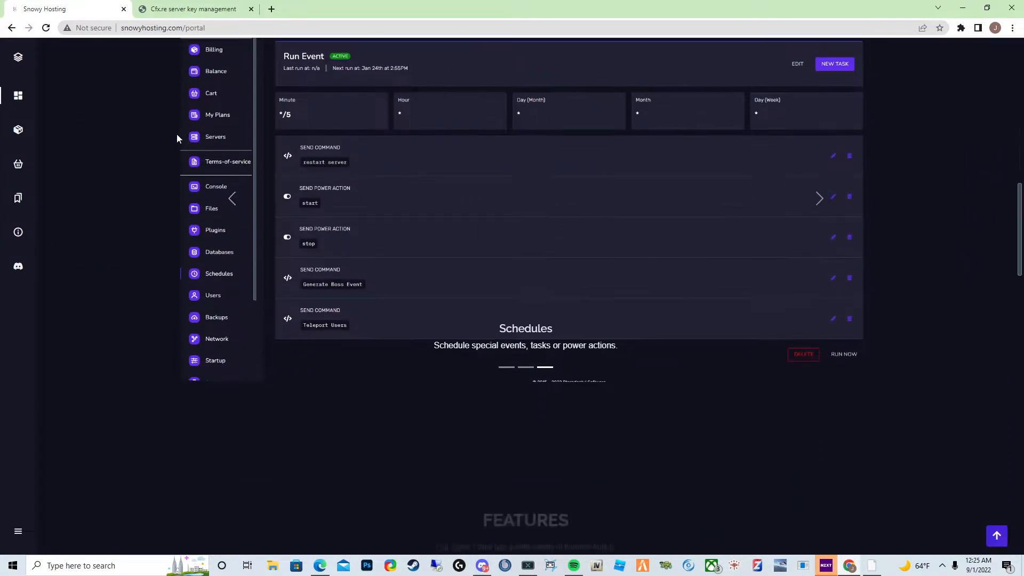
scroll(158, 144, "down", 5)
scroll(183, 240, "up", 6)
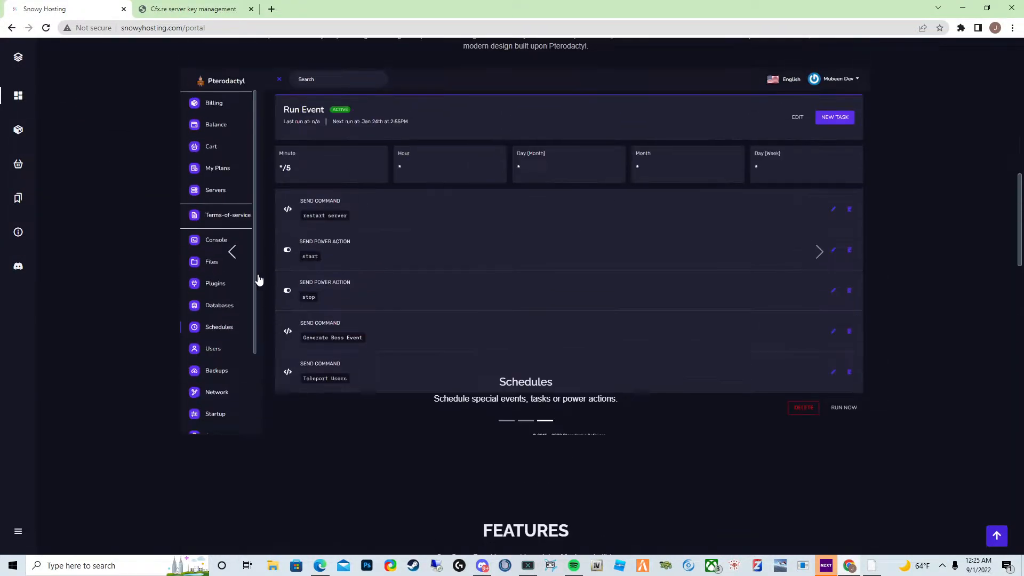
left_click(232, 254)
scroll(338, 219, "down", 5)
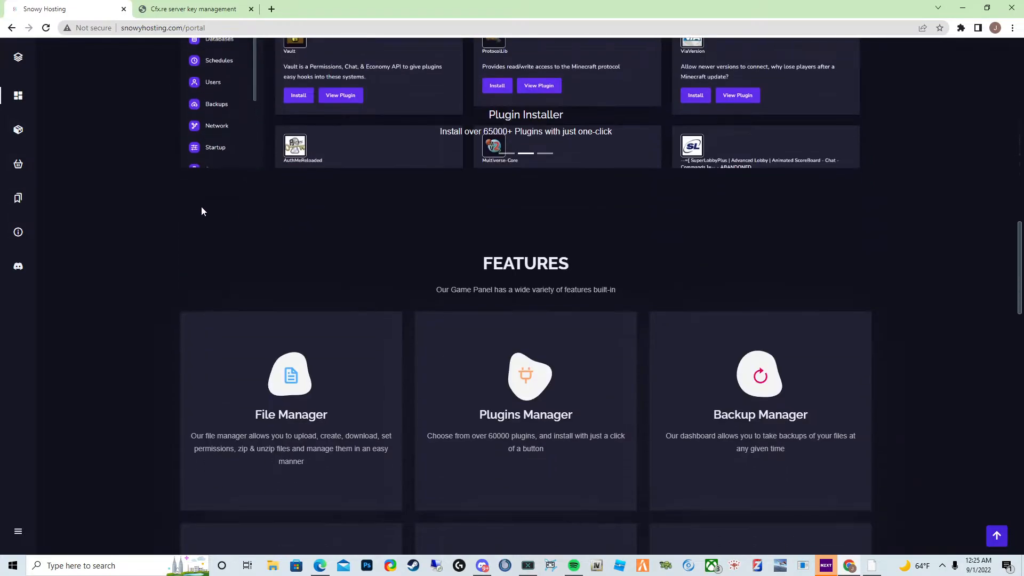
scroll(195, 211, "down", 10)
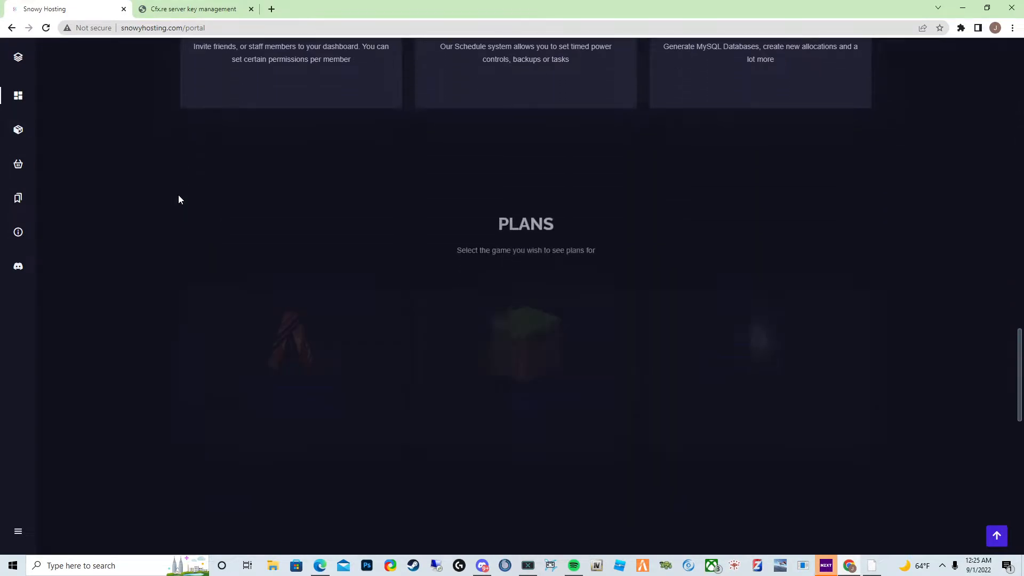
scroll(179, 200, "down", 2)
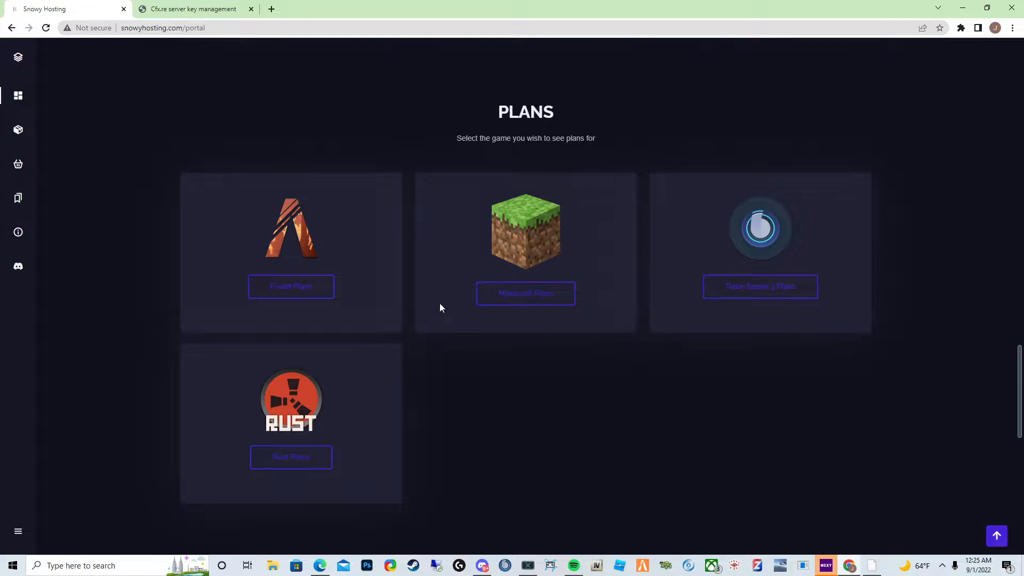
- Browse the Minecraft, TeamSpeak 3 and Rust plan pages, returning to the portal after each
left_click(559, 296)
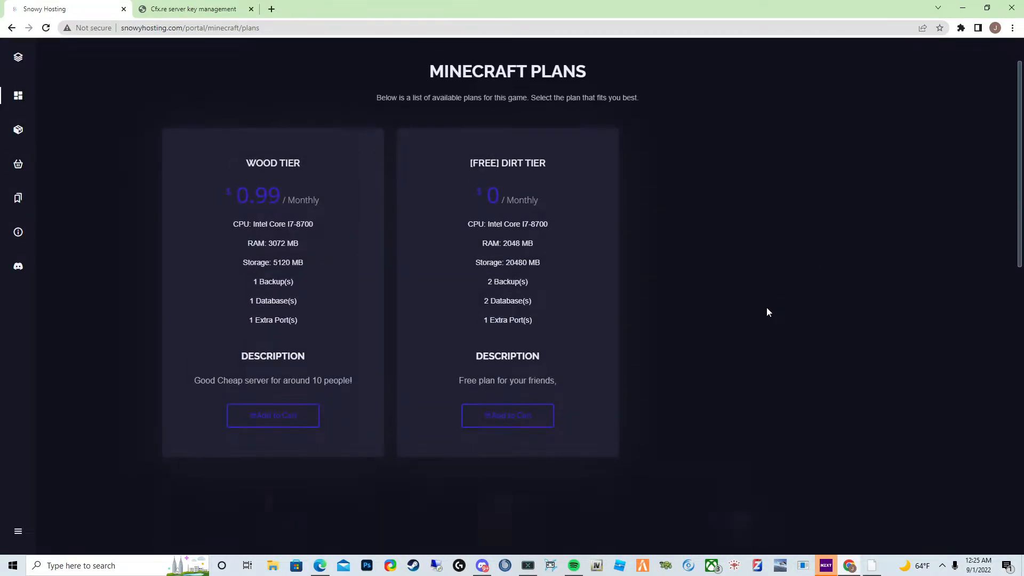
key("alt+Left")
left_click(789, 296)
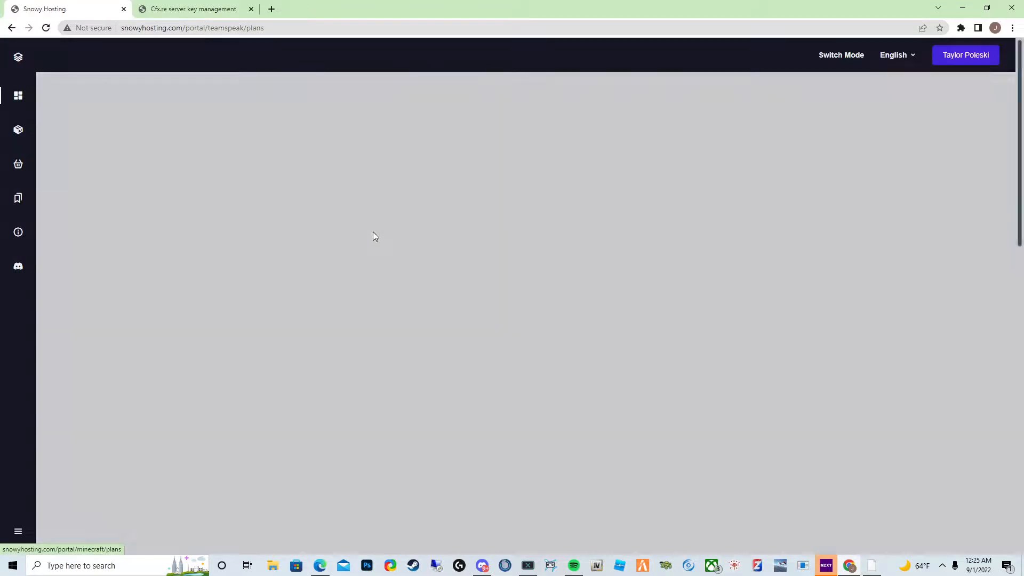
key("alt+Left")
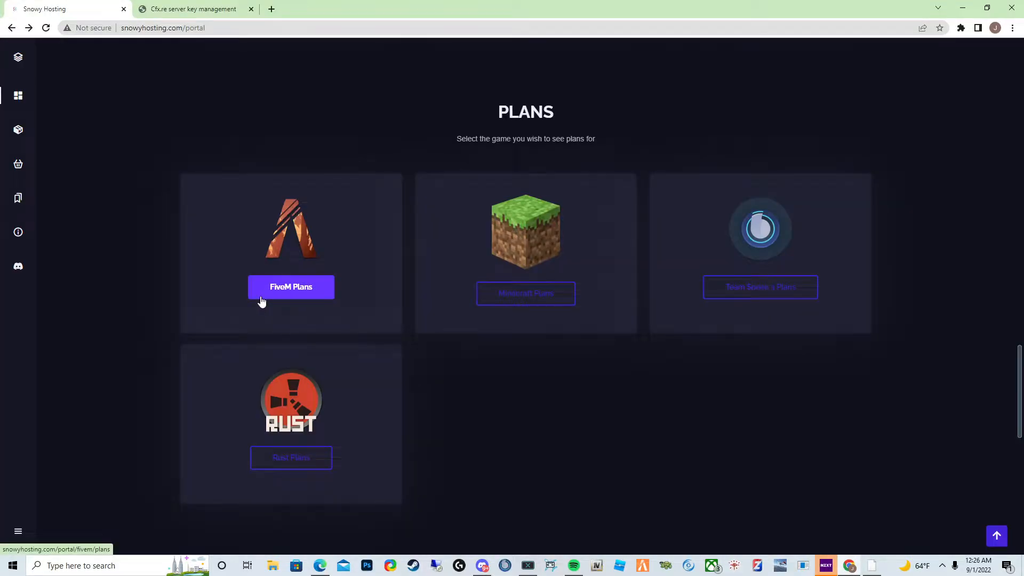
left_click(298, 465)
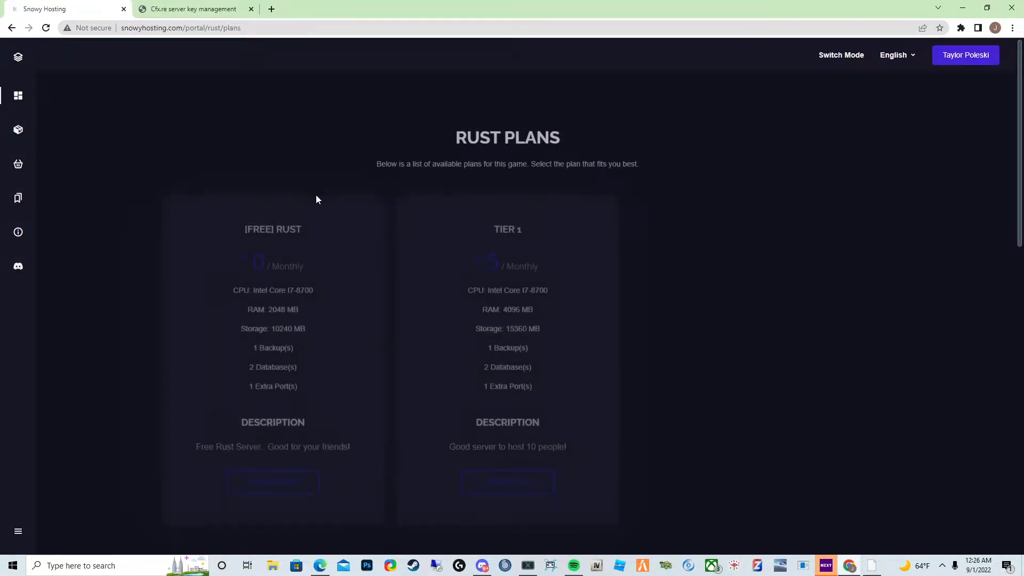
key("alt+Left")
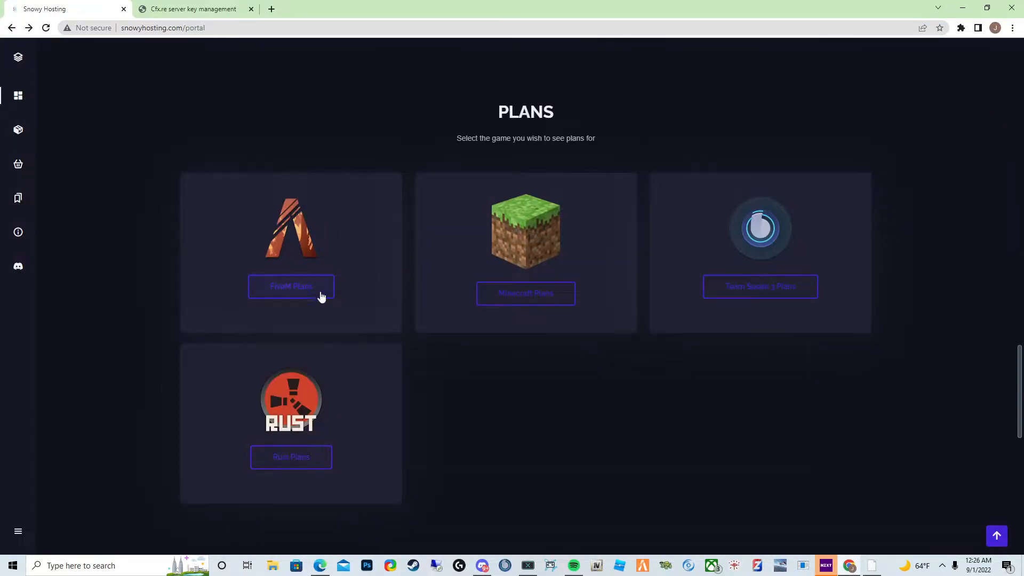
- Open the FiveM plans and add the Tier 2 plan at $5 monthly to the cart
left_click(276, 295)
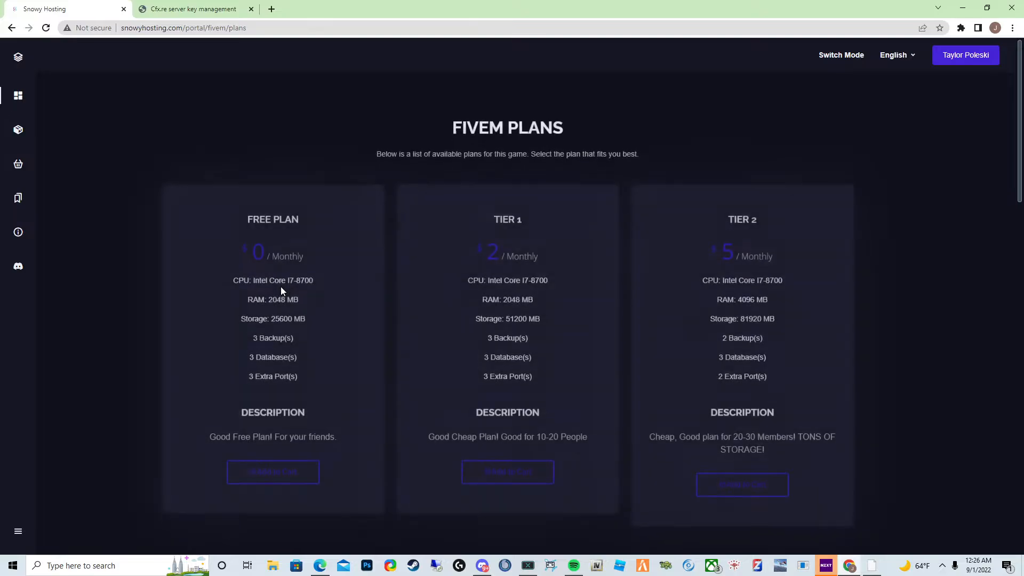
left_click(281, 250)
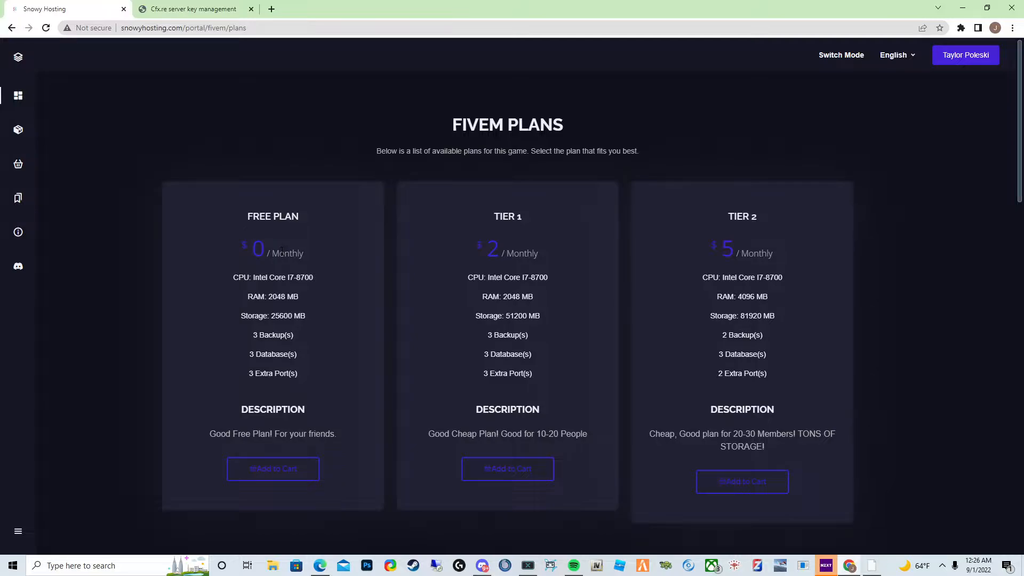
left_click_drag(289, 228, 296, 216)
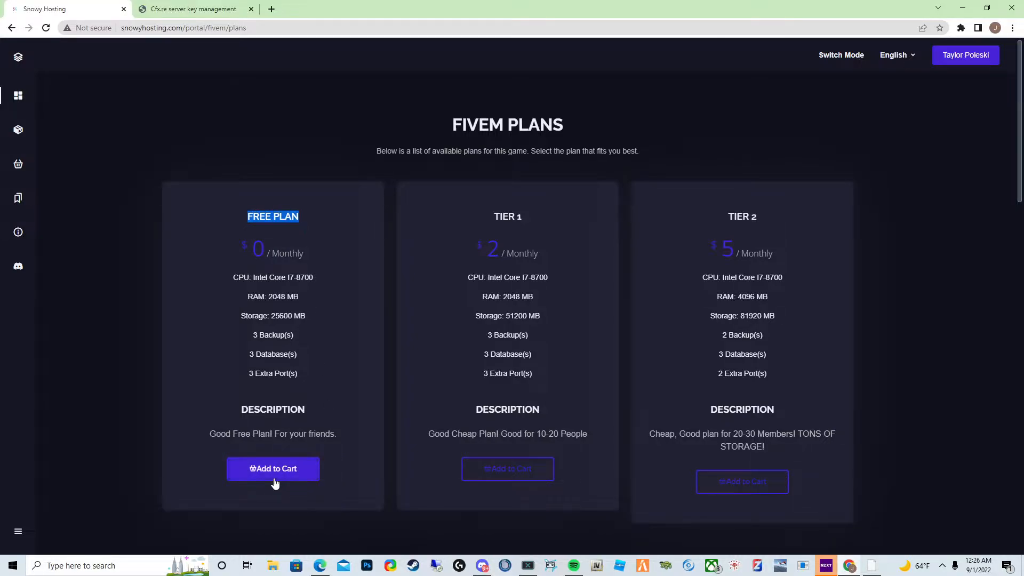
left_click(731, 249)
left_click_drag(731, 249, 738, 255)
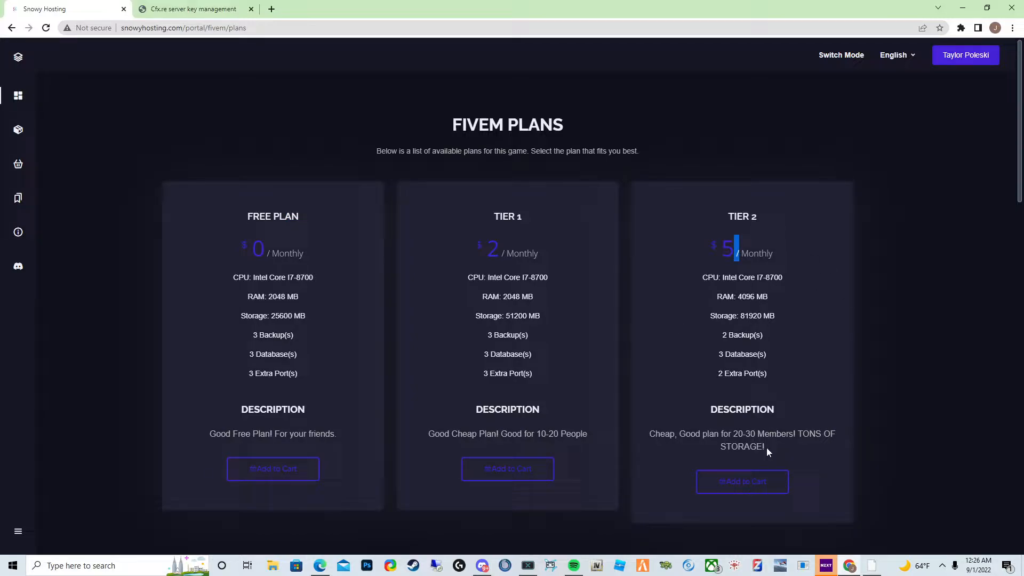
left_click(756, 486)
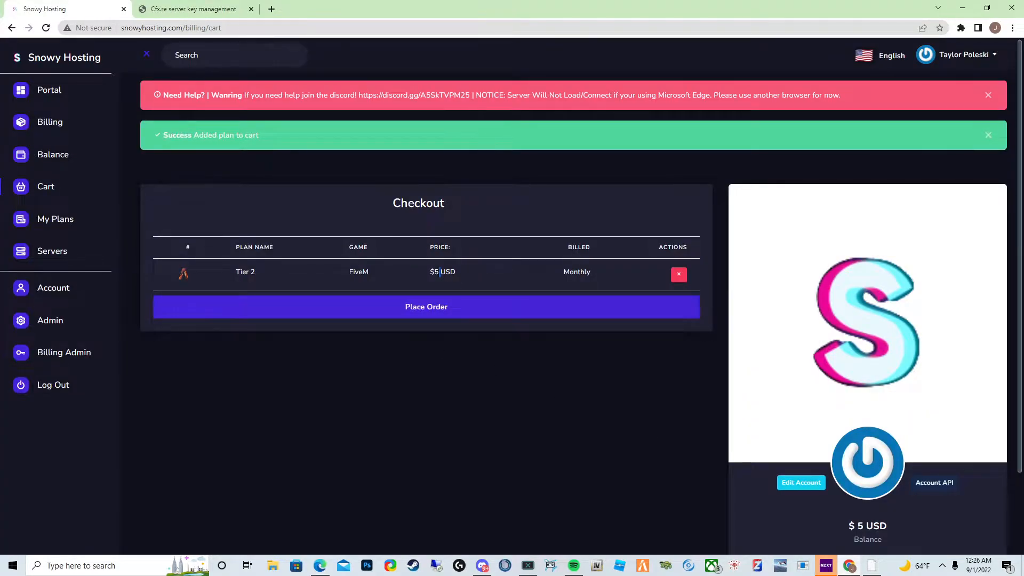
- Review the cart contents and the account balance page
scroll(439, 272, "down", 1)
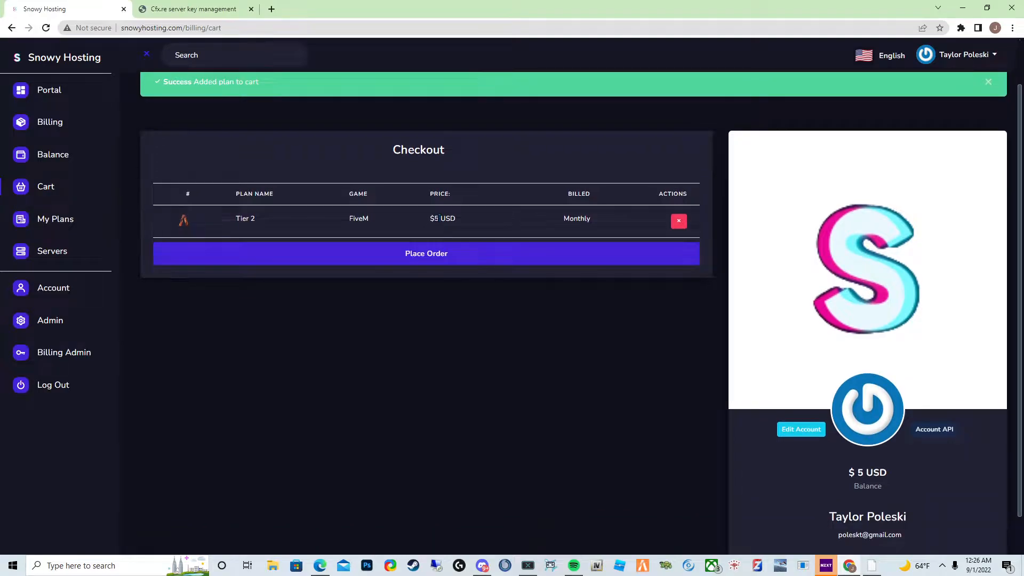
double_click(437, 218)
double_click(861, 472)
left_click(57, 155)
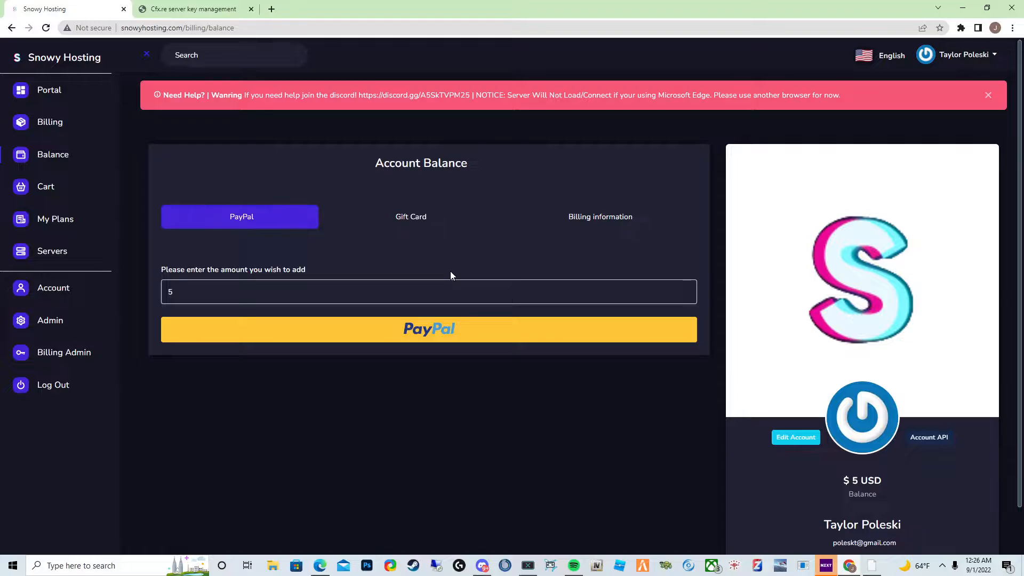
scroll(800, 400, "down", 1)
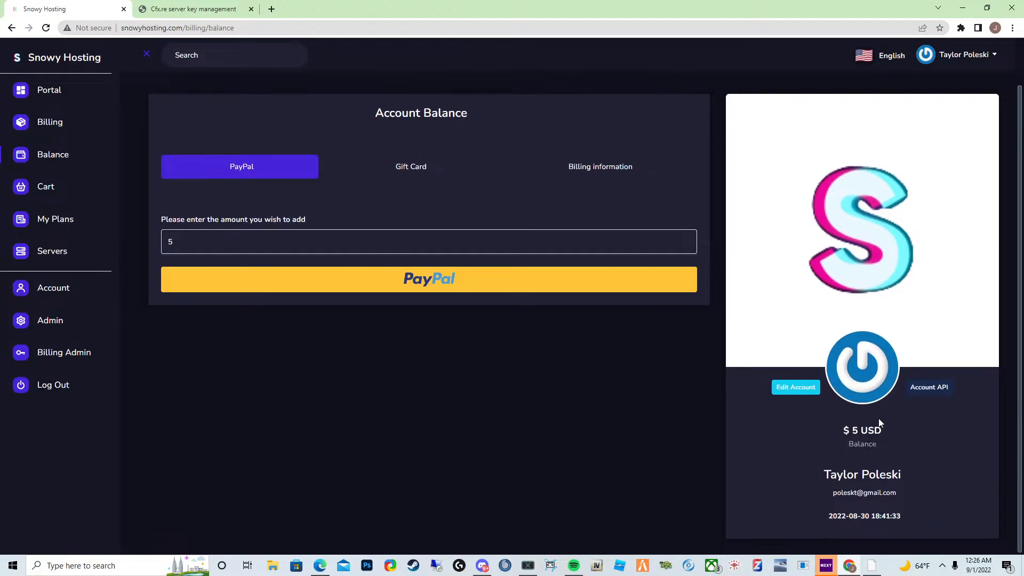
scroll(425, 382, "up", 1)
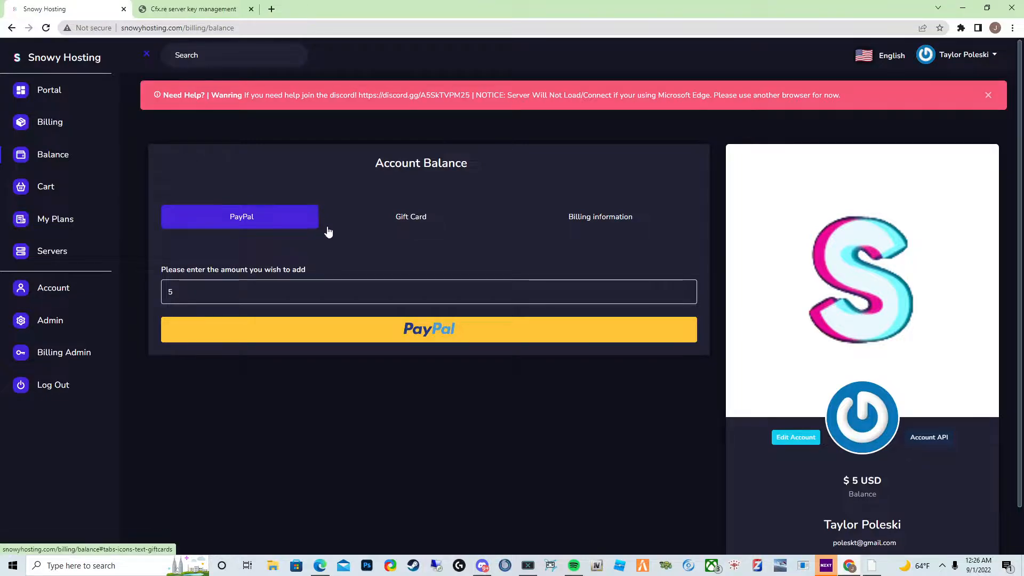
left_click_drag(363, 95, 408, 96)
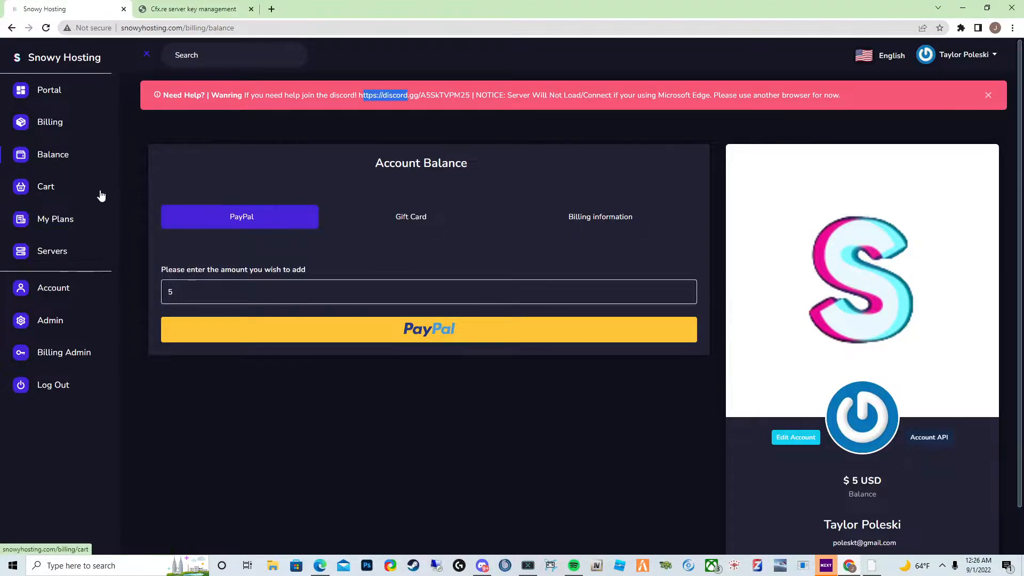
- Return to the cart, place the order for the Tier 2 plan and confirm it
left_click(46, 188)
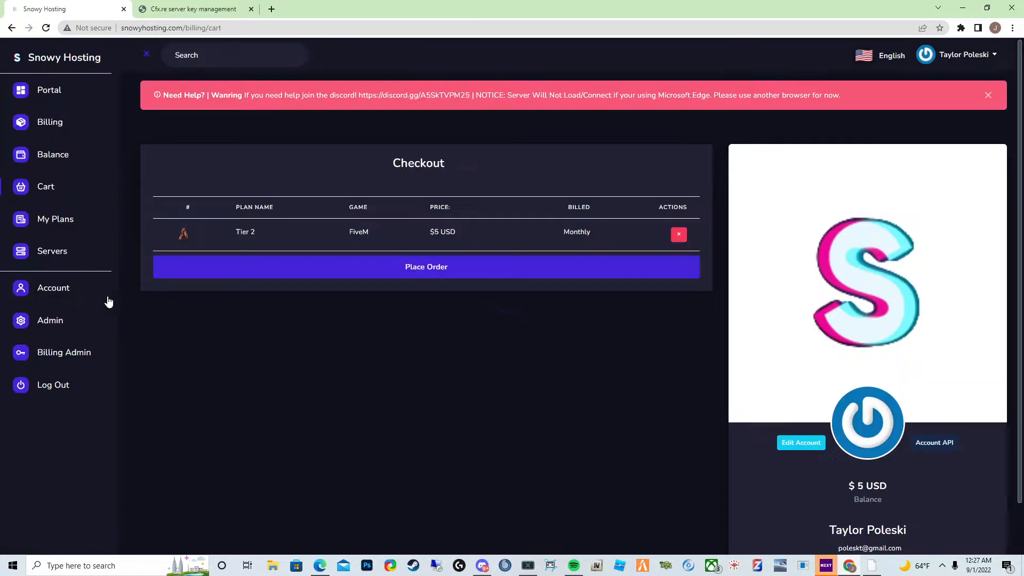
left_click(488, 266)
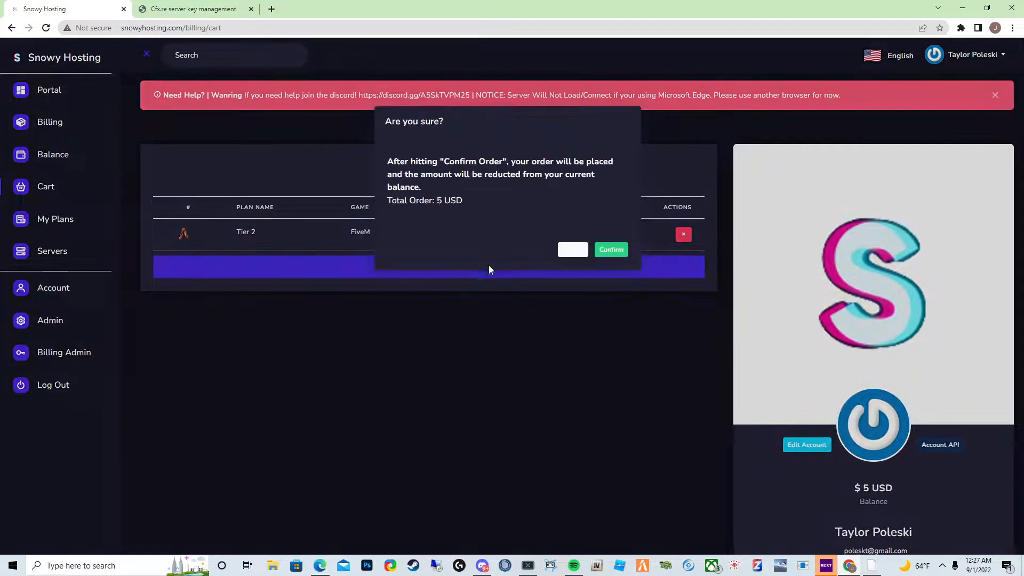
left_click(612, 250)
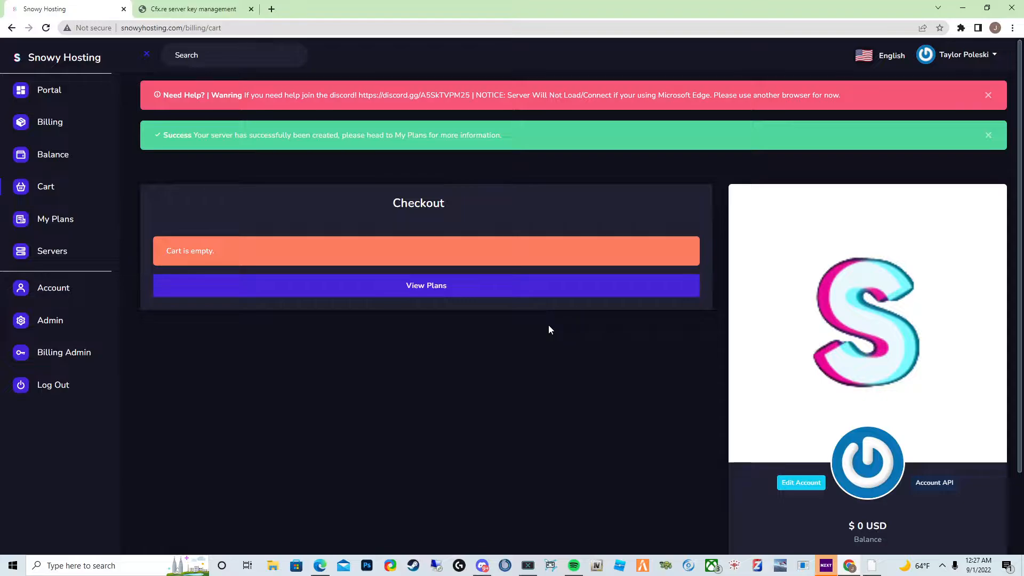
- Go from the portal's Manage Servers to the server list and open the new Tier 2 server
left_click(526, 291)
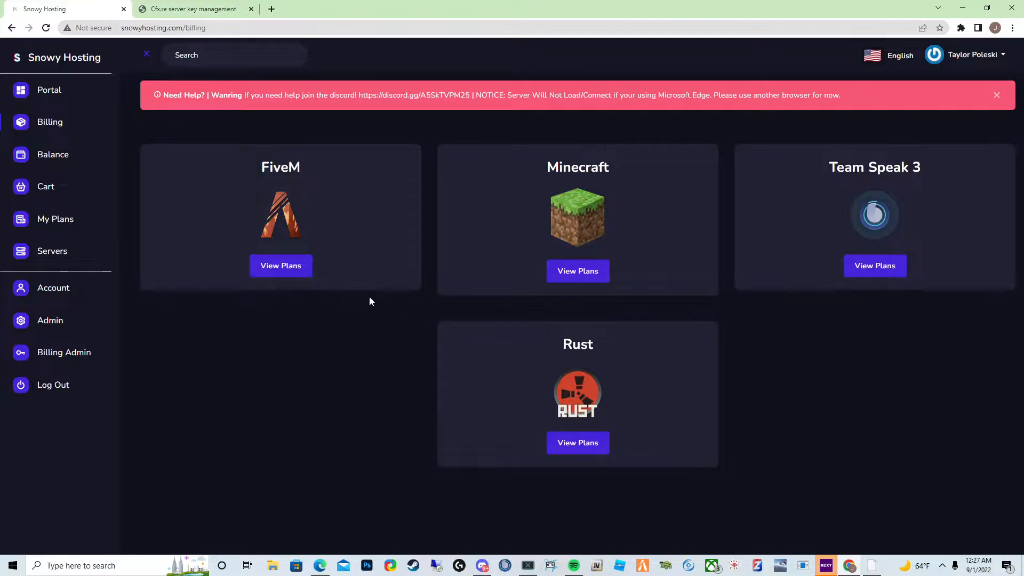
left_click(58, 94)
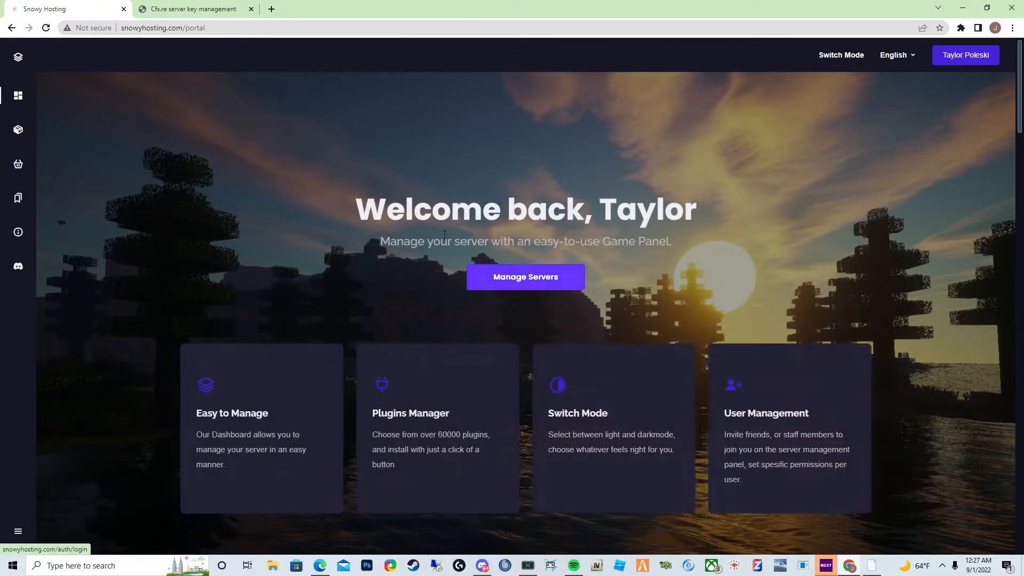
left_click(512, 280)
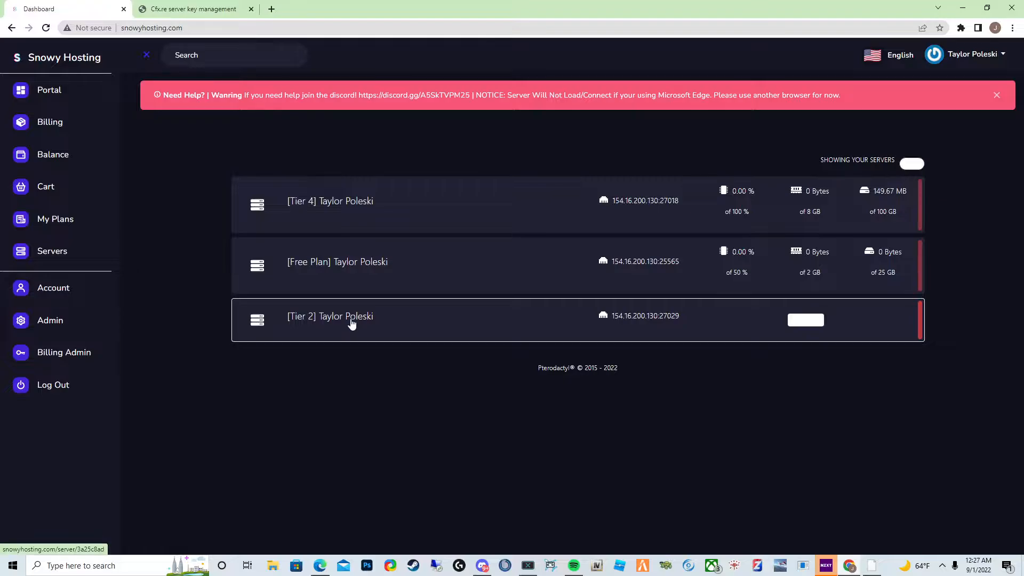
left_click(801, 319)
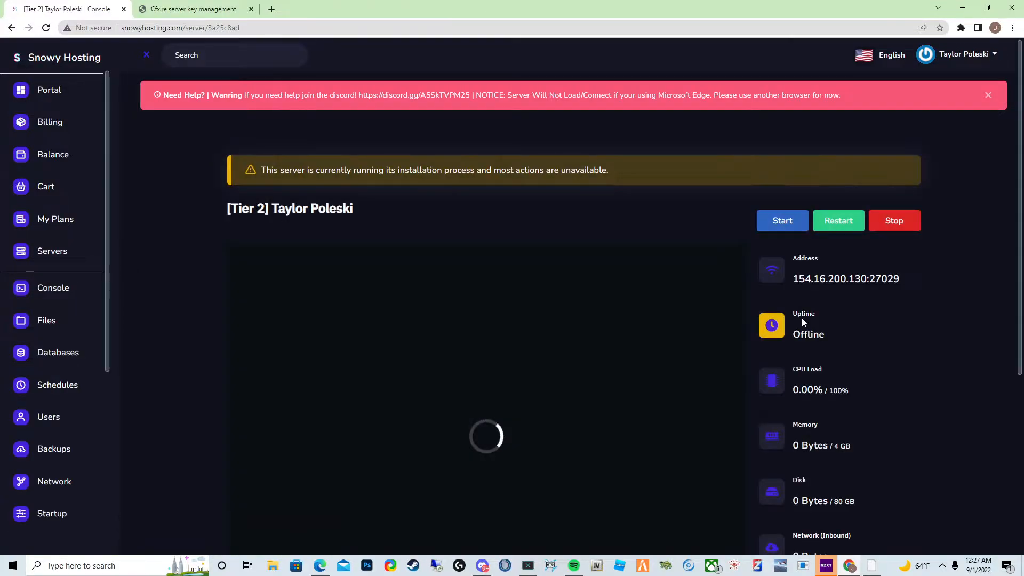
- Watch the Tier 2 server's installation output in its console
double_click(263, 177)
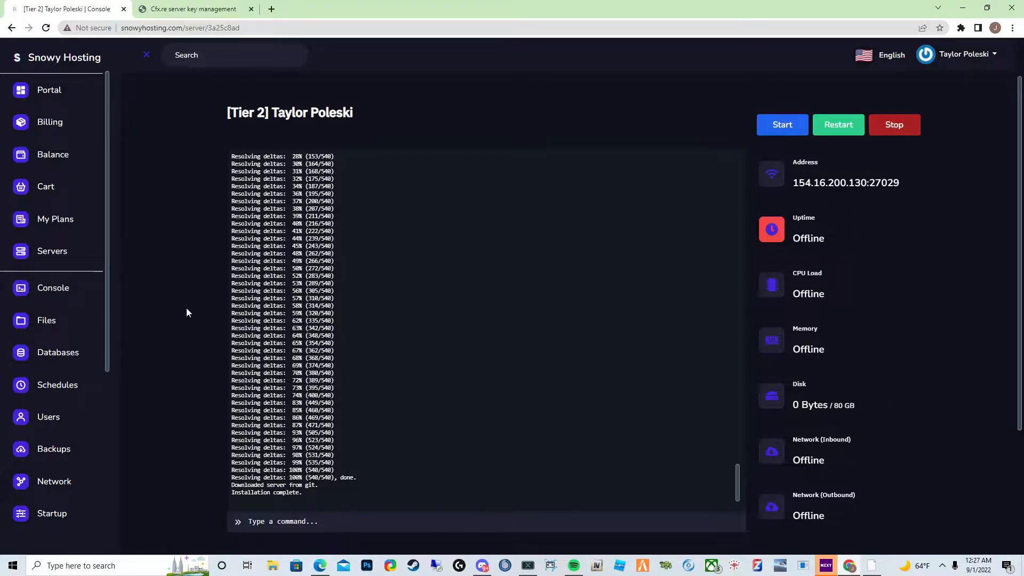
scroll(186, 307, "down", 3)
scroll(181, 317, "up", 4)
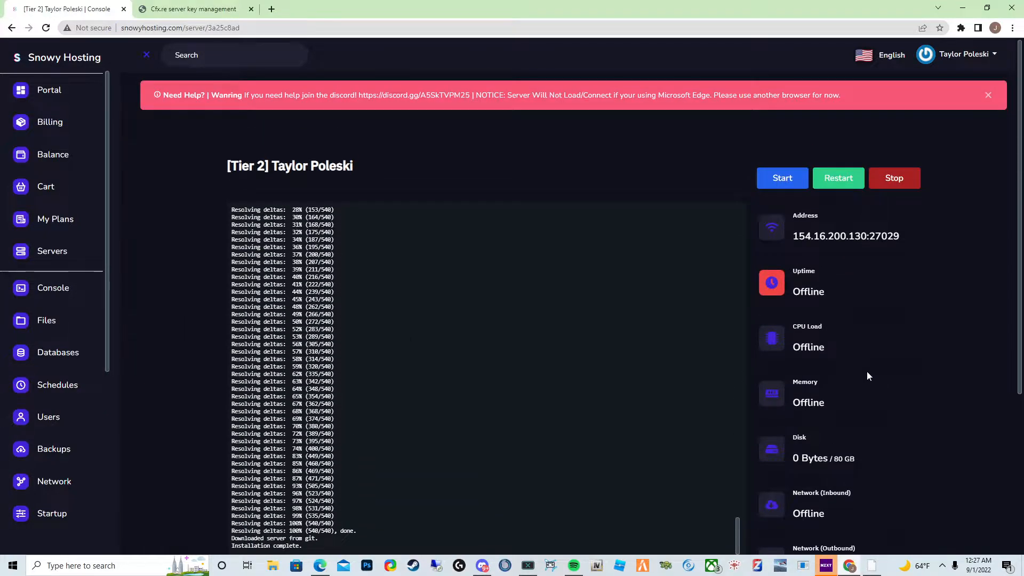
scroll(57, 336, "down", 5)
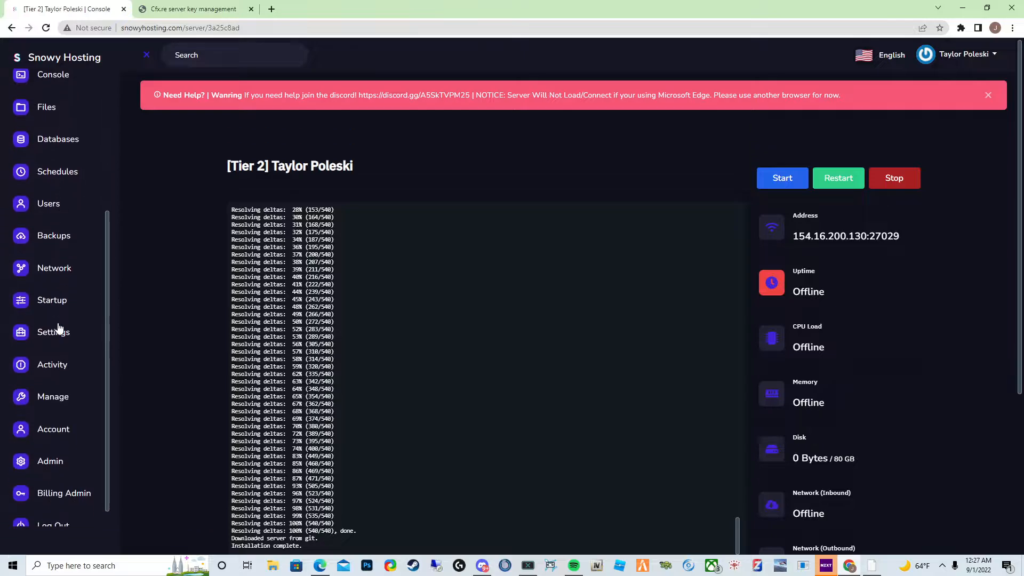
scroll(63, 285, "up", 1)
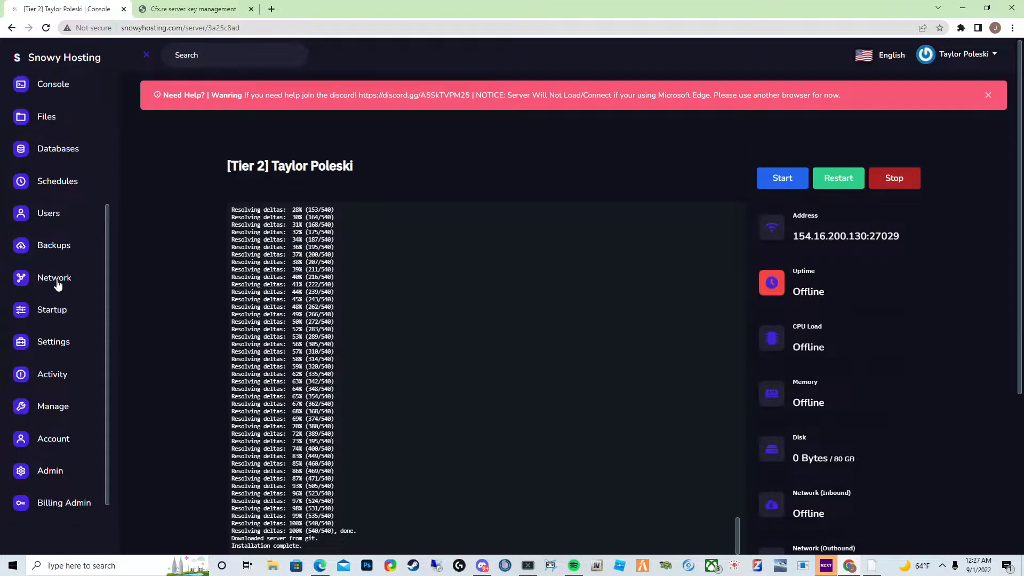
- Open the server's startup settings and scroll down to its variables
left_click(58, 339)
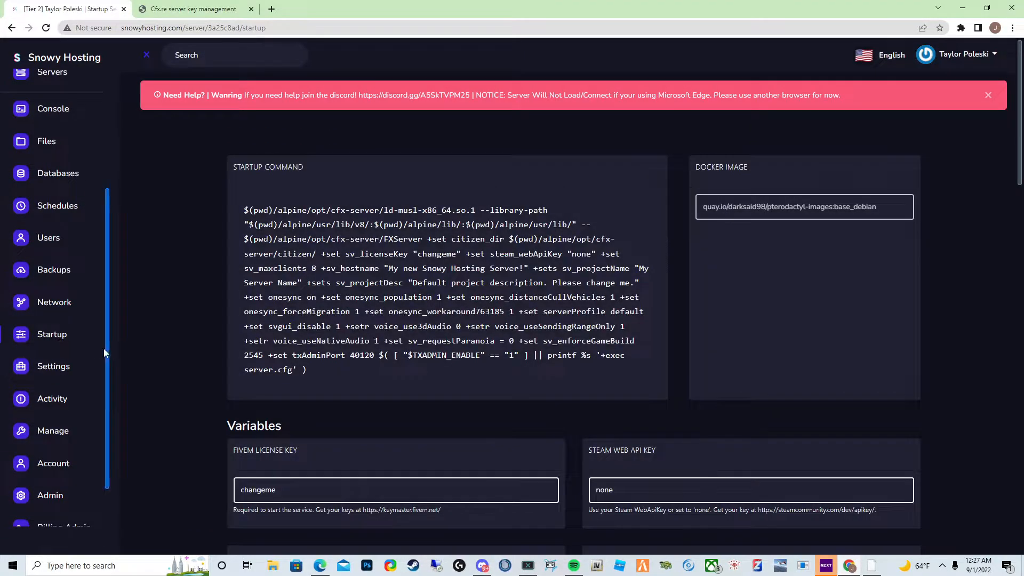
scroll(108, 347, "down", 1)
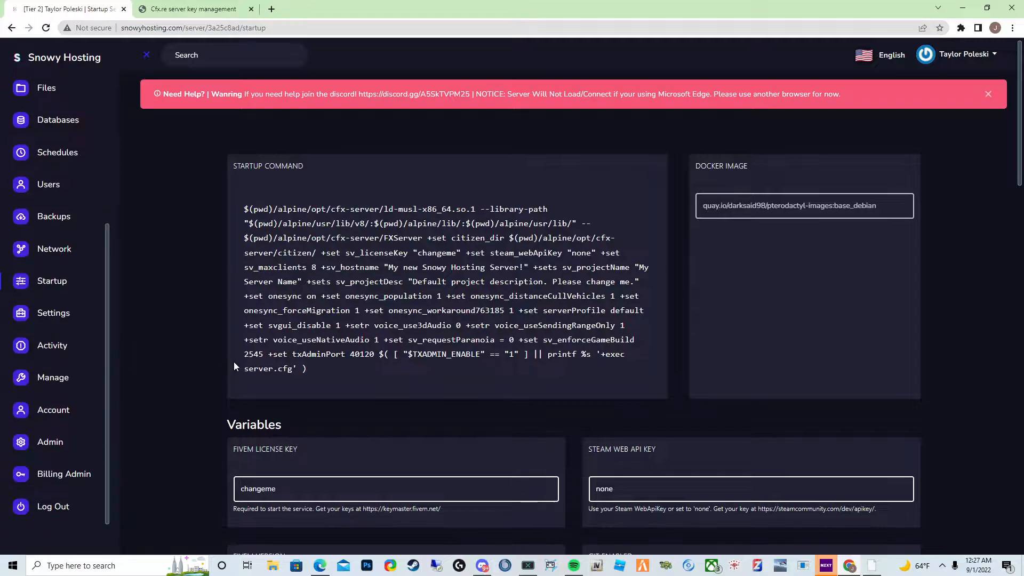
scroll(233, 363, "down", 2)
scroll(234, 363, "down", 2)
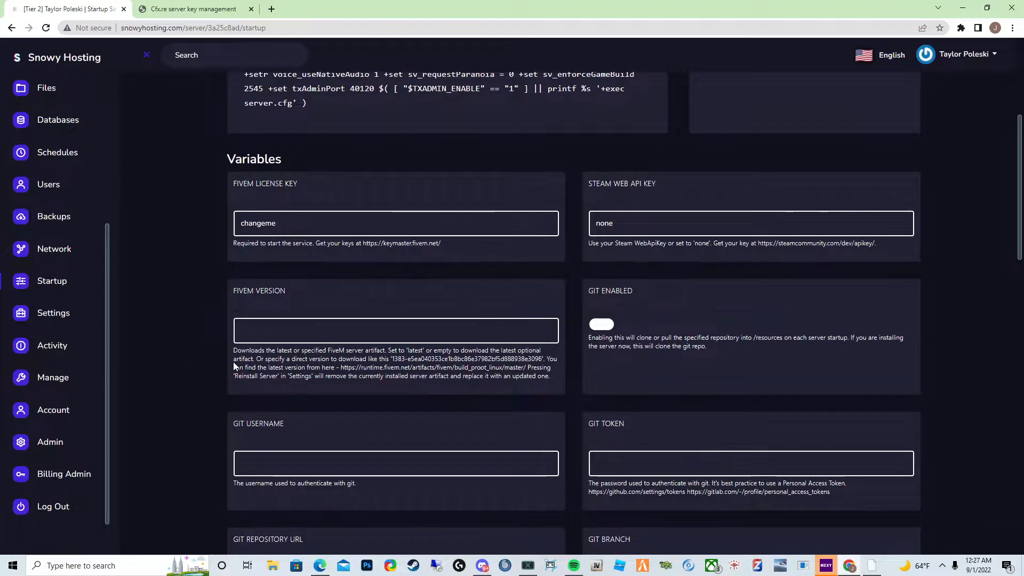
- Scroll down the startup variables and set the maximum player count to 10
scroll(213, 361, "down", 3)
scroll(203, 356, "down", 3)
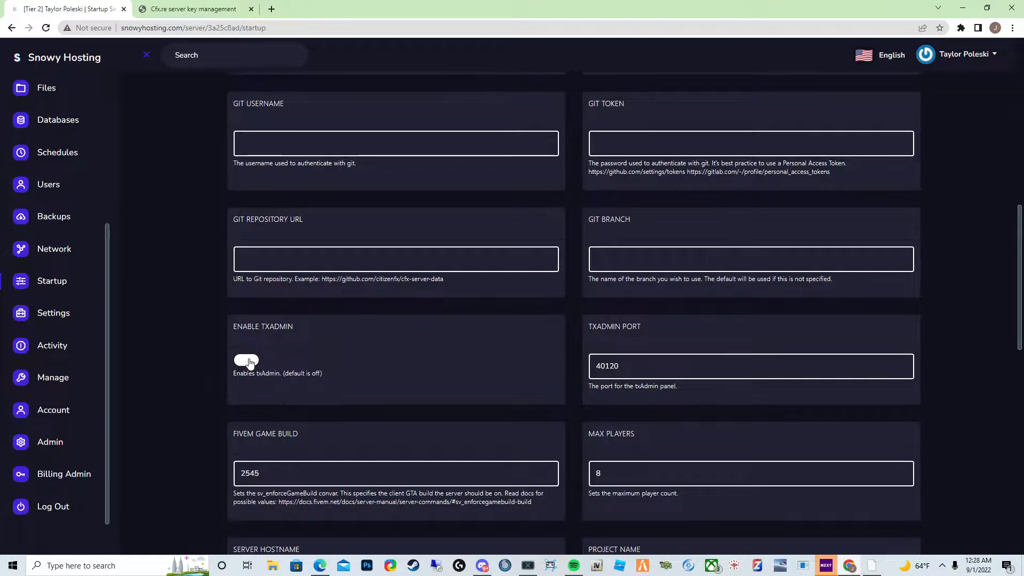
scroll(328, 312, "down", 3)
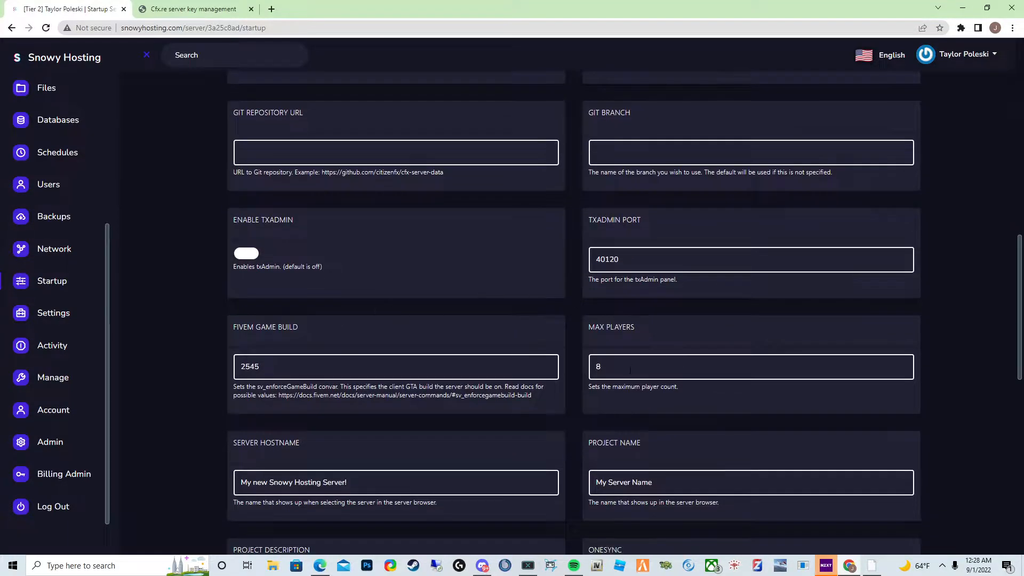
scroll(620, 369, "down", 2)
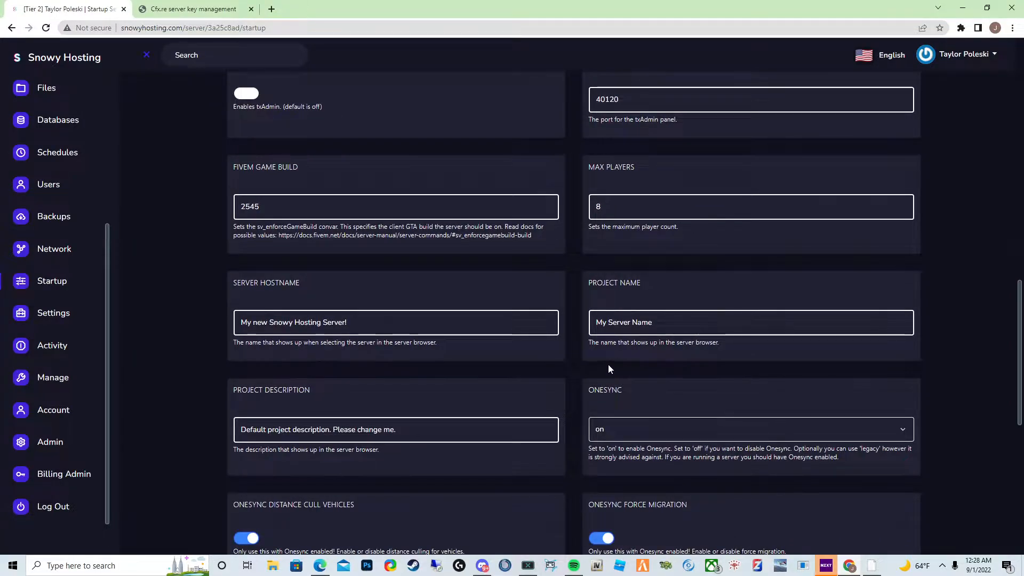
double_click(633, 204)
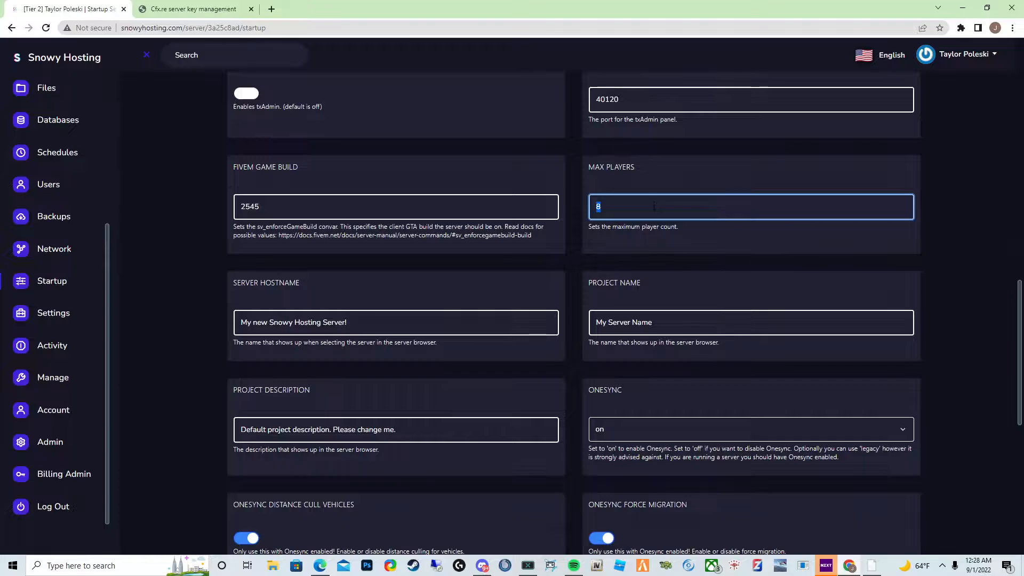
type("10")
- Replace the server hostname with Video Test and copy it
triple_click(369, 322)
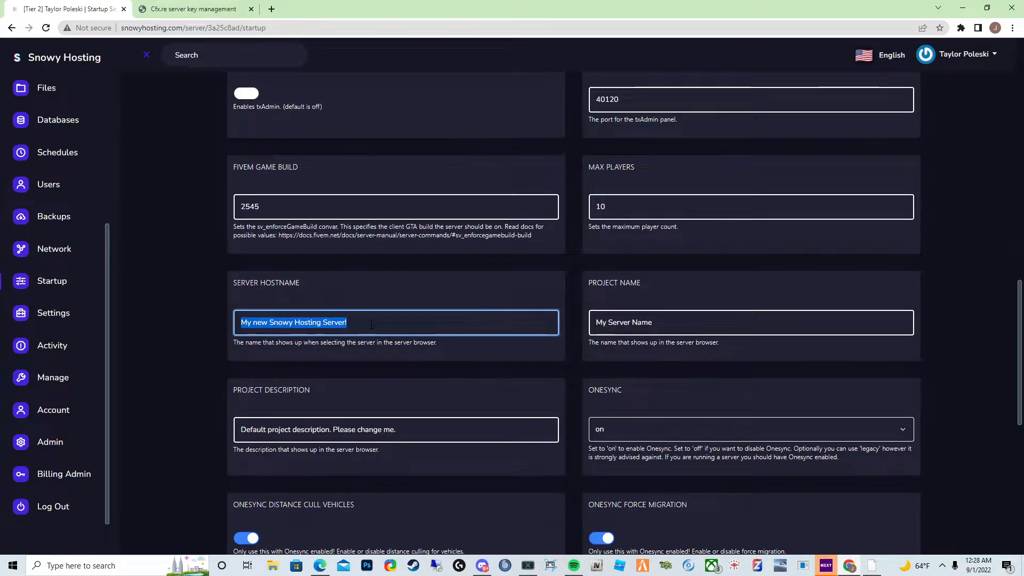
key("BackSpace")
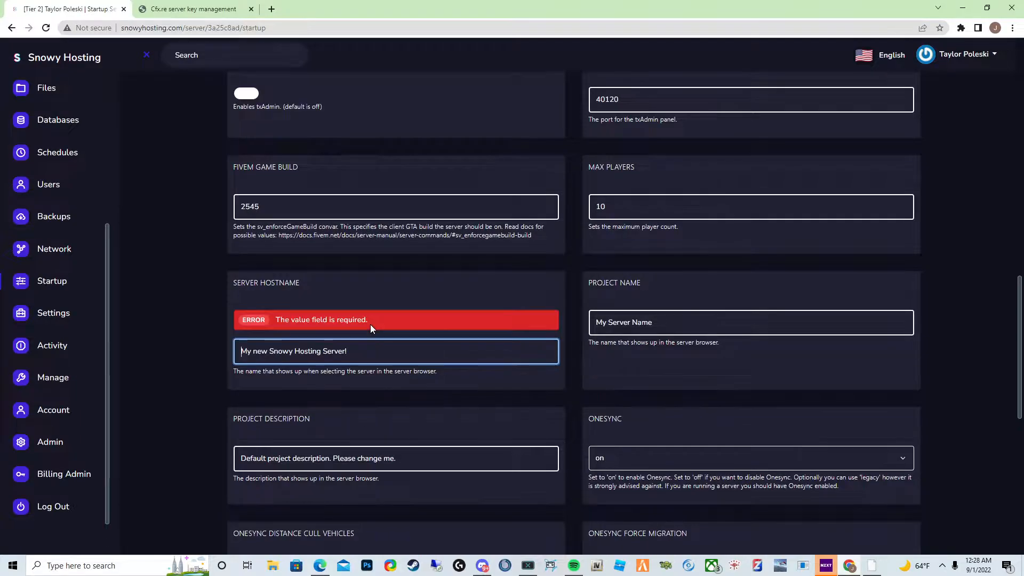
type("Video T")
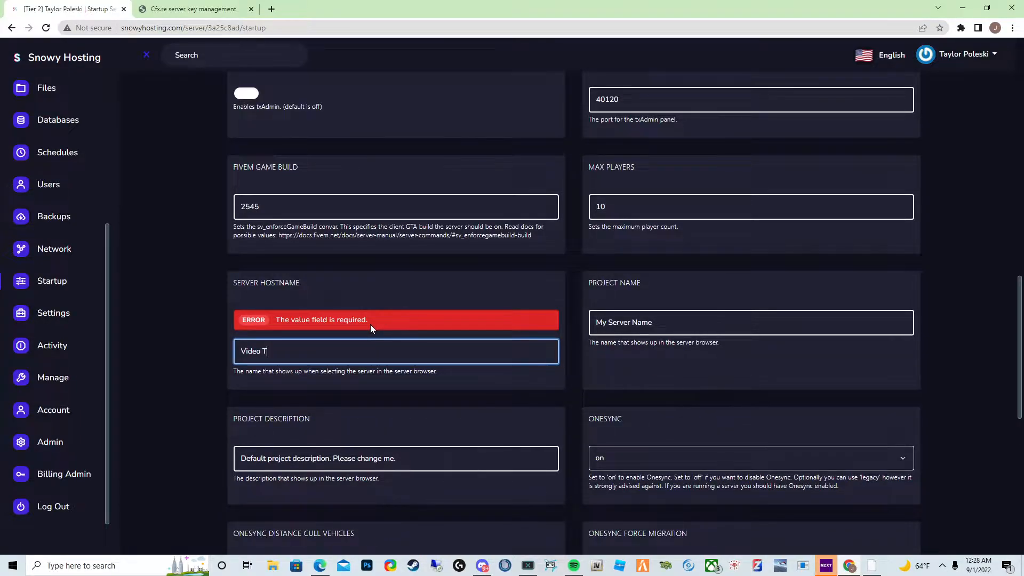
type("est")
key("ctrl+a")
key("ctrl+c")
- Paste Video Test as the project name
left_click(621, 322)
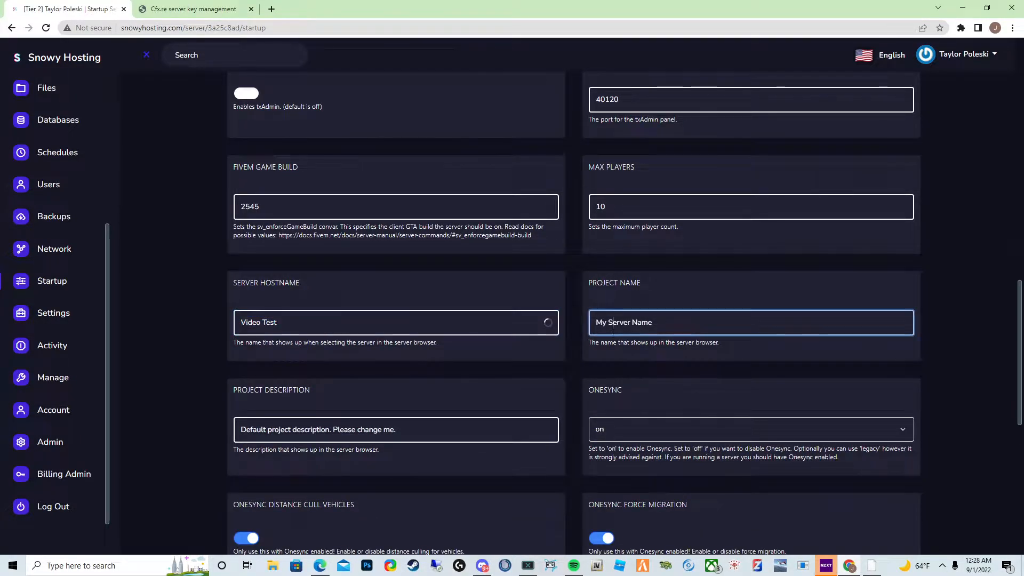
key("ctrl+a")
key("ctrl+v")
left_click(625, 351)
- Set the project description to "Good vMenu server."
scroll(615, 356, "down", 2)
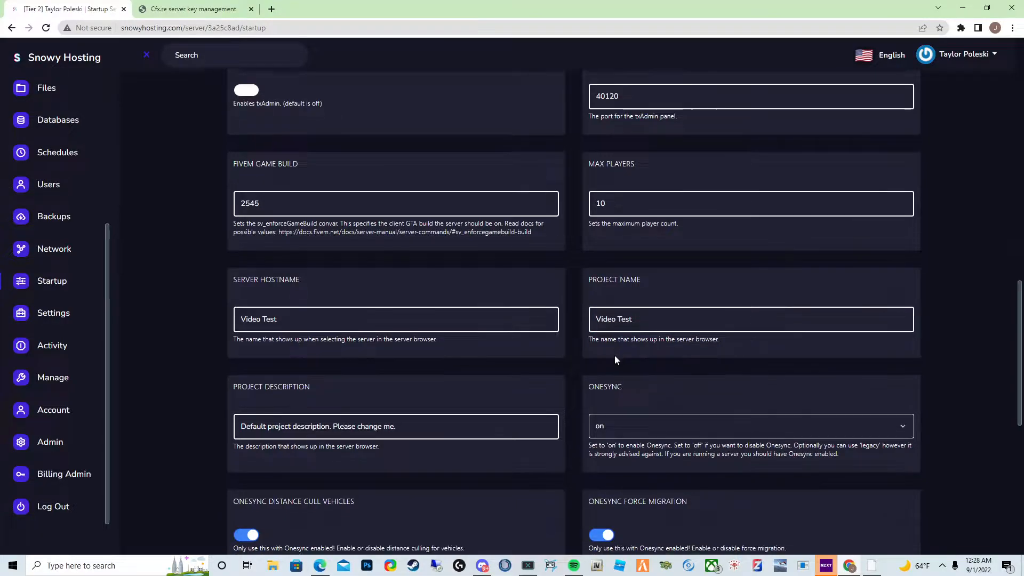
scroll(565, 361, "down", 1)
left_click(428, 267)
key("ctrl+a")
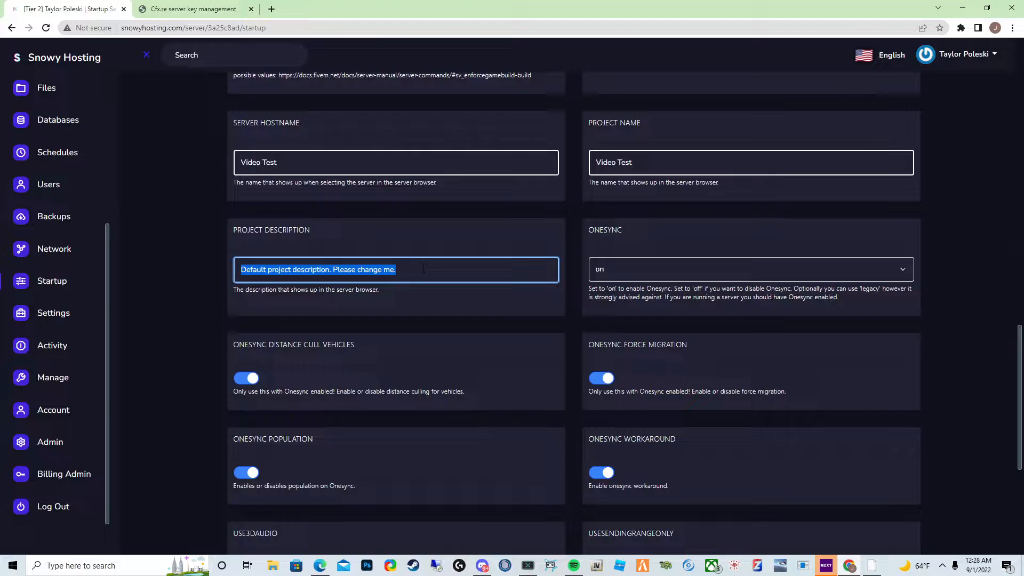
type("GOod")
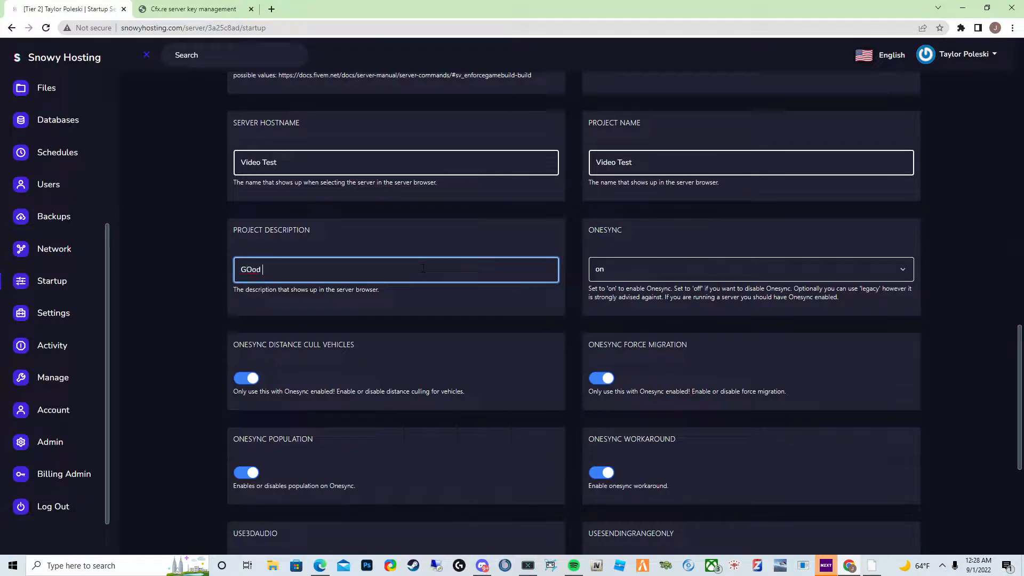
key("BackSpace")
type("ood vmen")
key("BackSpace")
type("Menu server.")
- Open fivem.net in a new tab and go to its server list
left_click(271, 9)
type("fivem.ne")
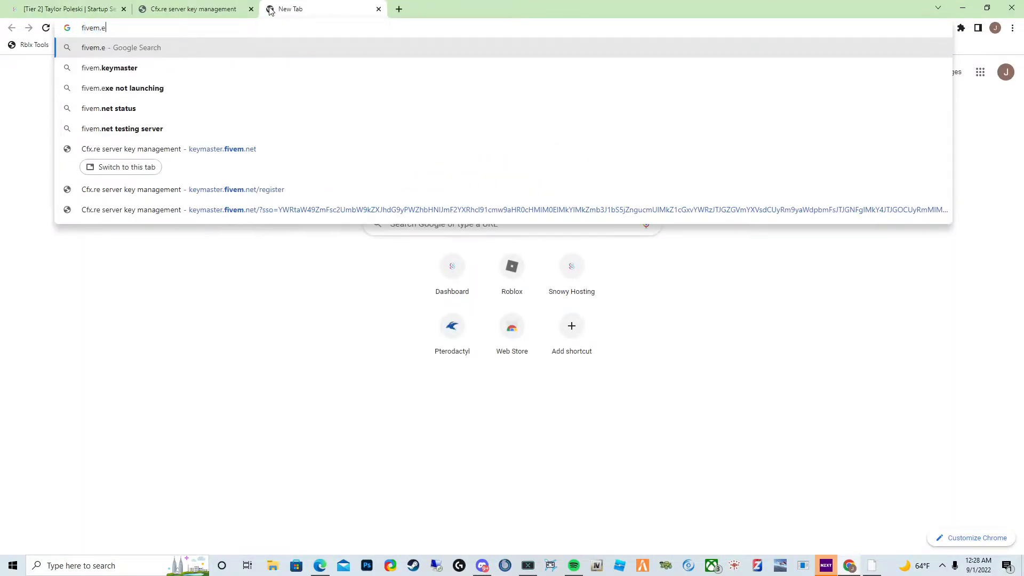
type("t")
key("Return")
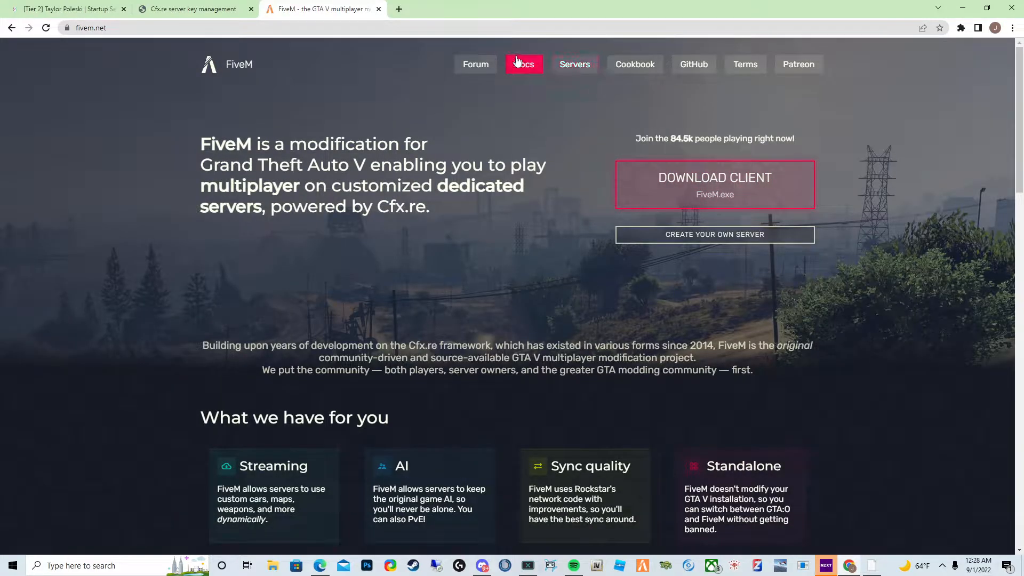
left_click(583, 66)
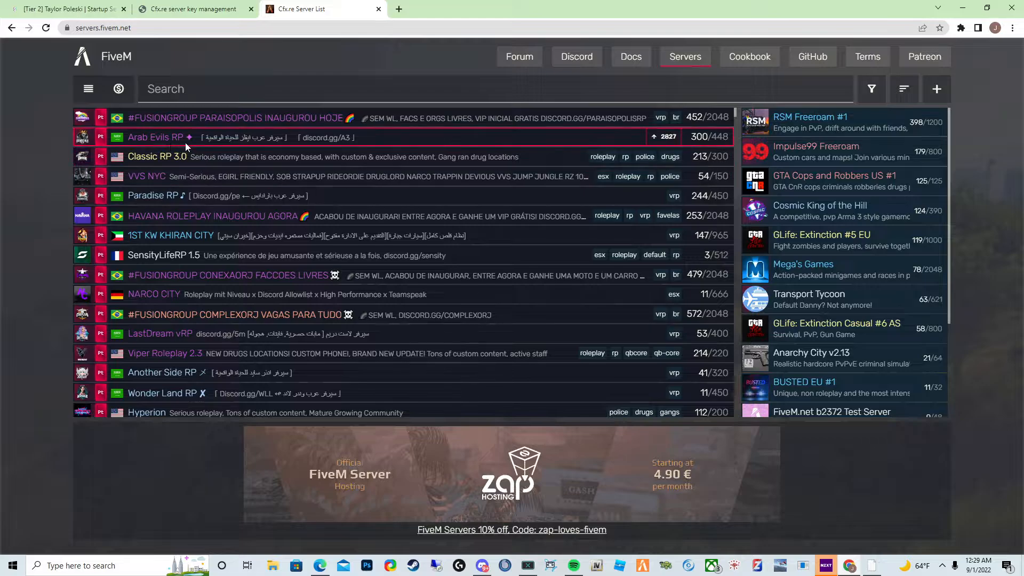
- Return to the startup settings and scroll through the remaining variables back up to the license key
key("ctrl+Tab")
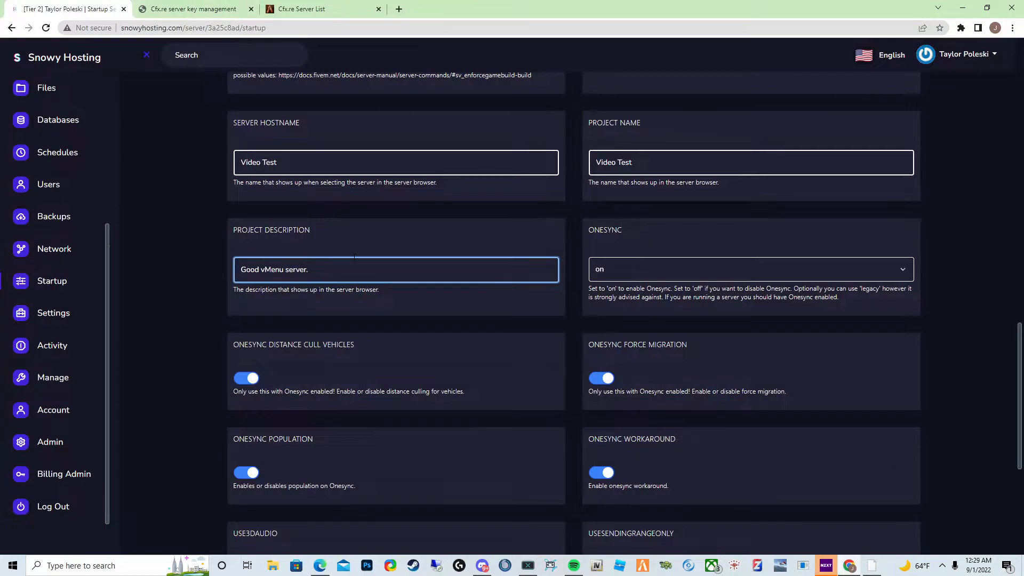
key("ctrl+Tab")
key("ctrl+Tab")
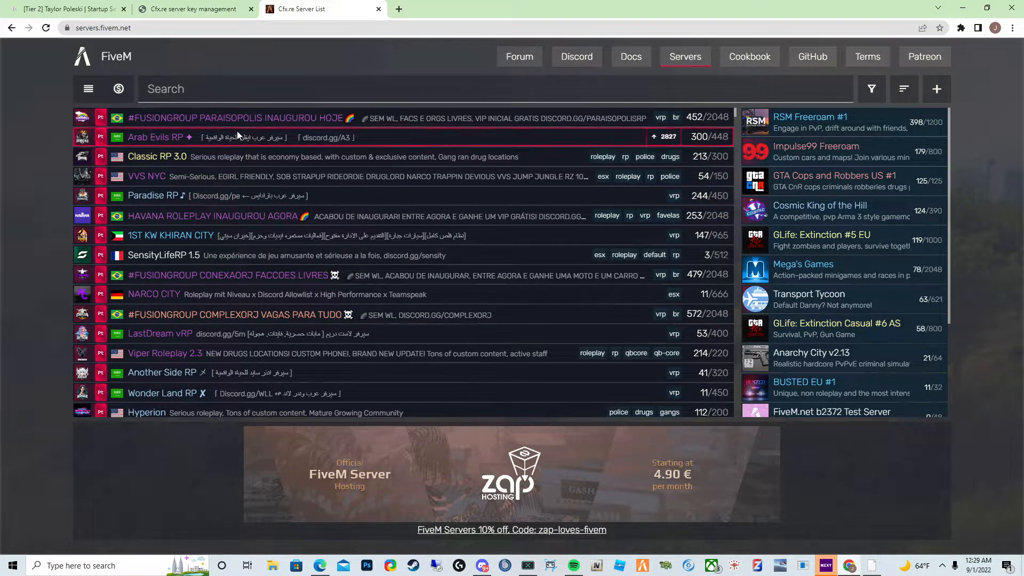
left_click(78, 5)
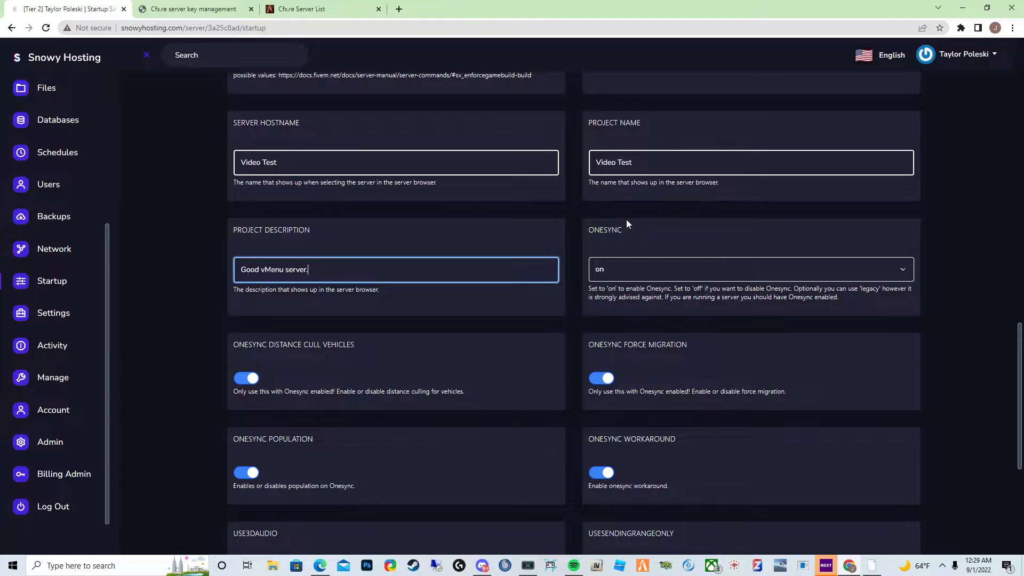
scroll(472, 281, "down", 5)
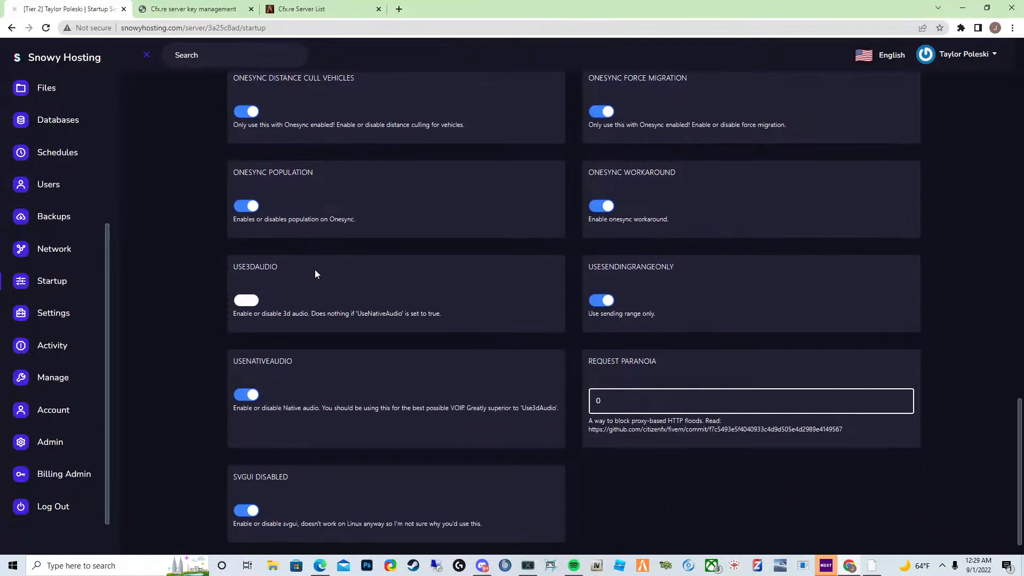
scroll(315, 274, "down", 1)
scroll(650, 408, "up", 8)
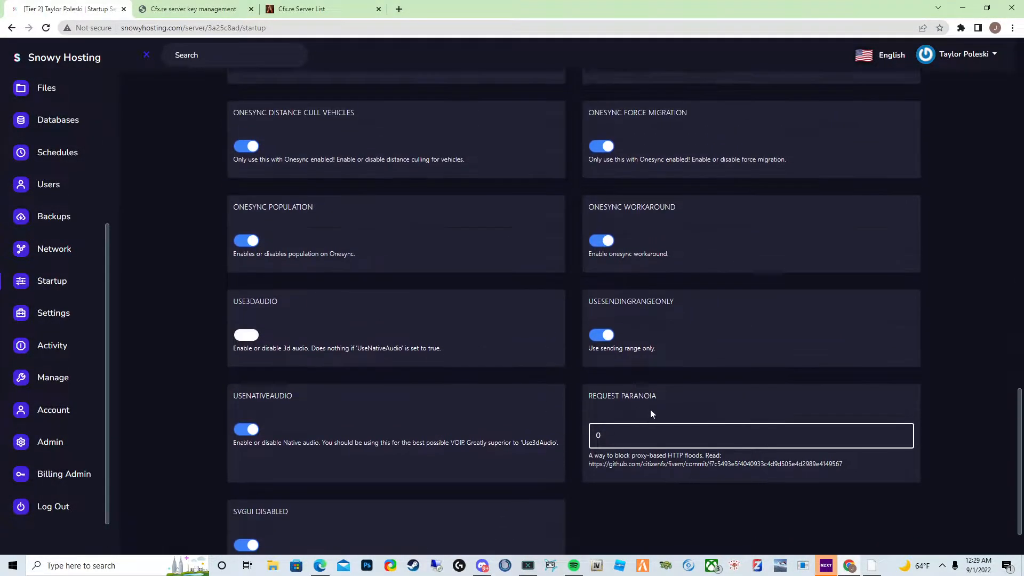
scroll(538, 407, "up", 13)
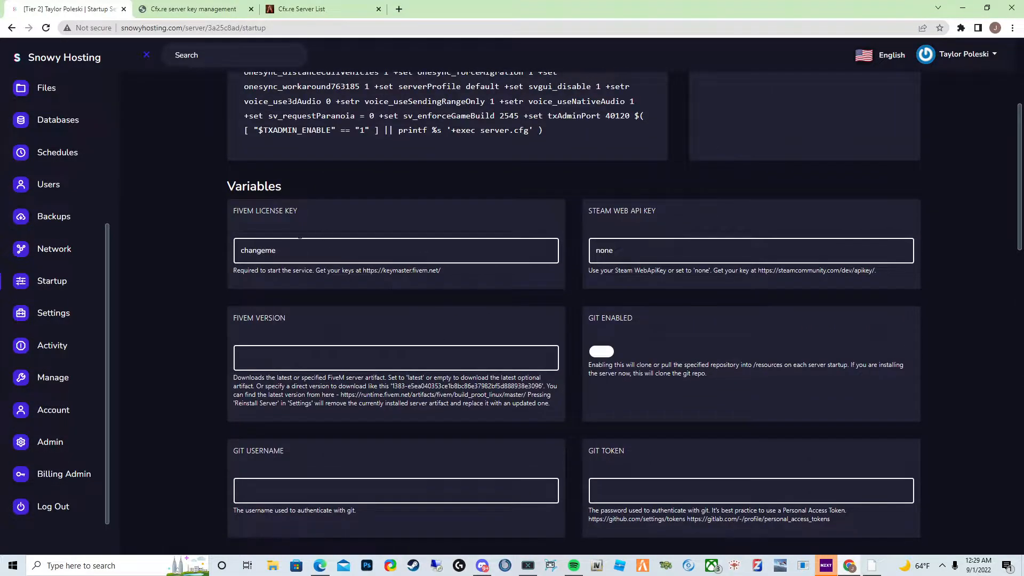
scroll(299, 266, "up", 1)
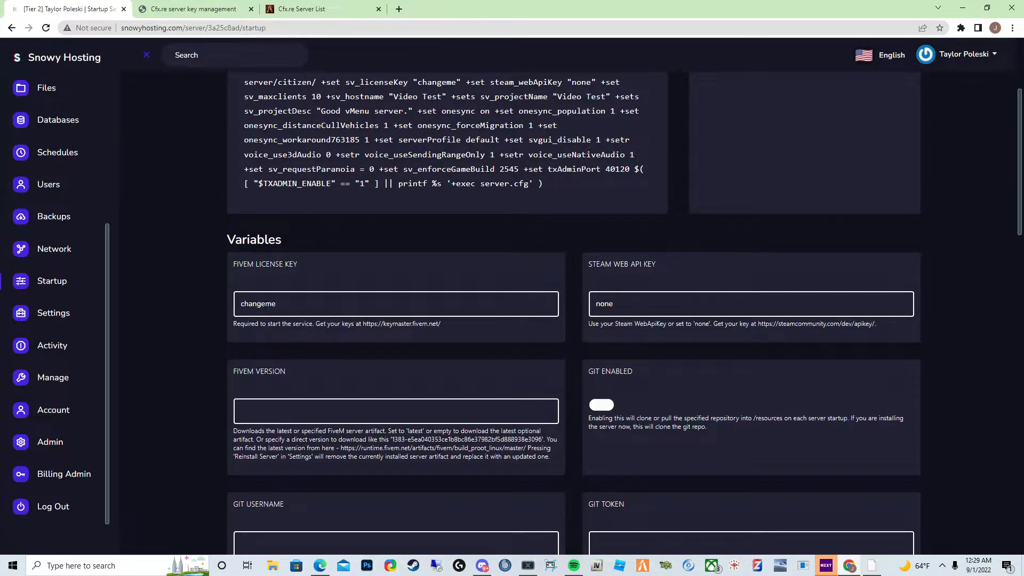
- Select the Keymaster link under the license key field and close the FiveM server list tab
left_click(266, 307)
double_click(266, 307)
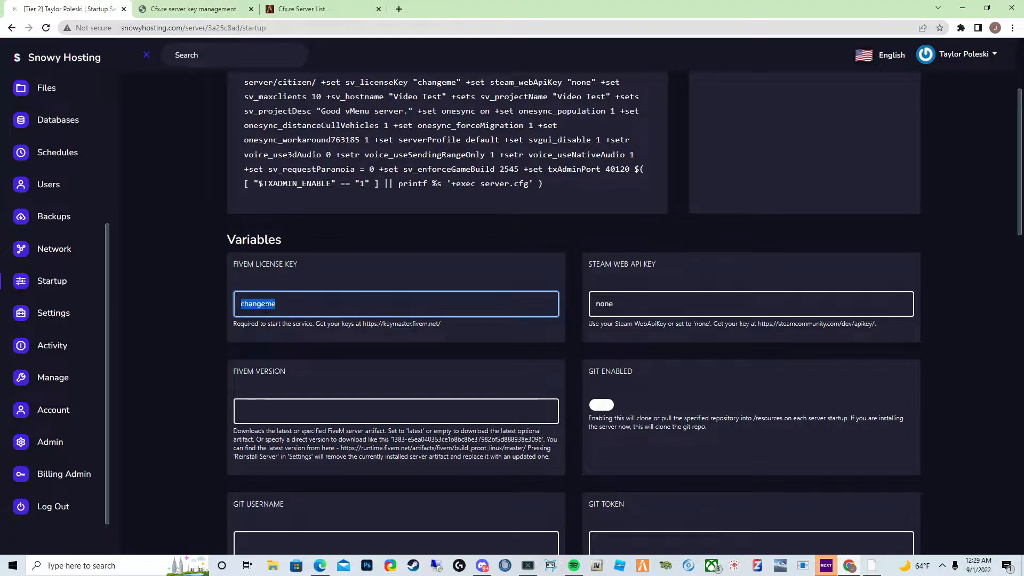
left_click(411, 333)
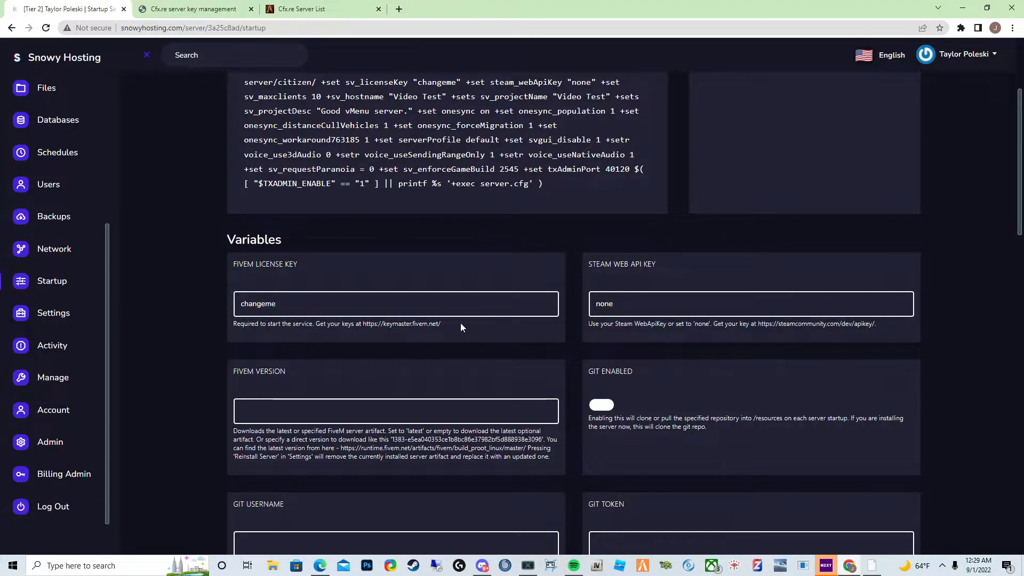
left_click_drag(460, 322, 363, 323)
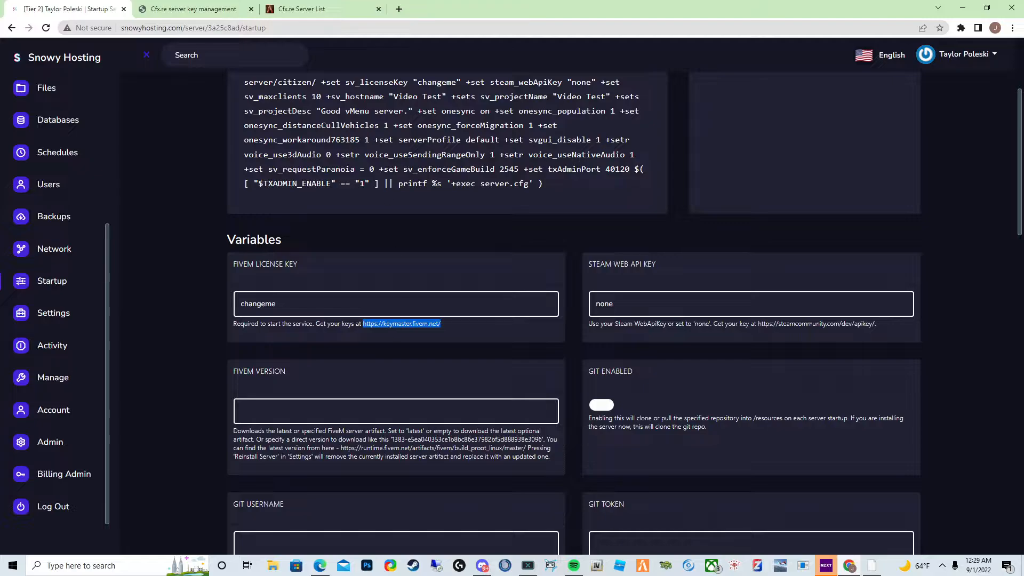
left_click(320, 9)
left_click(378, 9)
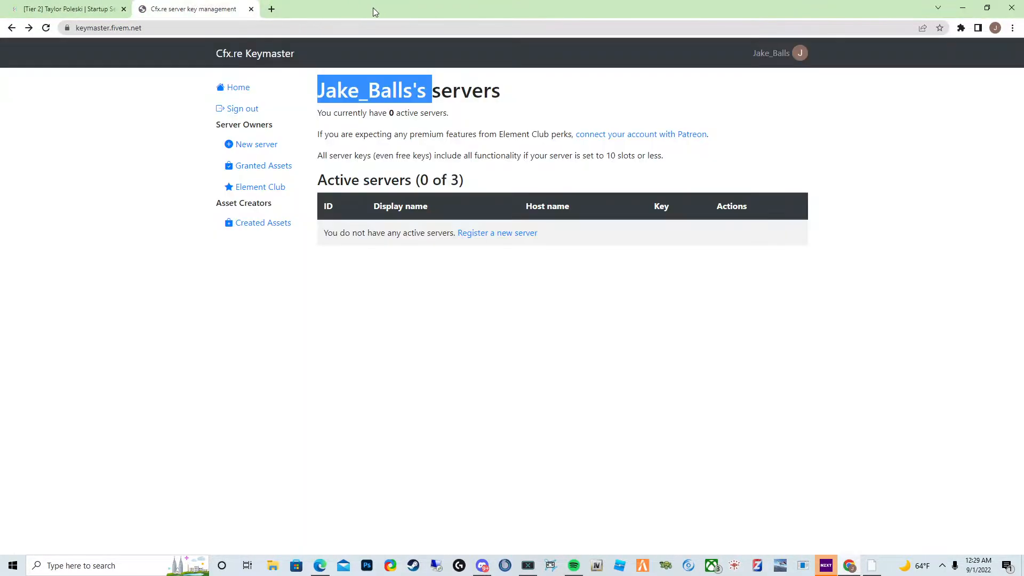
- Switch to the Cfx.re Keymaster tab and open the page to register a new server
left_click(69, 9)
left_click(157, 8)
left_click(474, 114)
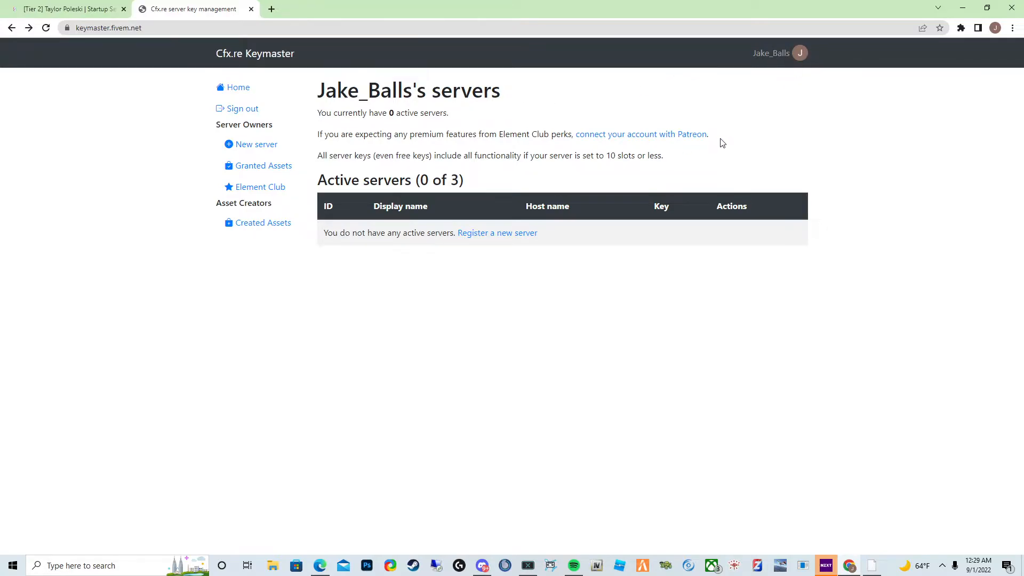
left_click_drag(709, 136, 568, 136)
left_click(721, 165)
left_click(488, 237)
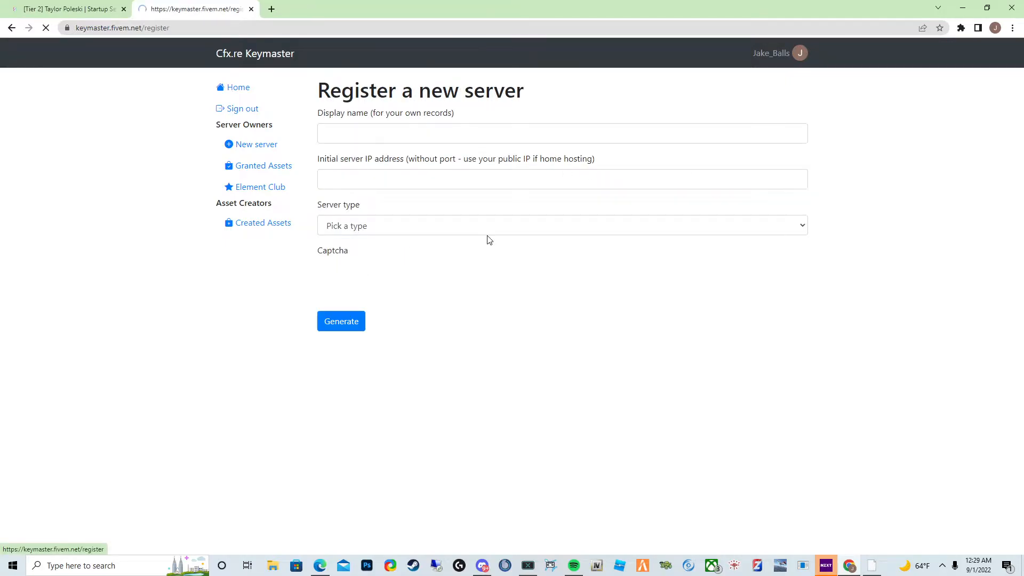
- Enter My Snowy Server as the display name
left_click(426, 139)
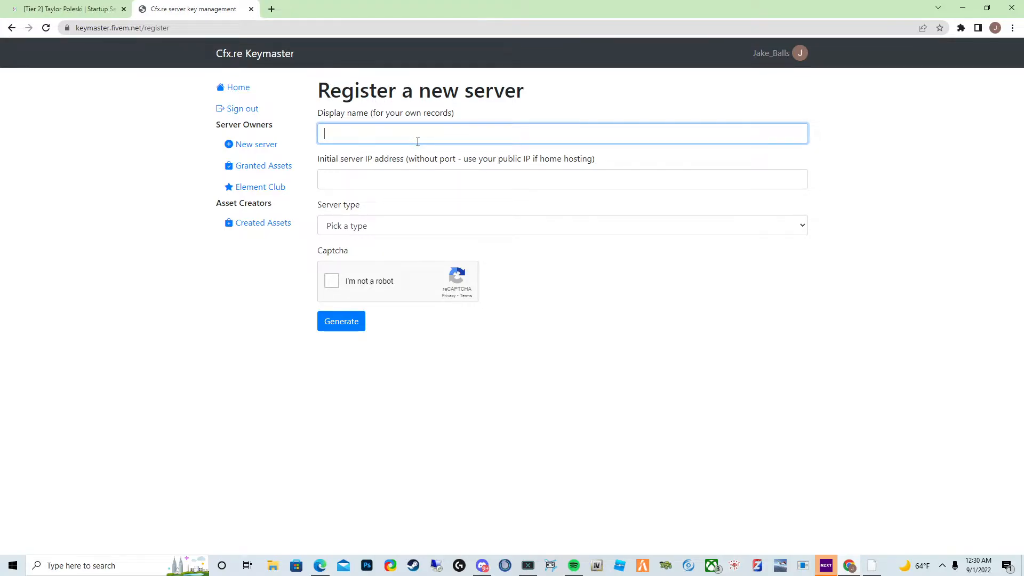
type("My Snowy Server")
left_click(384, 172)
left_click_drag(421, 160, 465, 164)
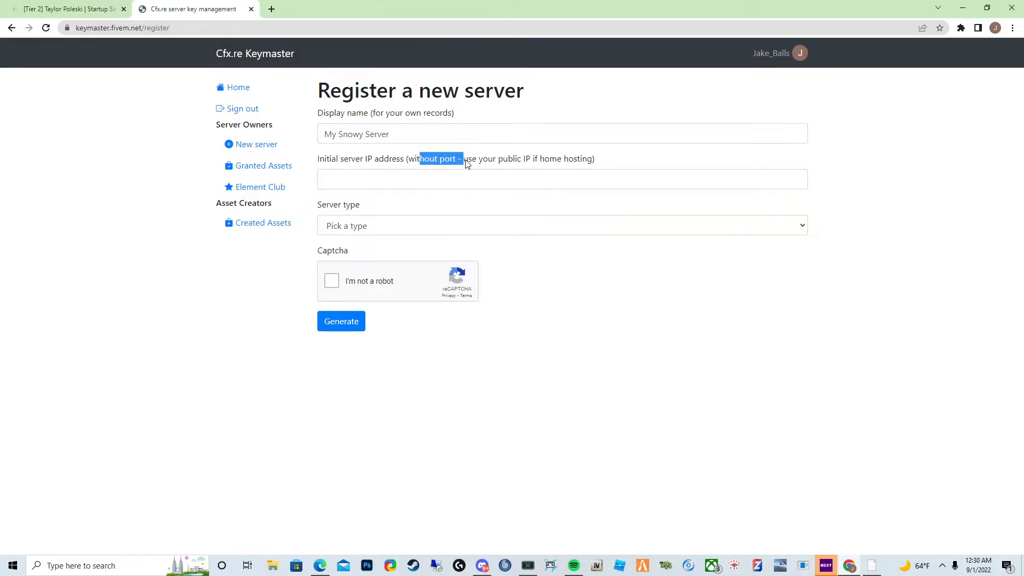
- Copy the Tier 2 server's address from its console and paste 154.16.200.130 as the initial server IP address
left_click(463, 195)
left_click(473, 185)
left_click(69, 9)
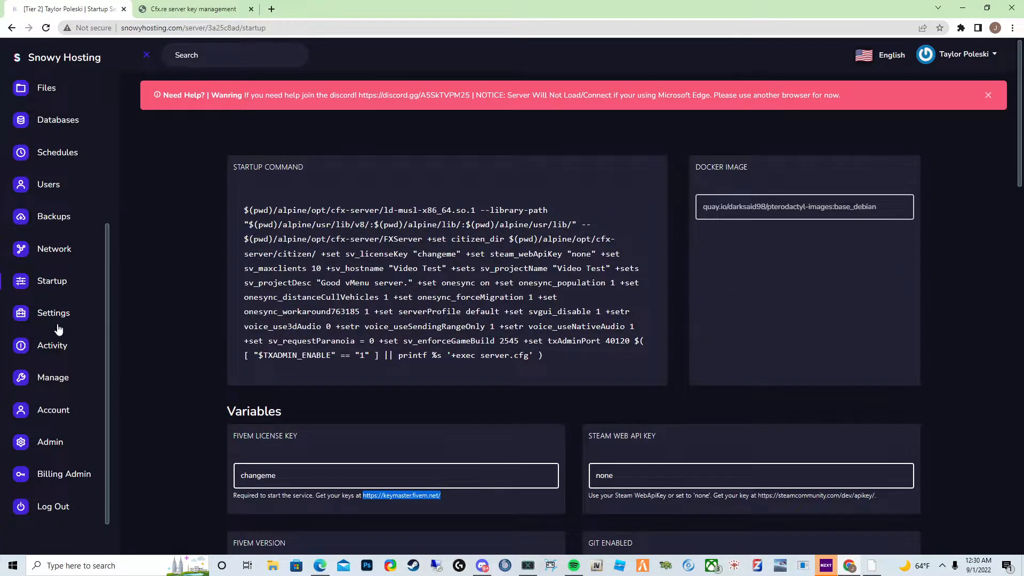
scroll(43, 305, "up", 3)
right_click(43, 305)
right_click(52, 212)
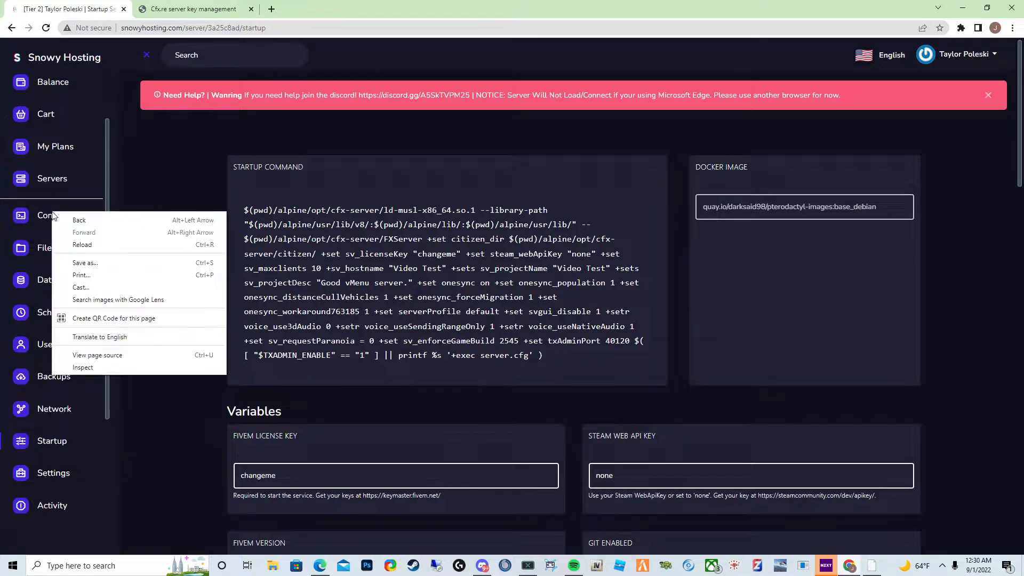
left_click(53, 219)
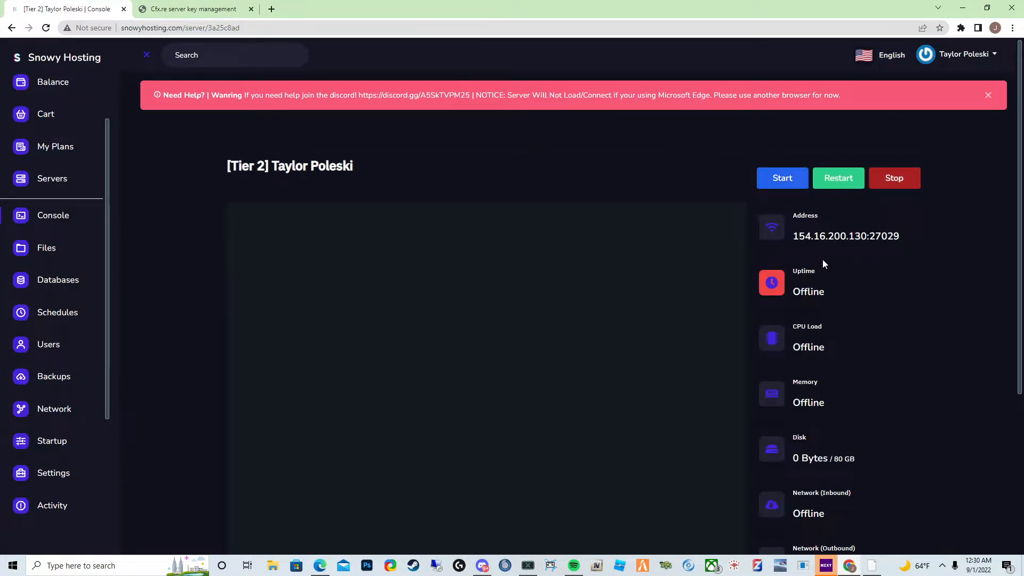
double_click(897, 242)
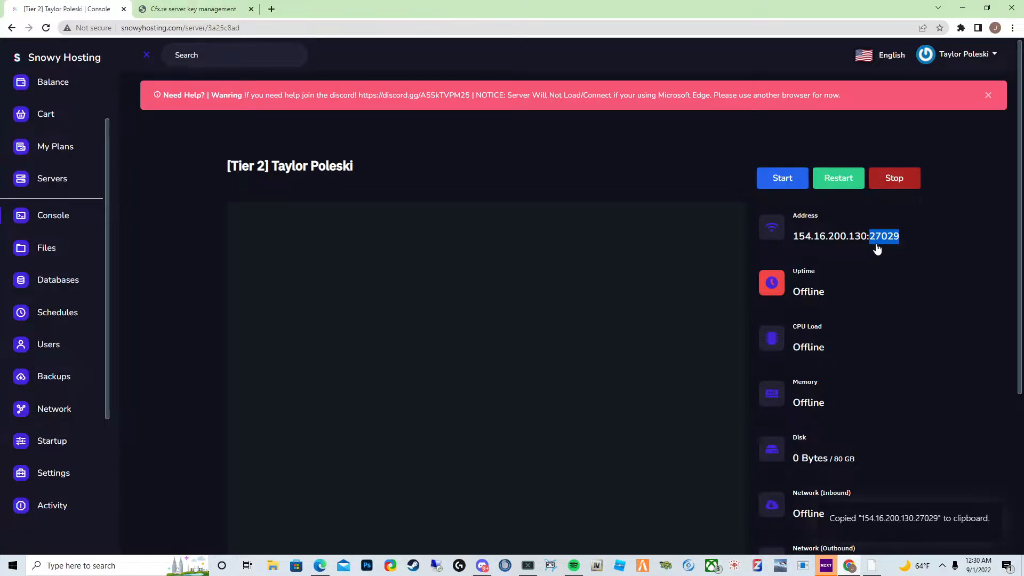
left_click(213, 8)
type("154.16.200.130:27029")
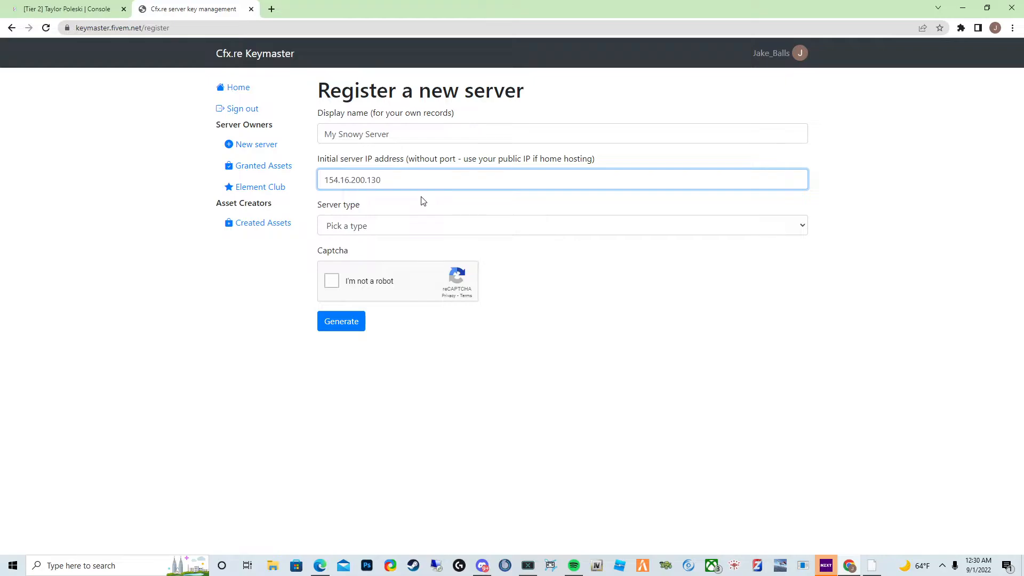
- Set the server type to VPS and enter Zap as the server provider
left_click_drag(389, 180, 230, 186)
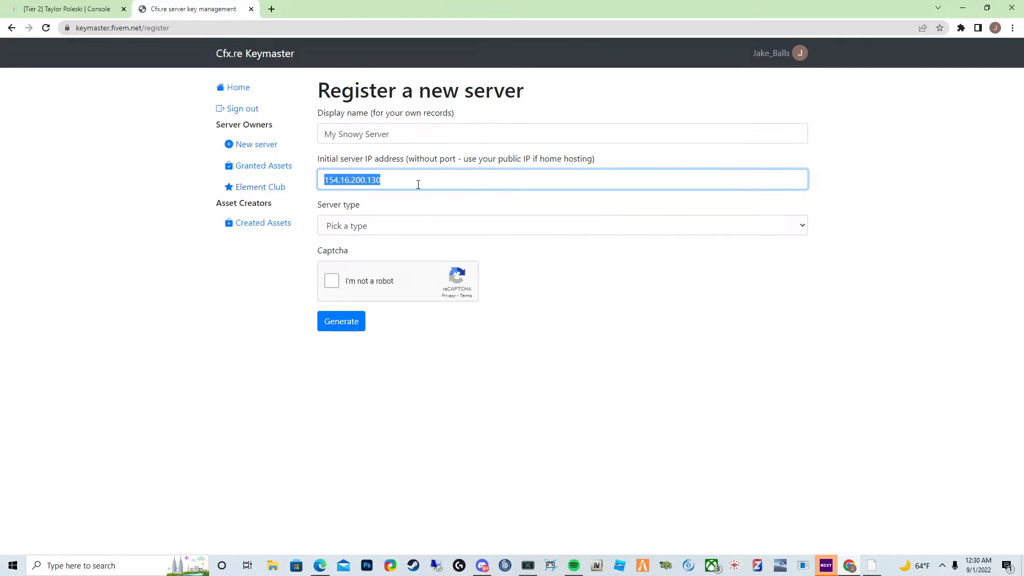
left_click(377, 226)
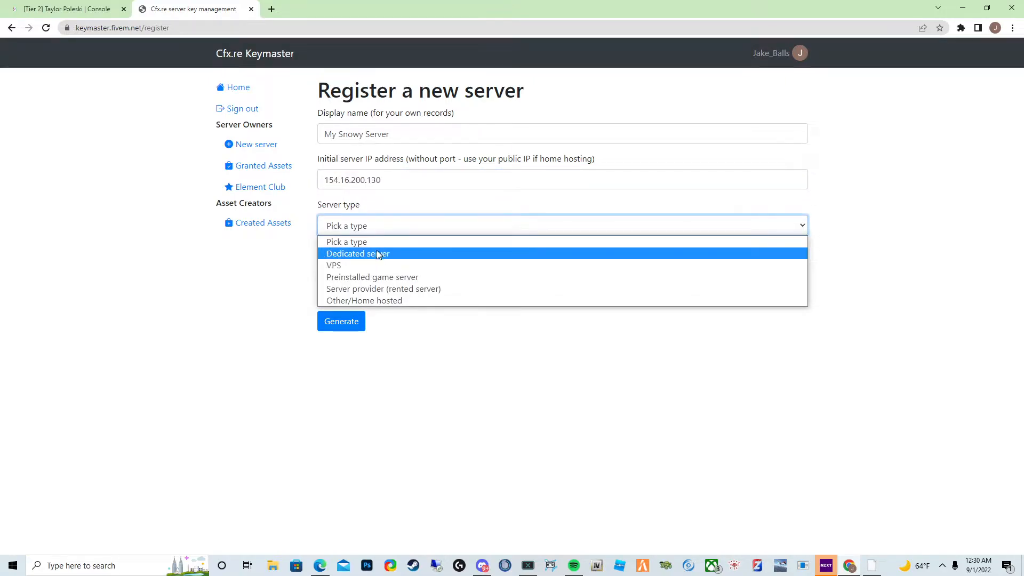
left_click(374, 265)
left_click(393, 224)
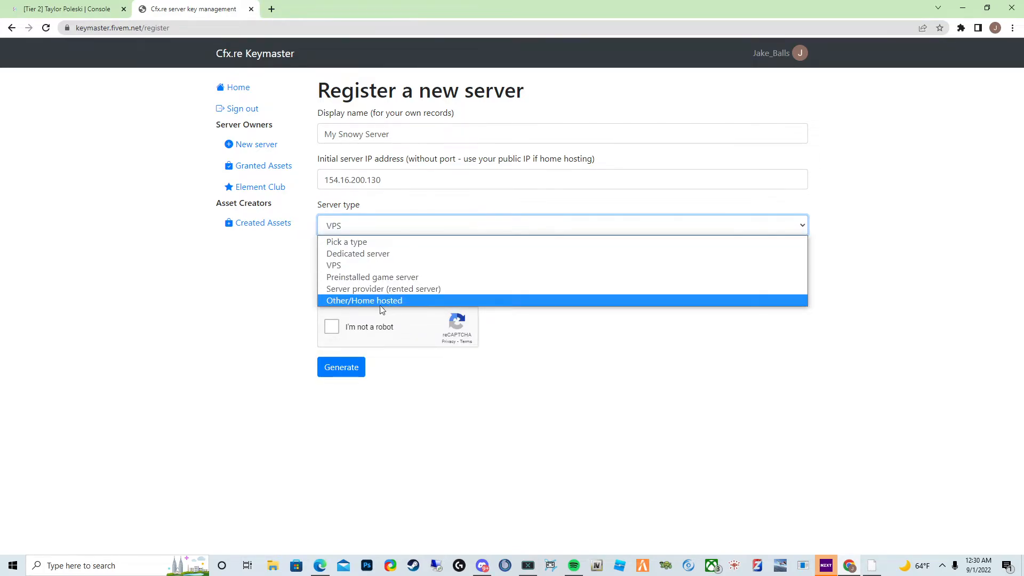
left_click(383, 254)
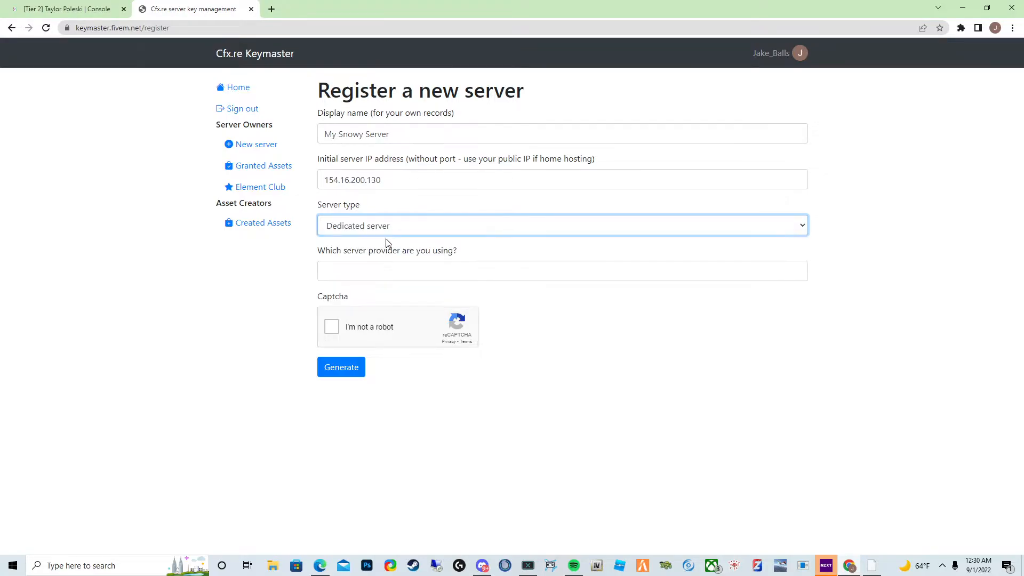
left_click(384, 229)
left_click(382, 265)
left_click(383, 268)
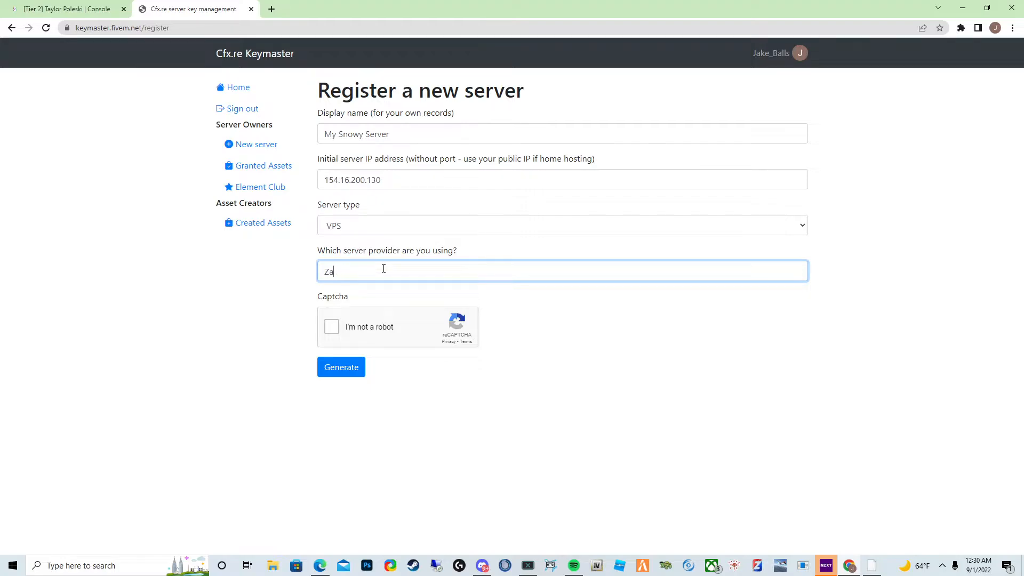
left_click(184, 299)
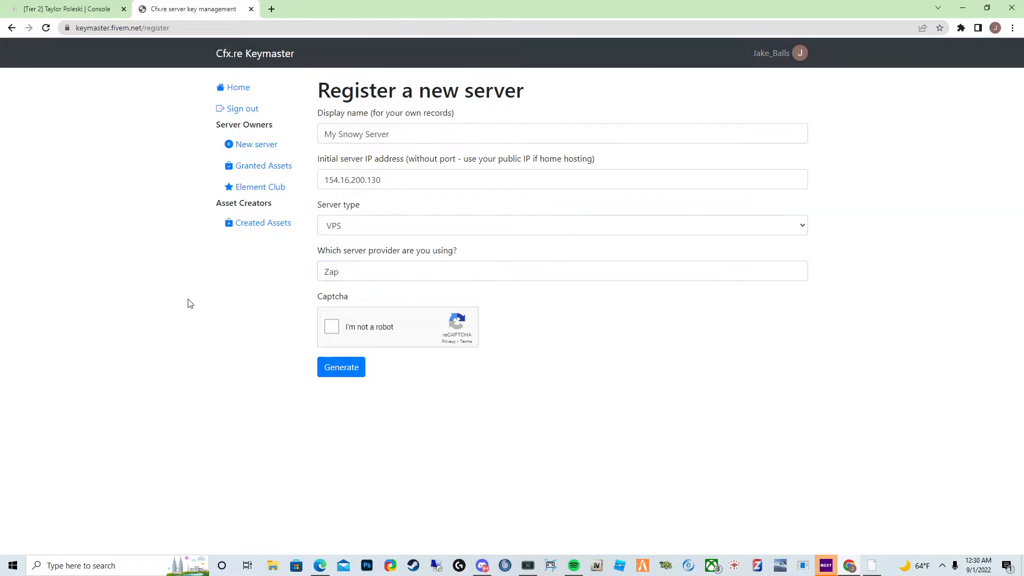
- Tick the reCAPTCHA box and generate the server key
left_click(331, 326)
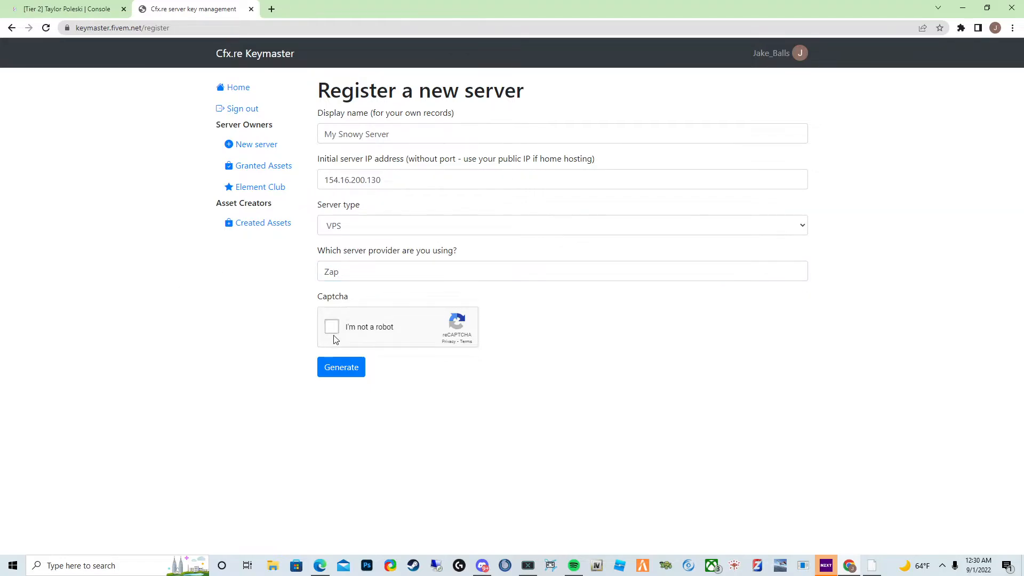
left_click(331, 371)
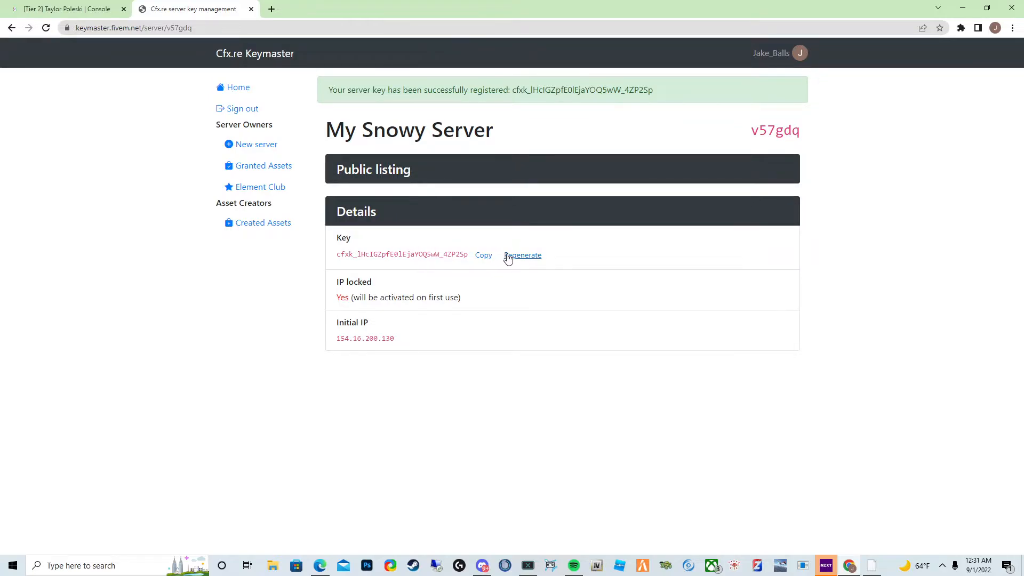
- Copy the generated license key and switch back to the Tier 2 server's console tab
left_click(508, 258)
left_click(602, 96)
left_click(480, 259)
left_click(30, 6)
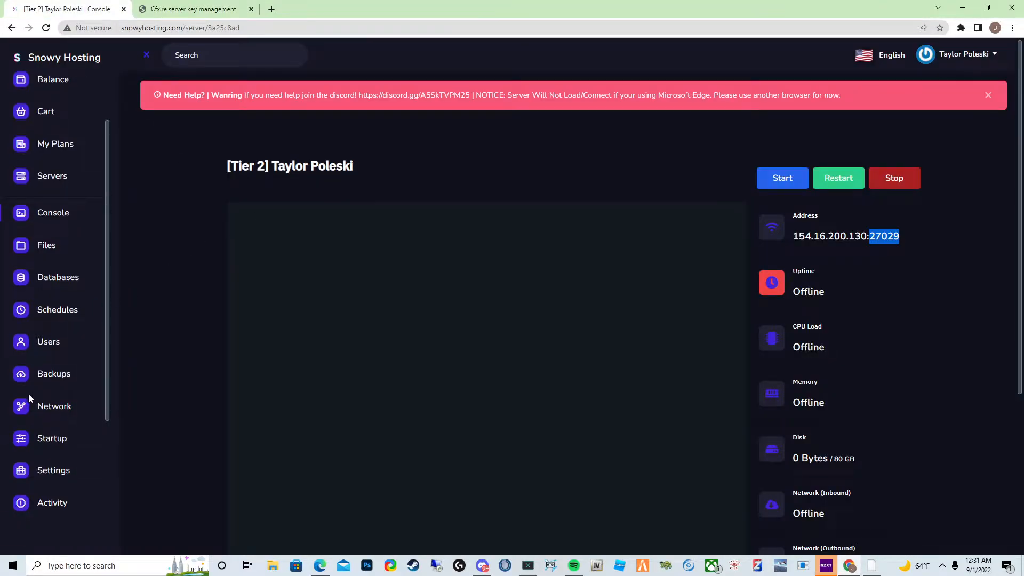
- Open the server's Startup page and paste the license key into the FiveM License Key variable
scroll(53, 392, "down", 3)
left_click(59, 279)
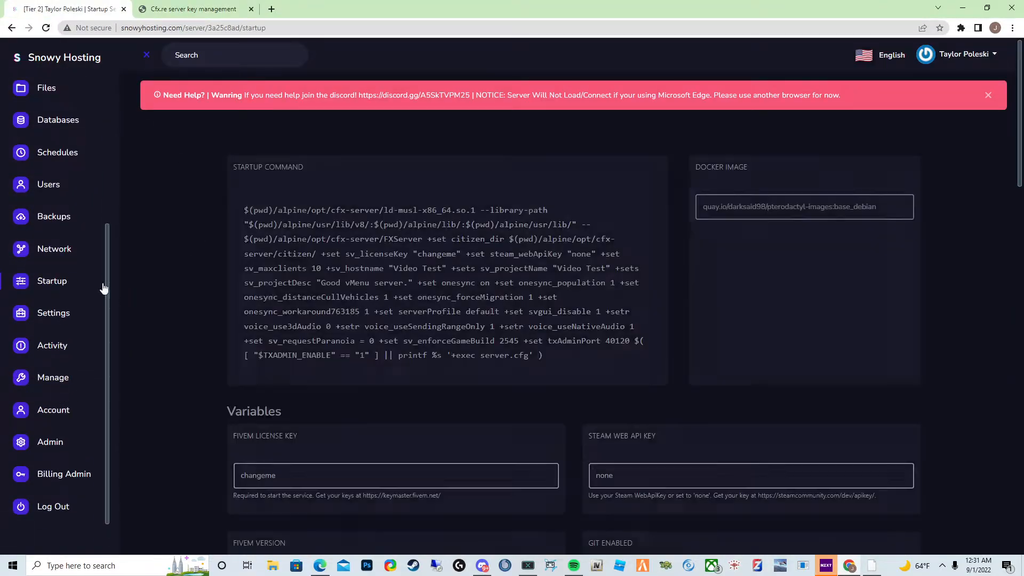
scroll(317, 418, "down", 3)
double_click(354, 367)
key("ctrl+v")
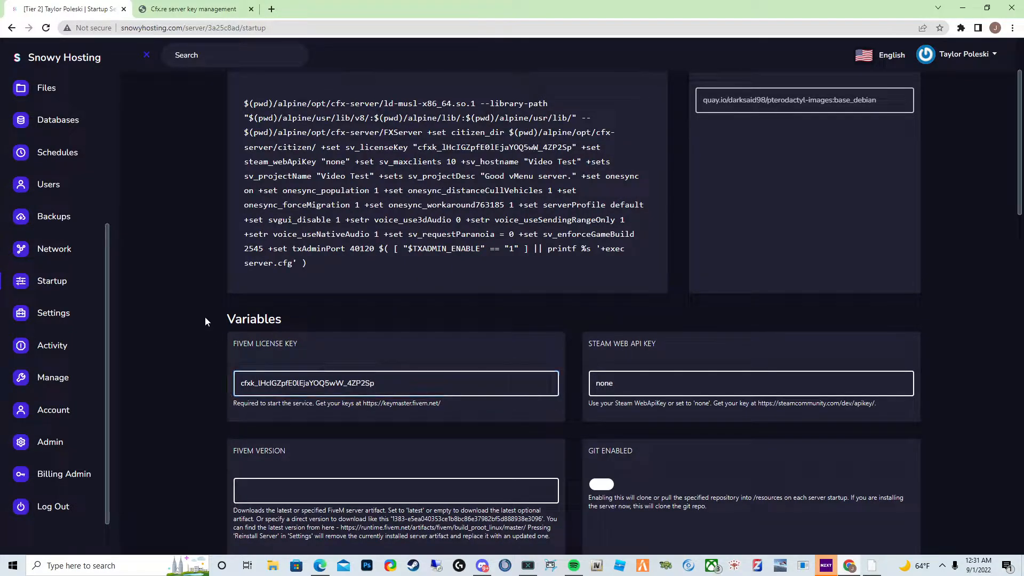
- Return to the server console and start the server
scroll(214, 320, "down", 5)
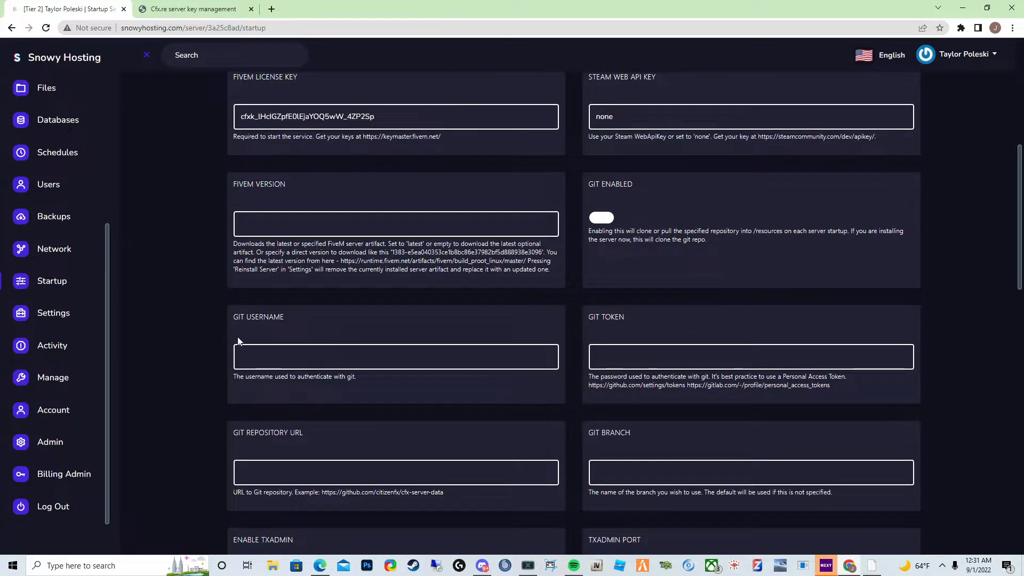
scroll(48, 320, "up", 5)
left_click(66, 288)
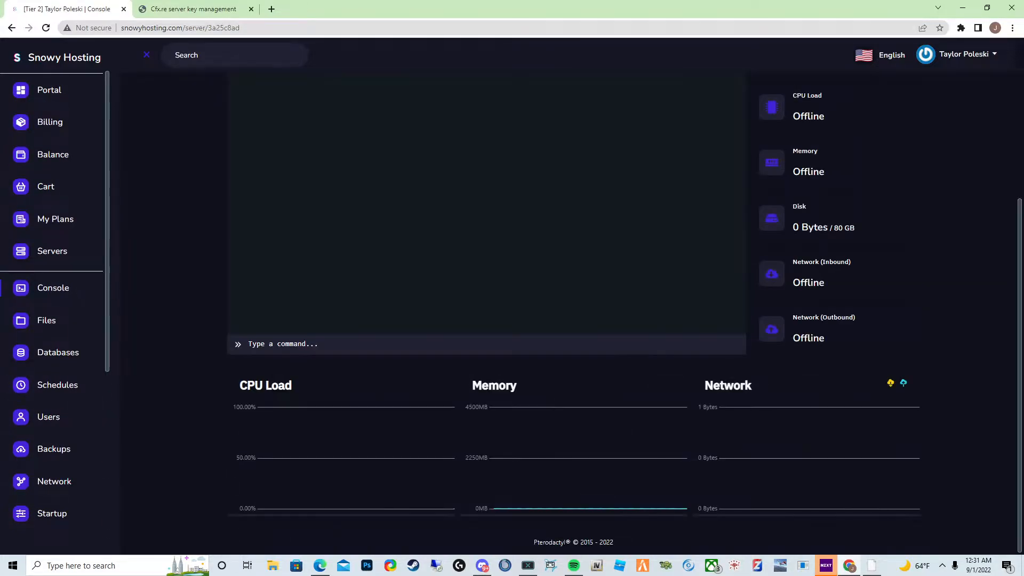
scroll(869, 255, "up", 5)
left_click(788, 180)
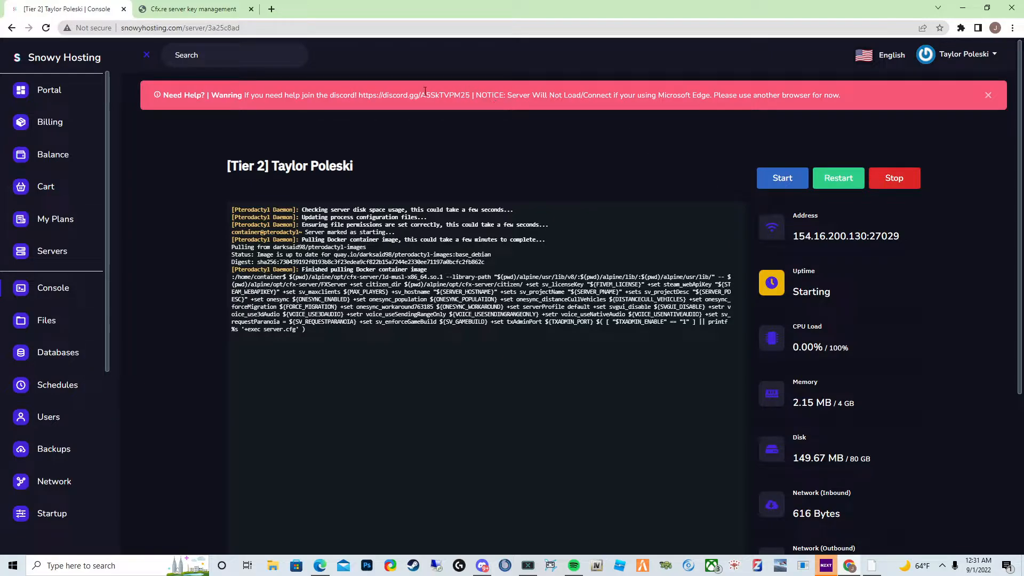
left_click_drag(178, 95, 337, 99)
left_click_drag(533, 95, 555, 96)
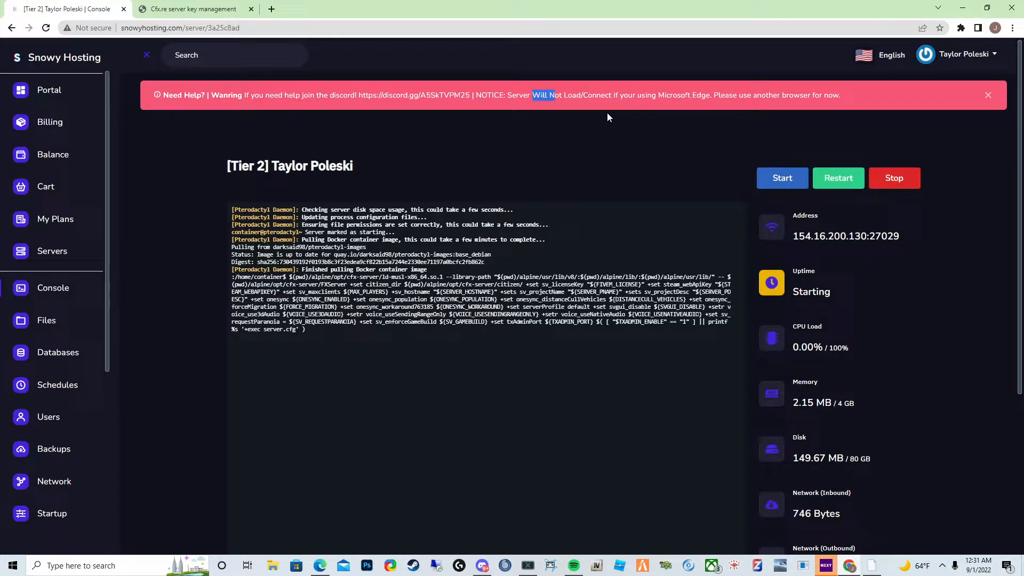
left_click(531, 107)
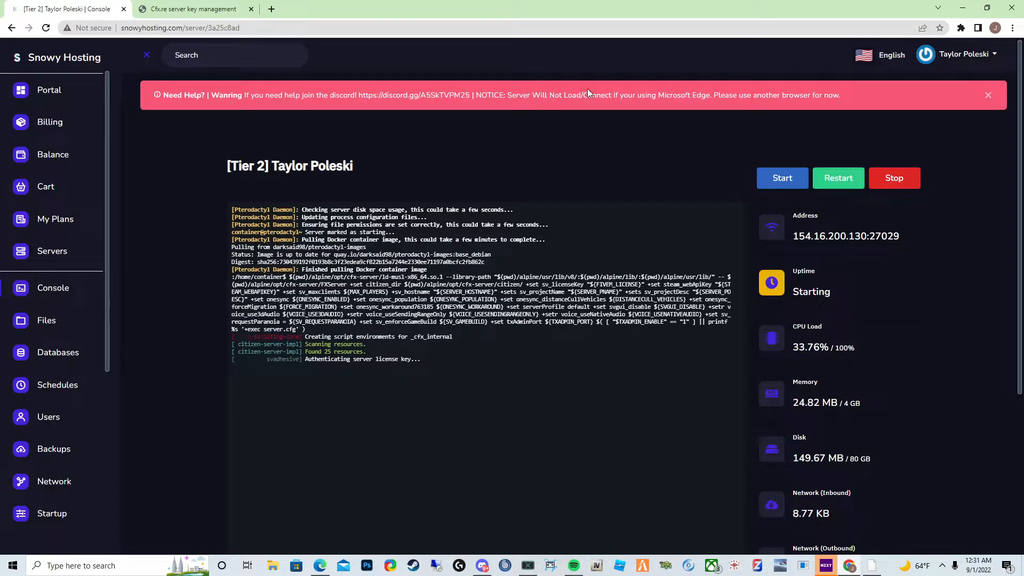
left_click_drag(665, 96, 692, 96)
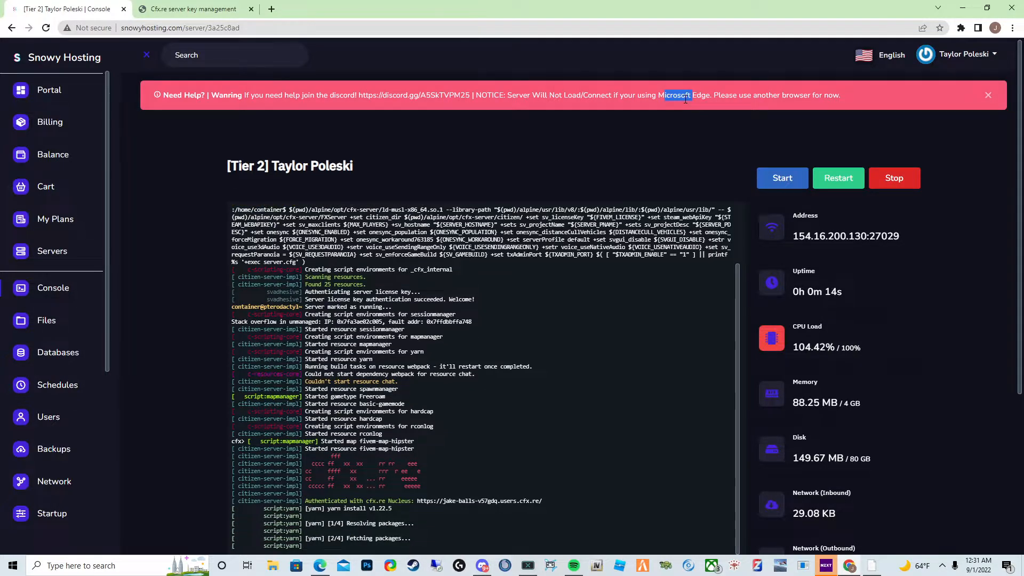
scroll(768, 160, "down", 1)
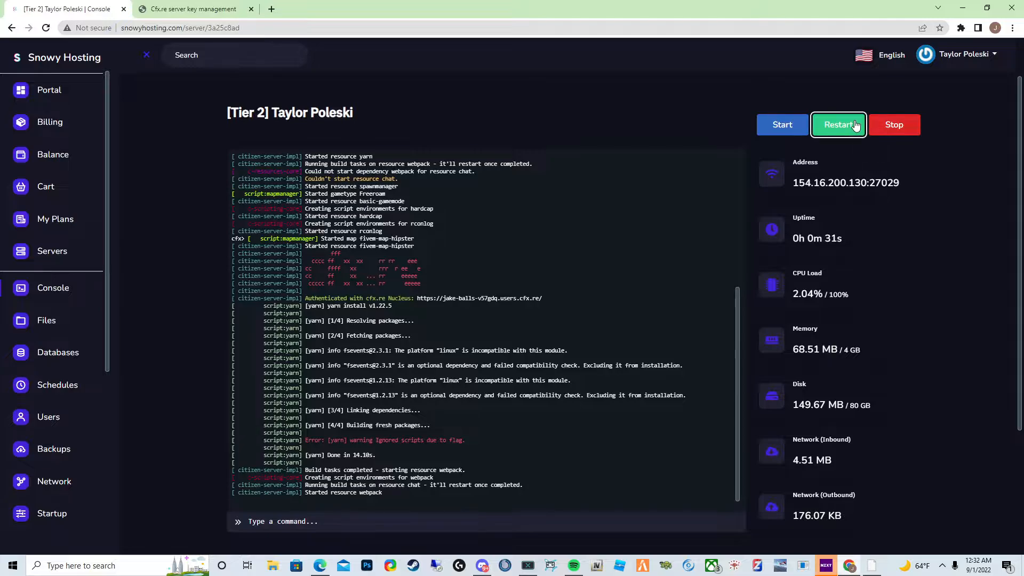
- Restart the server from the console
left_click(838, 124)
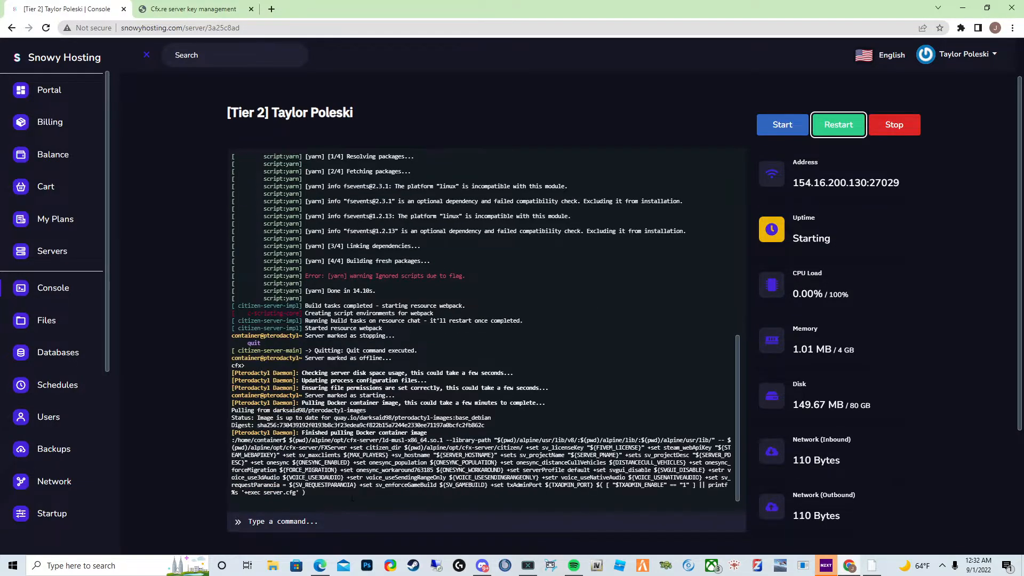
scroll(147, 354, "down", 1)
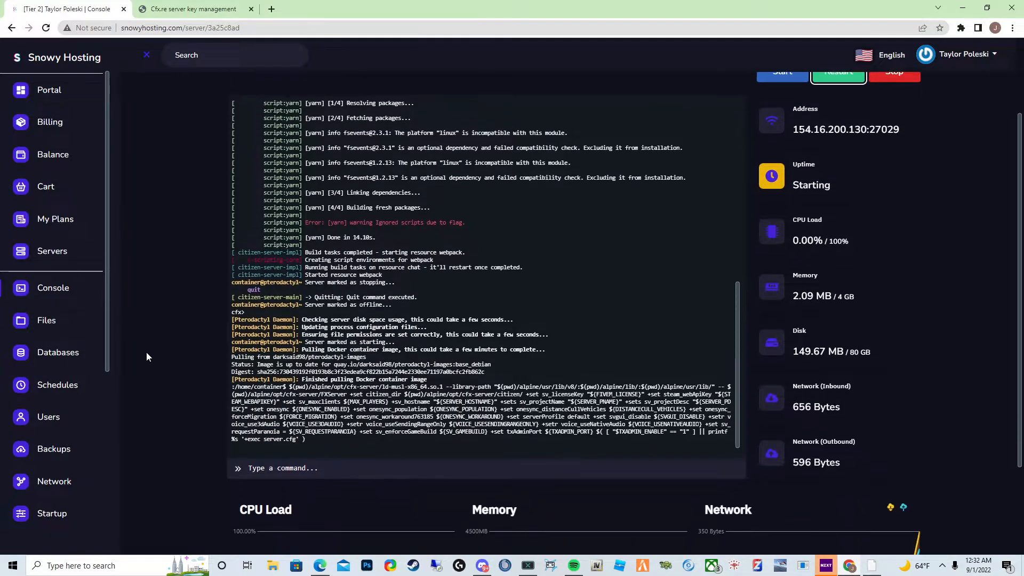
scroll(147, 353, "up", 1)
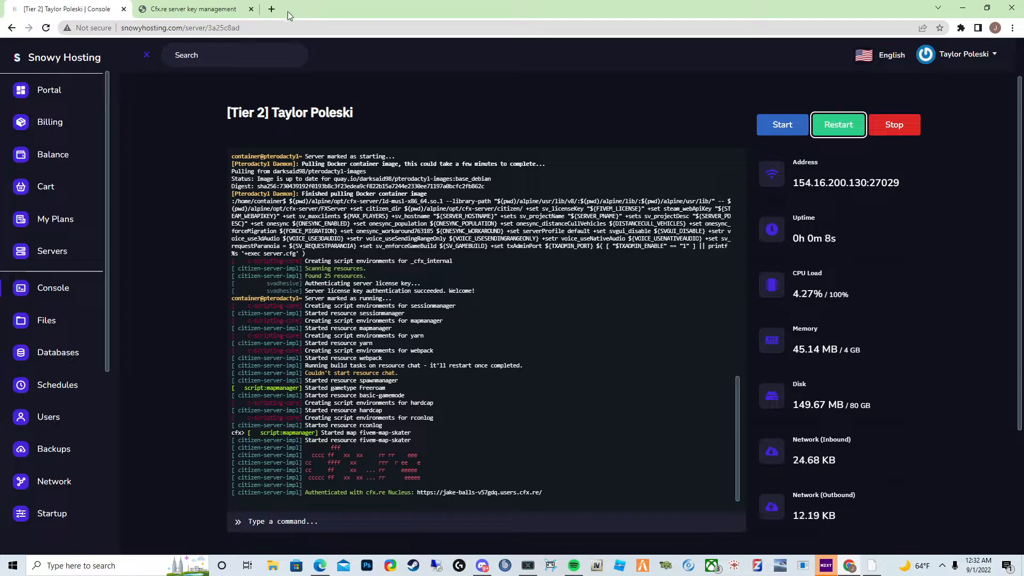
- Search the web for winscp, open the WinSCP official site, and close that tab
left_click(271, 10)
type("winsc")
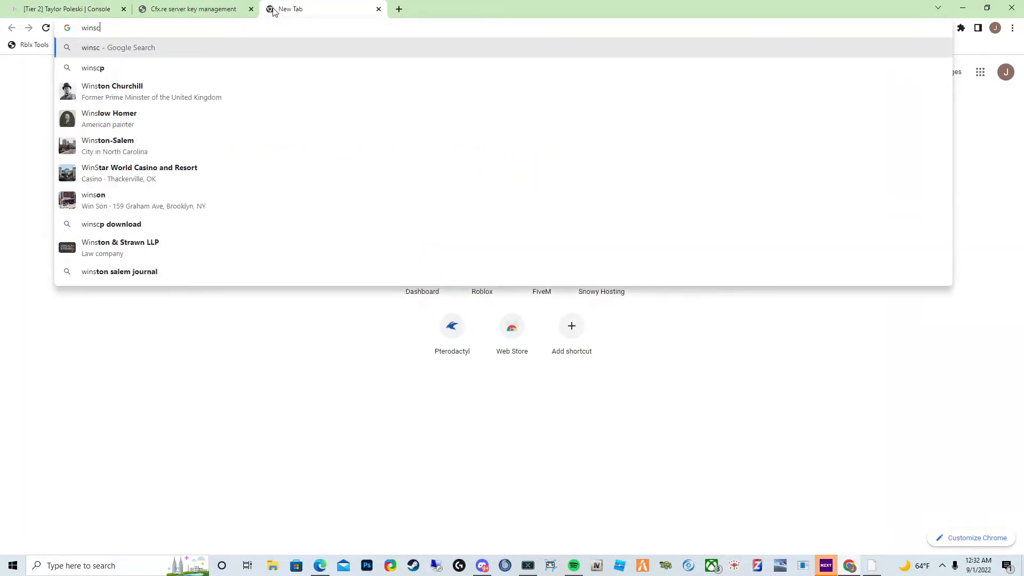
type("p")
key("Return")
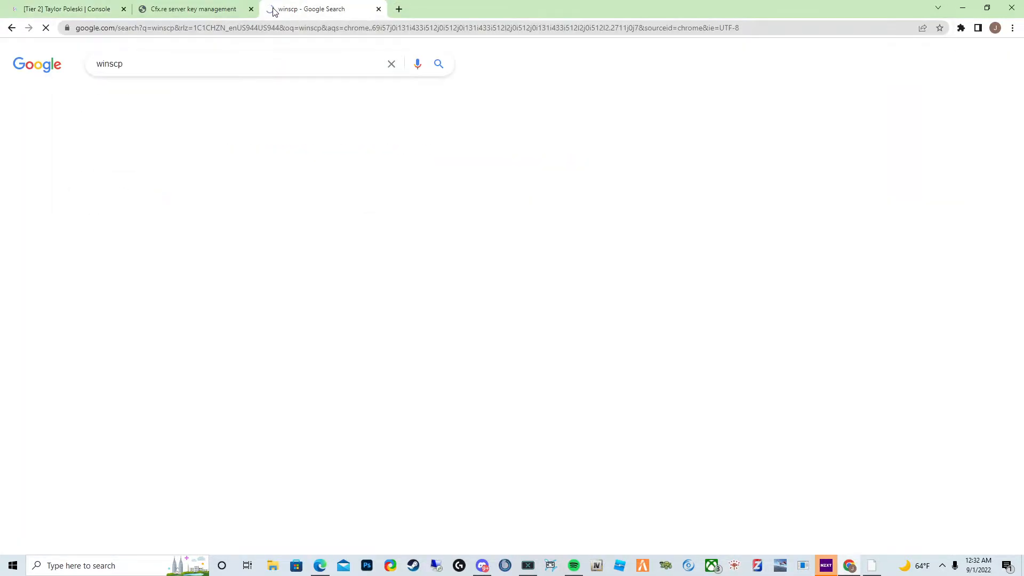
left_click(140, 145)
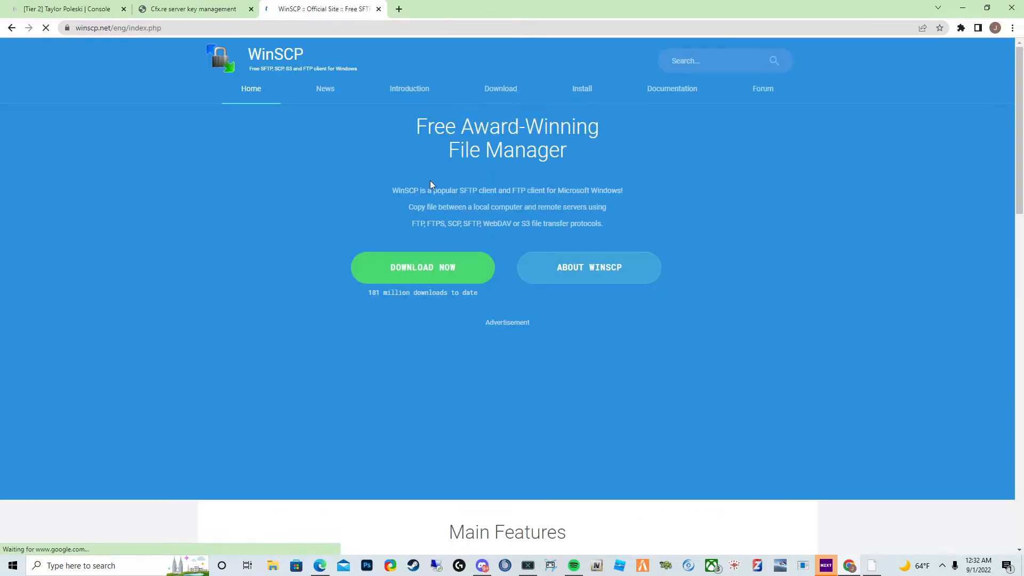
left_click(378, 9)
- Open the server's Settings and launch SFTP in WinSCP, declining to delete past temporary folders
scroll(56, 357, "down", 3)
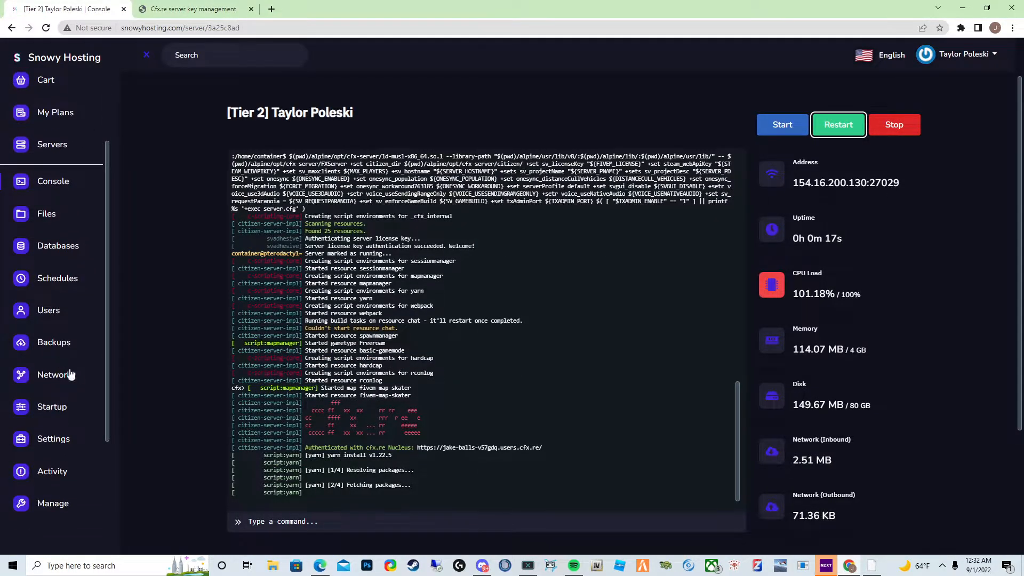
scroll(69, 375, "down", 3)
scroll(59, 384, "down", 5)
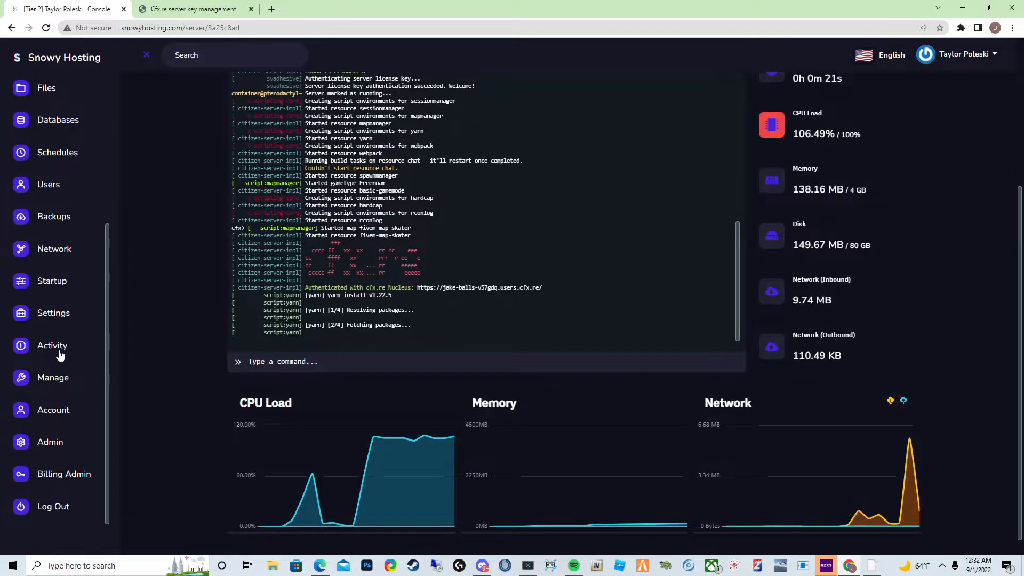
left_click(53, 313)
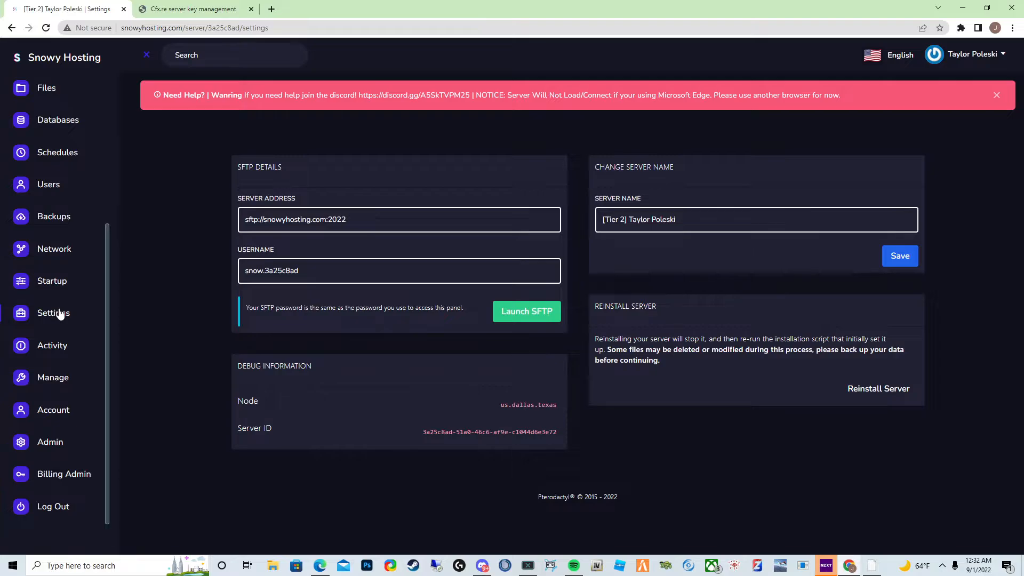
scroll(73, 313, "up", 2)
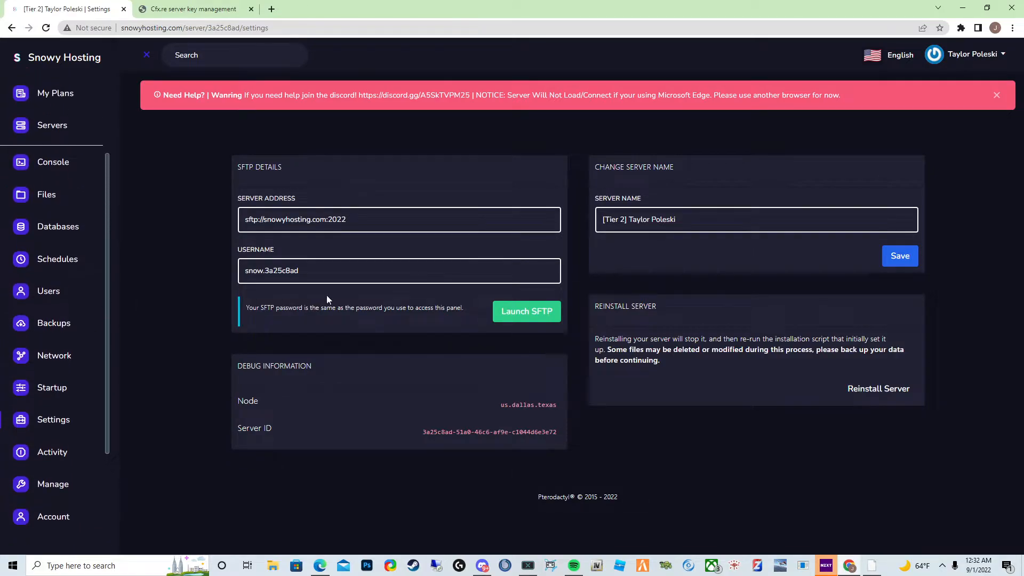
left_click(536, 317)
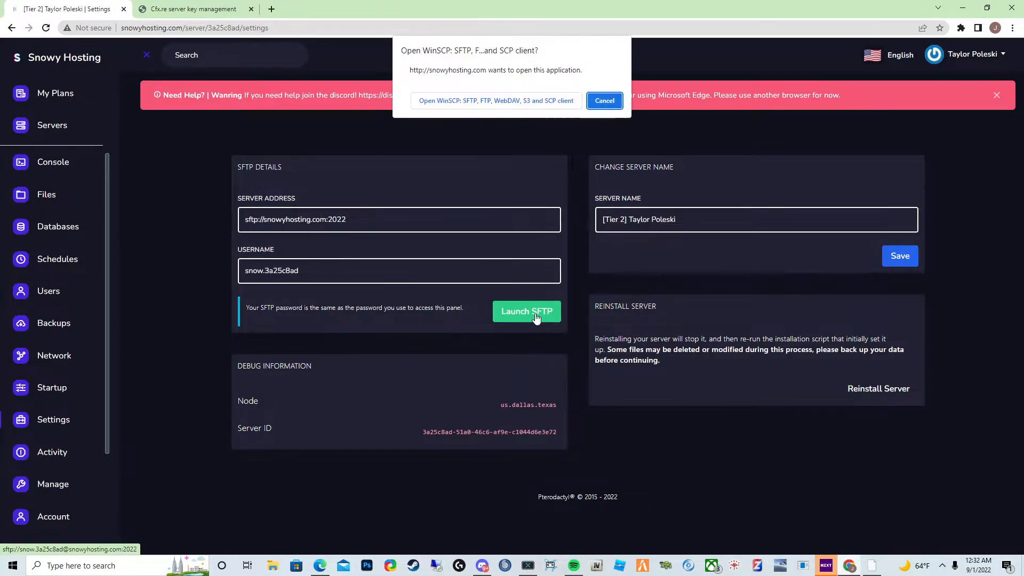
left_click(474, 98)
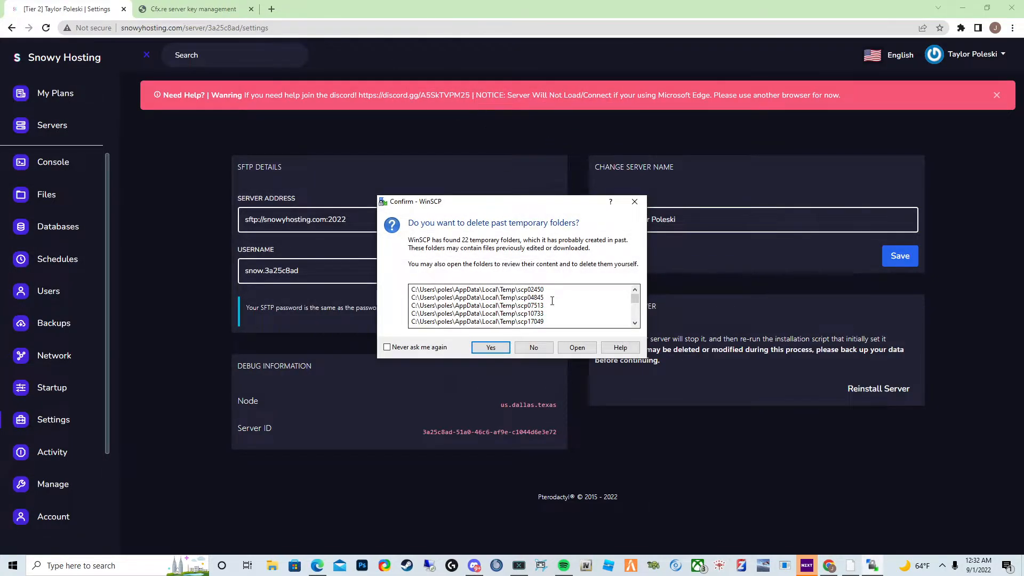
left_click(532, 347)
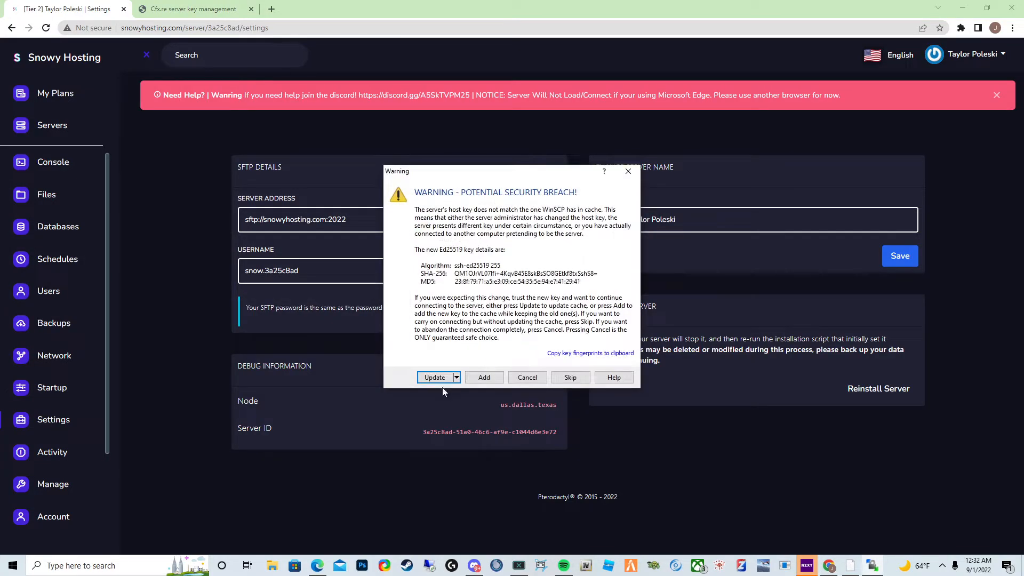
- Accept the new host key, submit the SFTP password, and maximize the WinSCP session window
left_click(474, 378)
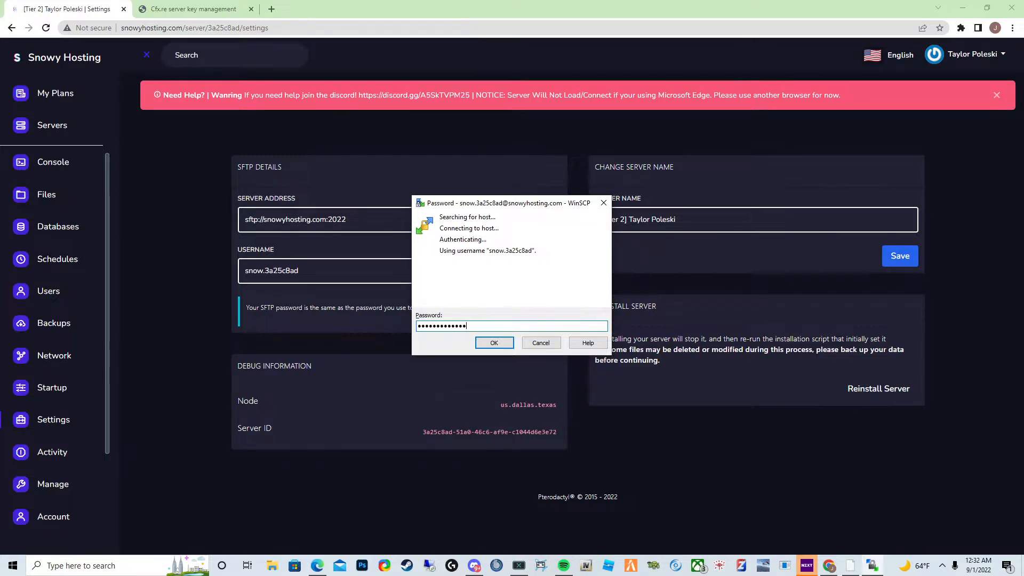
key("Return")
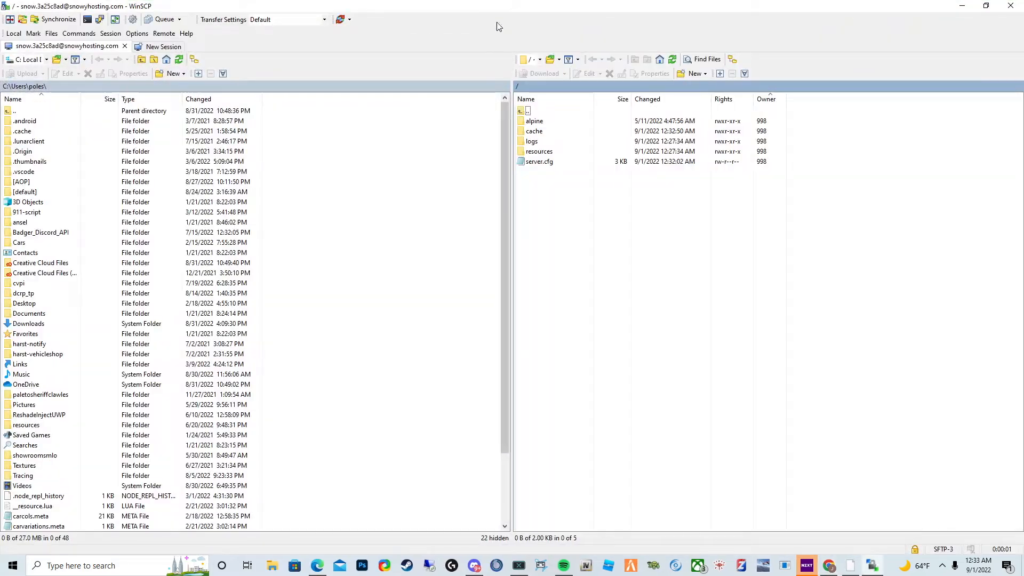
double_click(499, 6)
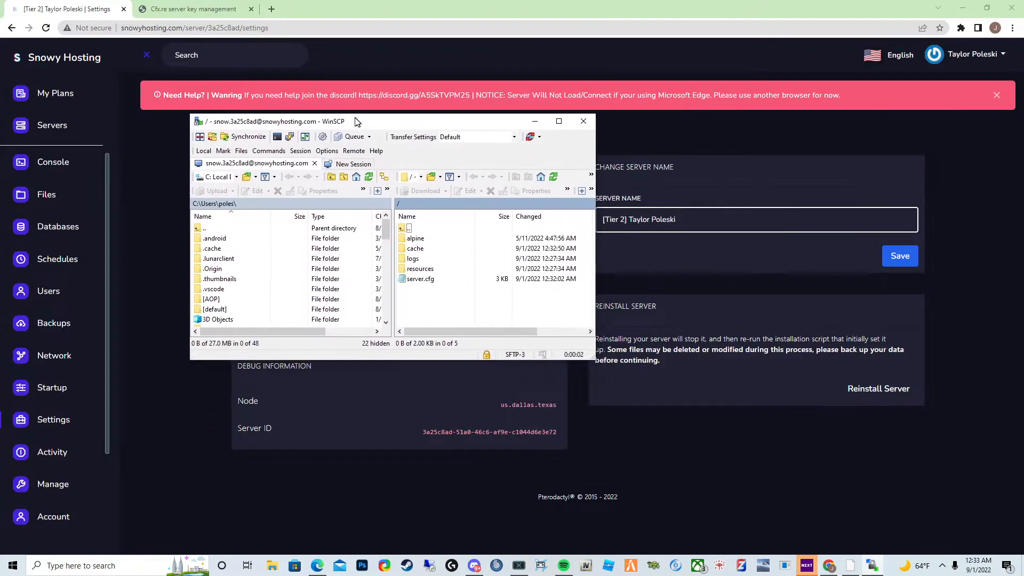
- Bring the WinSCP session window showing the server files back to the front
left_click(989, 40)
left_click(974, 60)
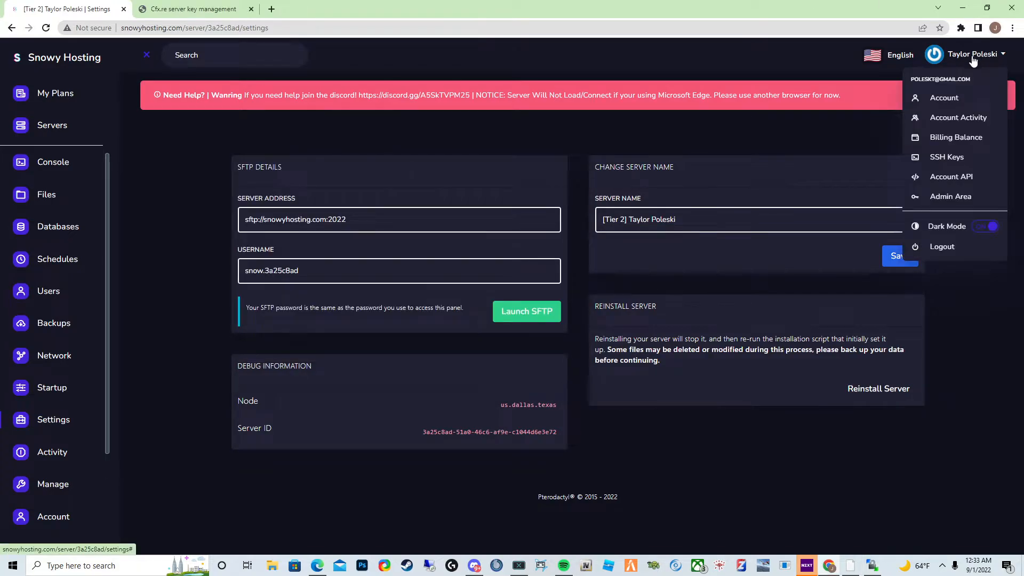
left_click(1002, 336)
left_click(872, 565)
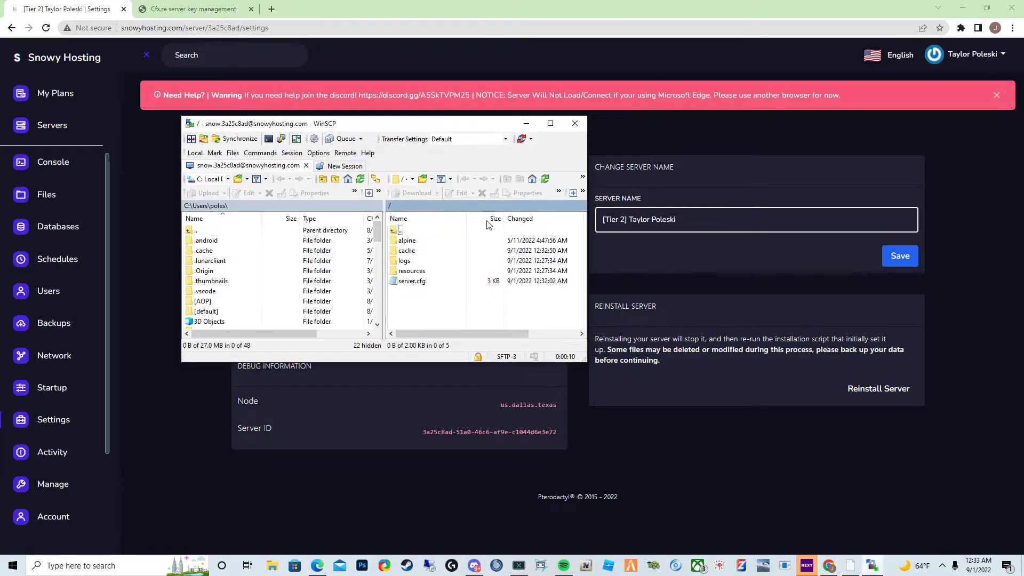
- Maximize the WinSCP window, open server.cfg in the editor to review the default ensure resource lines, and close it
double_click(552, 121)
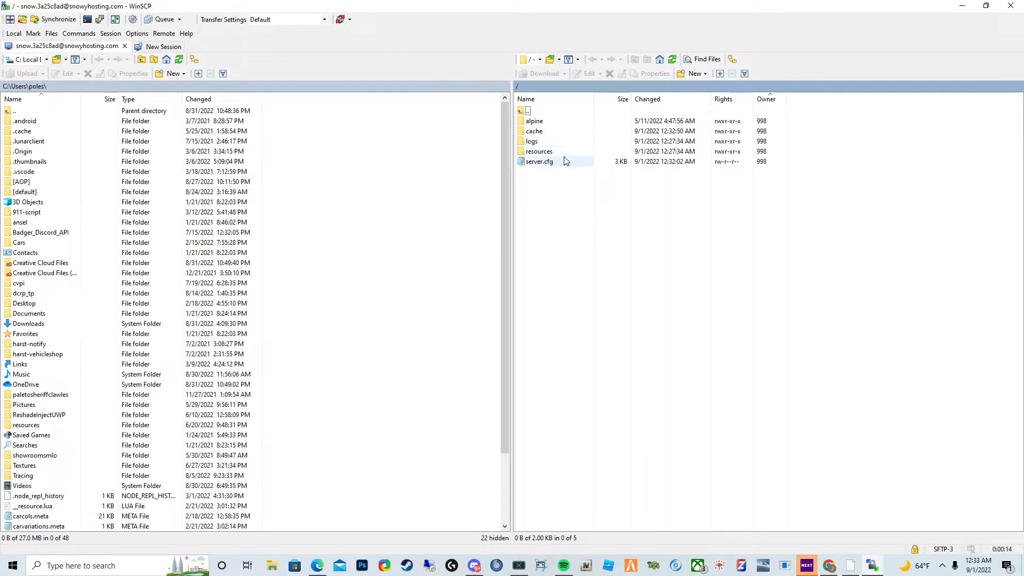
double_click(559, 161)
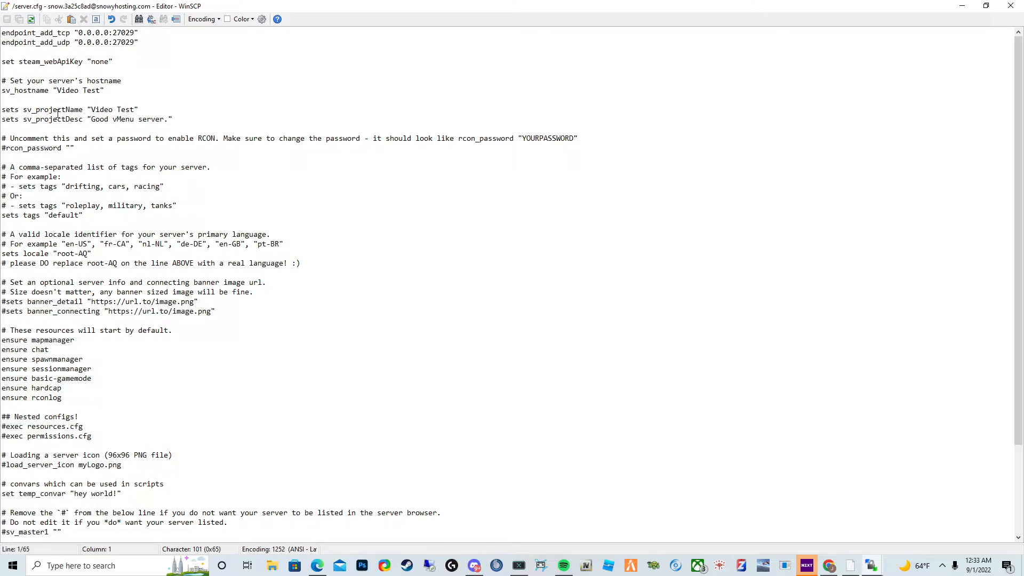
scroll(86, 243, "down", 3)
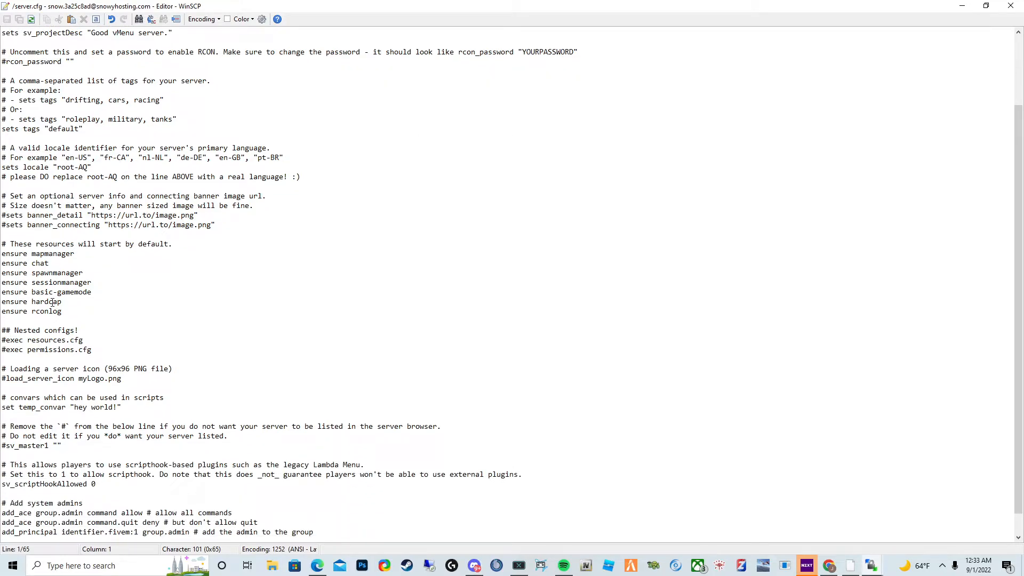
left_click(105, 313)
left_click_drag(148, 320, 2, 251)
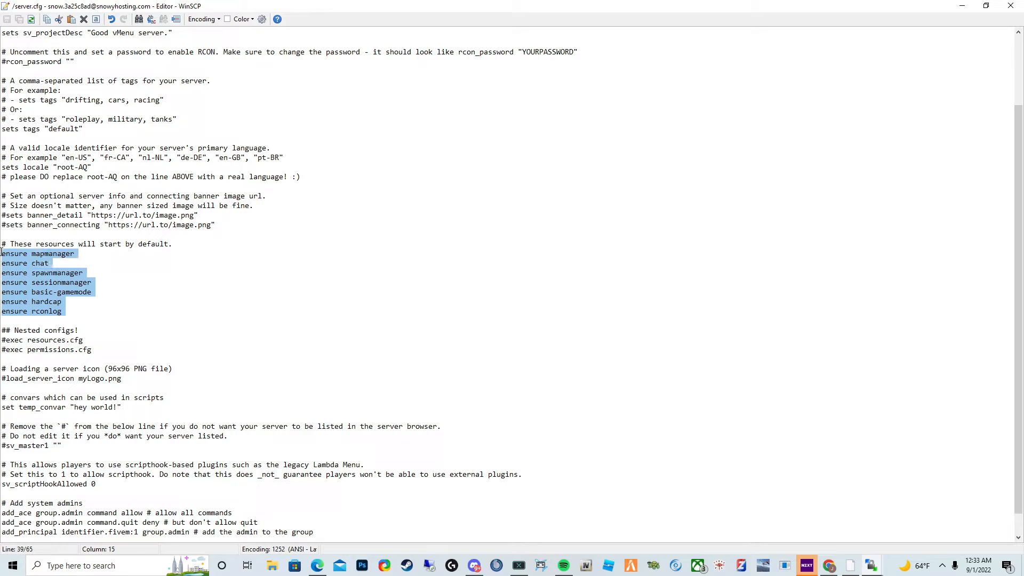
left_click(1010, 6)
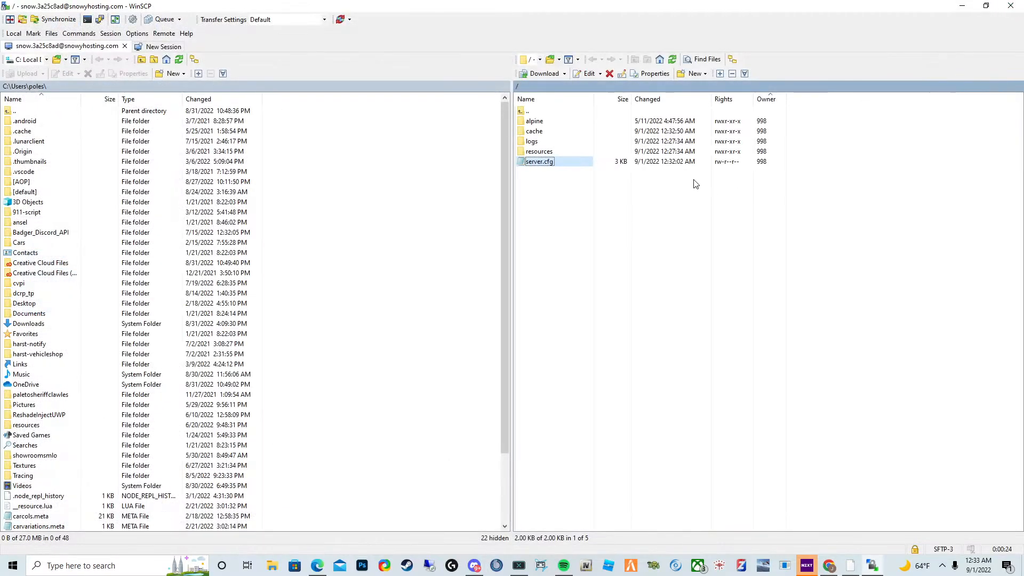
- Create a new folder named [scripts] inside the resources directory on the server
double_click(558, 150)
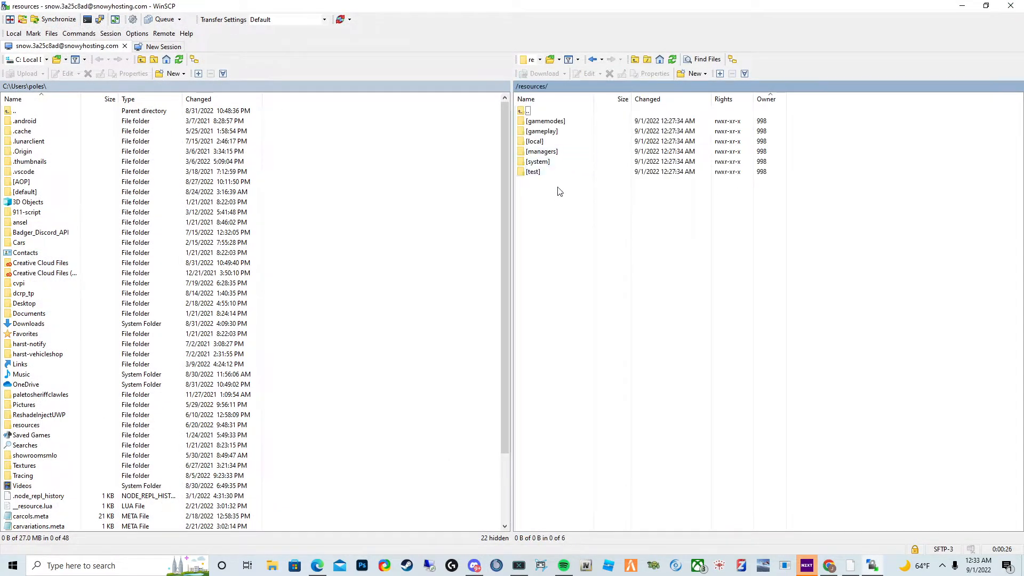
right_click(553, 214)
mouse_move(612, 284)
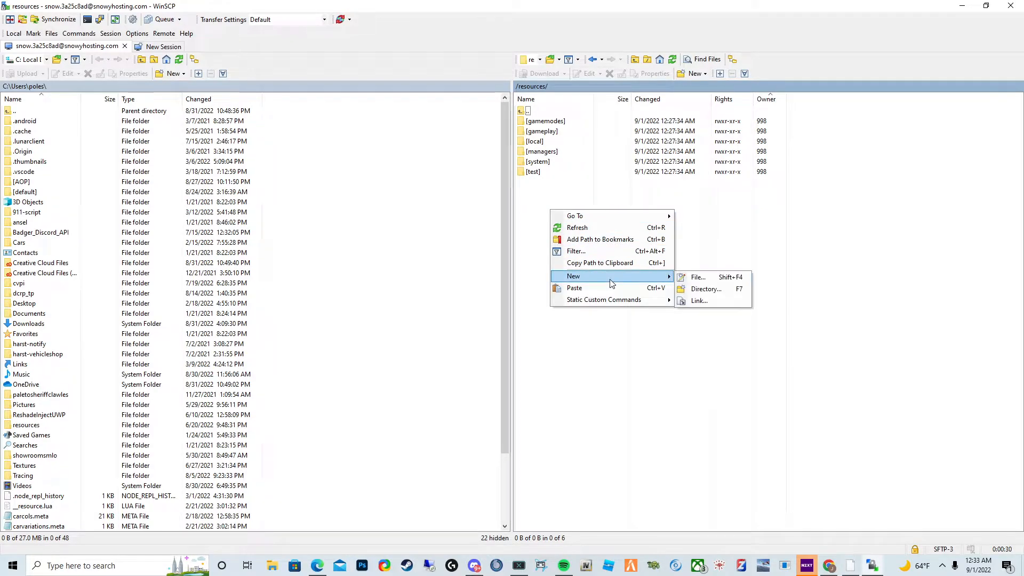
left_click(317, 565)
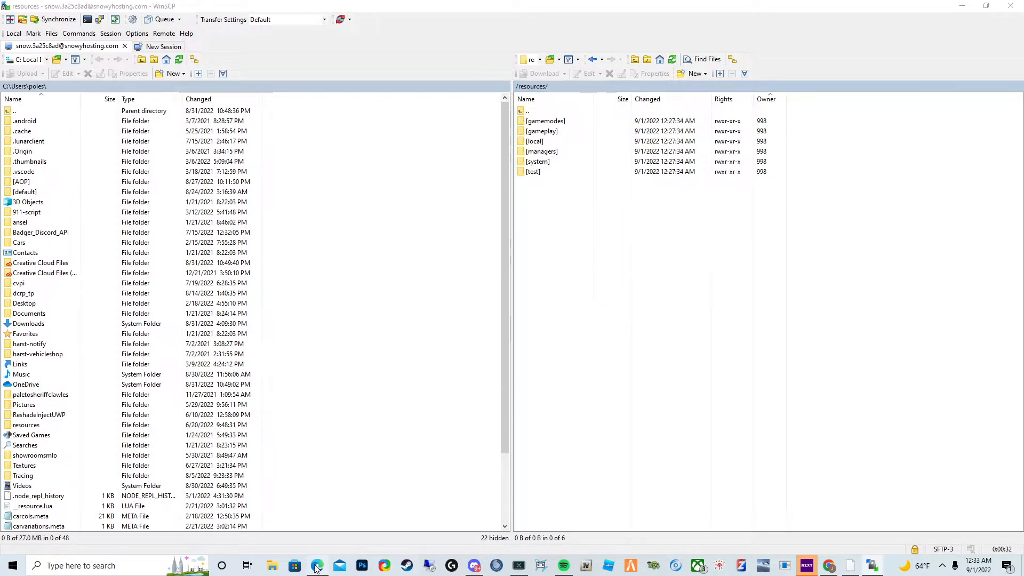
left_click(872, 565)
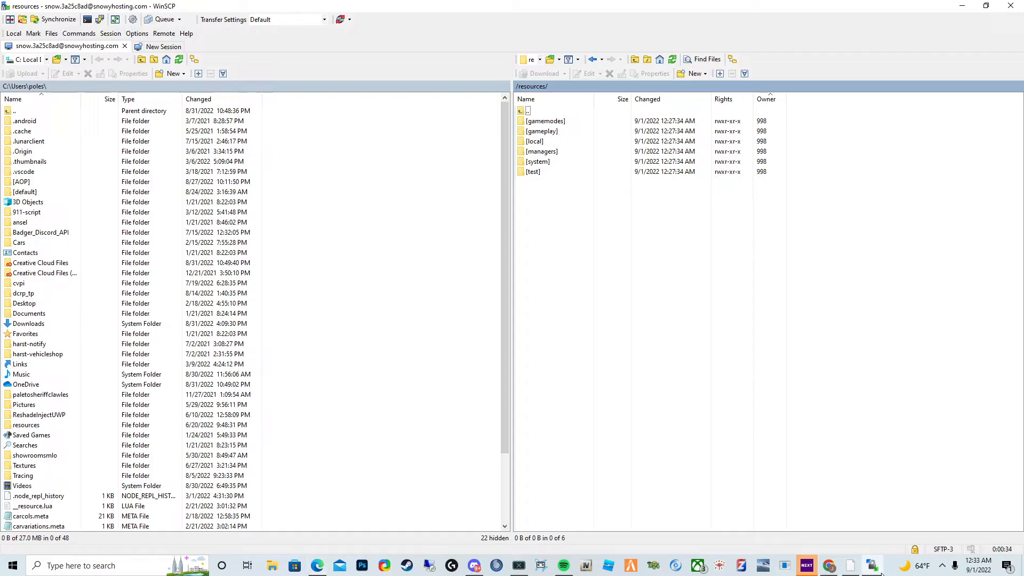
right_click(561, 223)
mouse_move(607, 285)
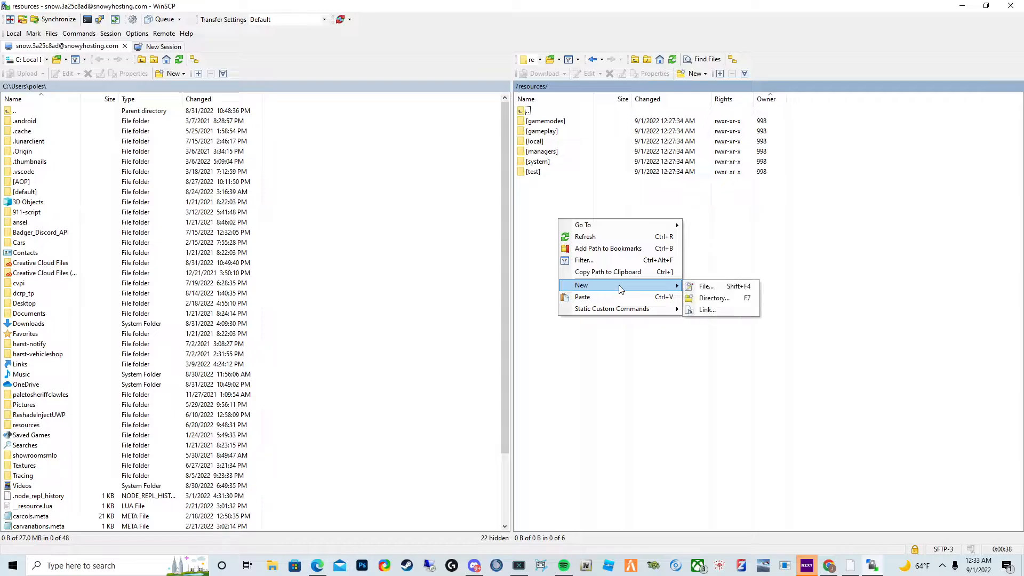
left_click(710, 300)
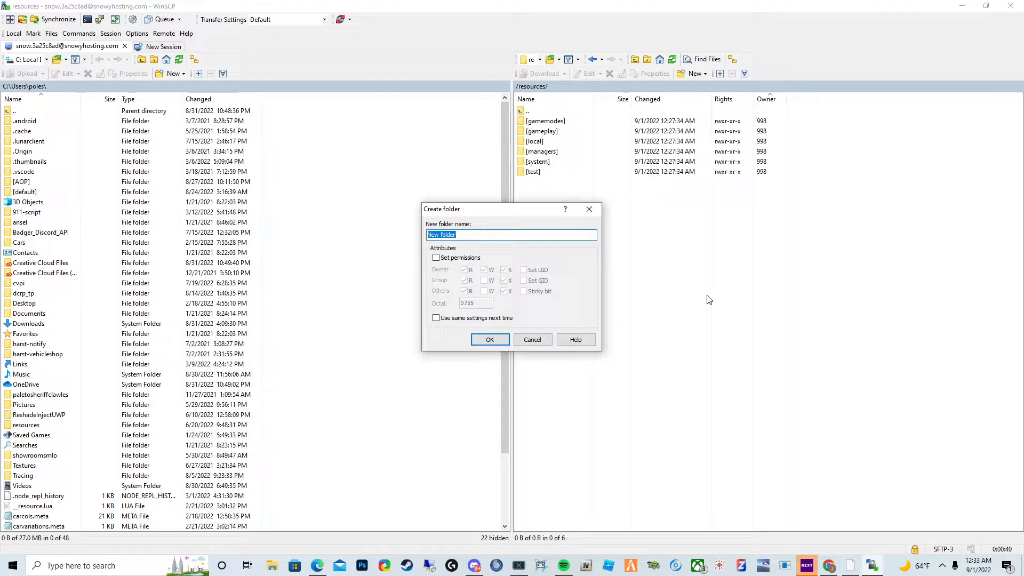
key("BackSpace")
type("[scripts")
key("Return")
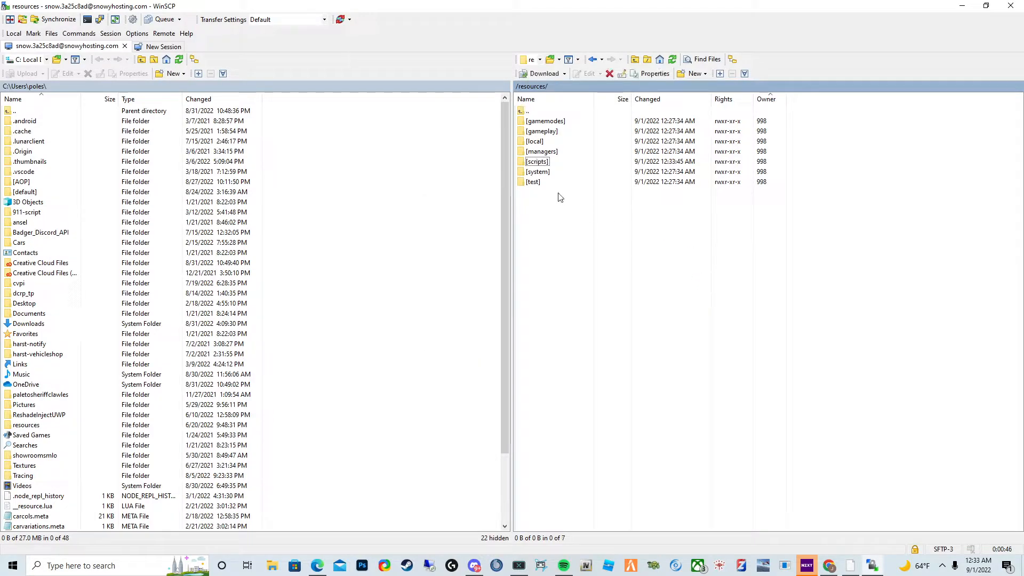
- Copy the [scripts] folder name and return to the server's root directory
right_click(550, 163)
left_click(591, 241)
key("ctrl+c")
key("Escape")
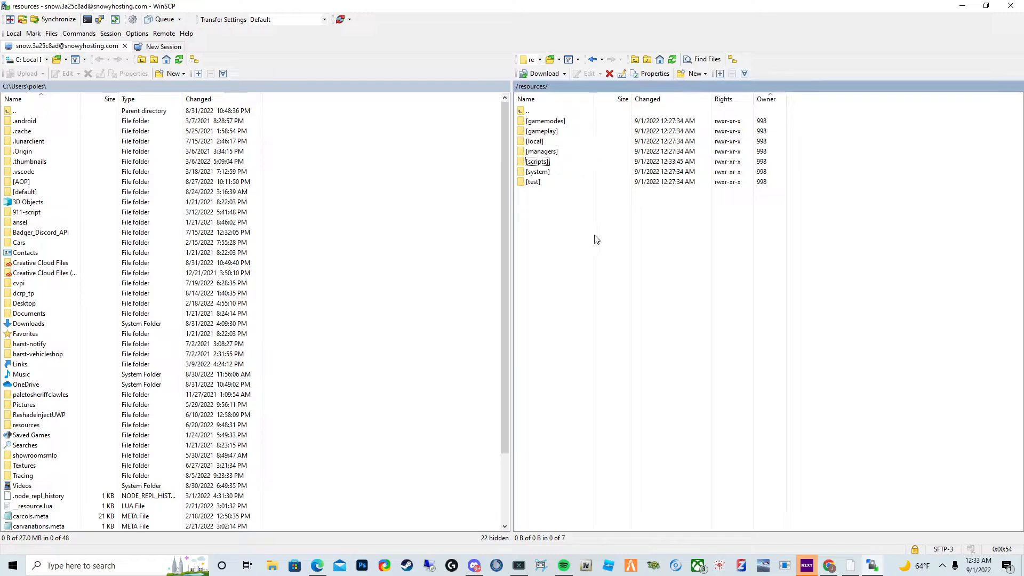
key("BackSpace")
- Add an ensure [scripts] line below ensure rconlog in server.cfg, save it accepting the updated host key, and close the editor
double_click(536, 162)
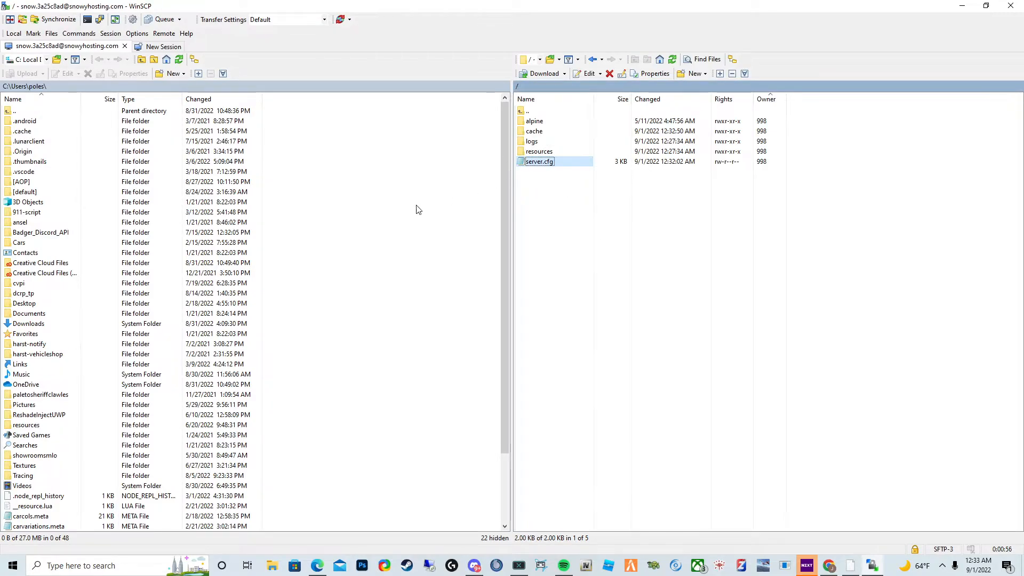
scroll(96, 376, "down", 1)
left_click_drag(97, 375, 2, 371)
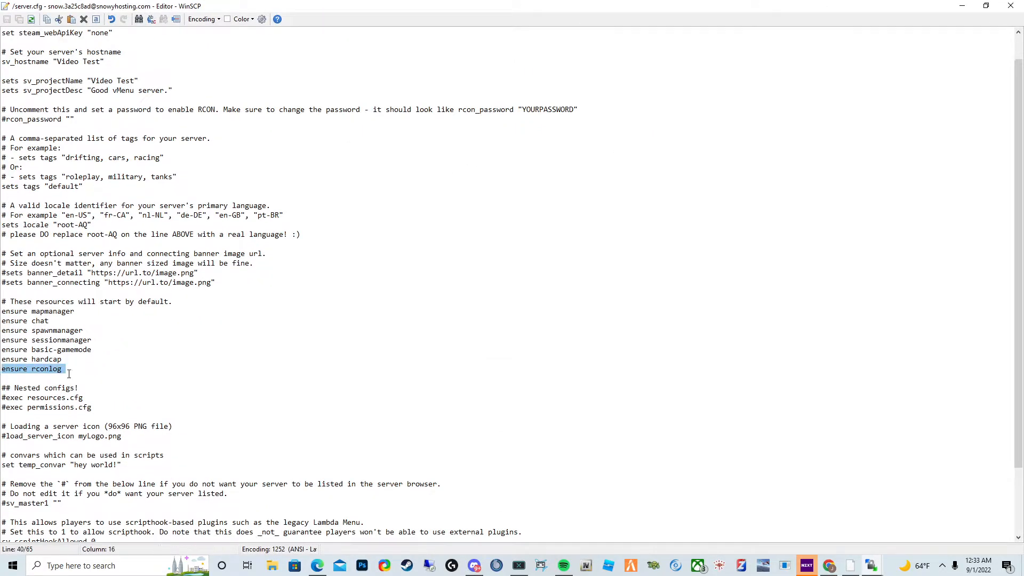
left_click(97, 370)
key("Return")
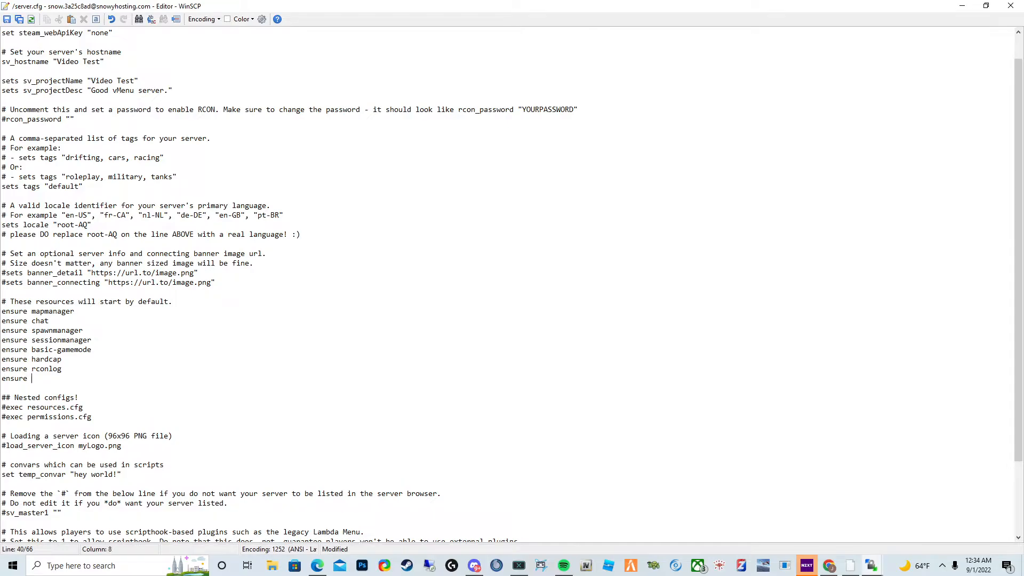
type("ensure")
key("ctrl+v")
left_click(7, 19)
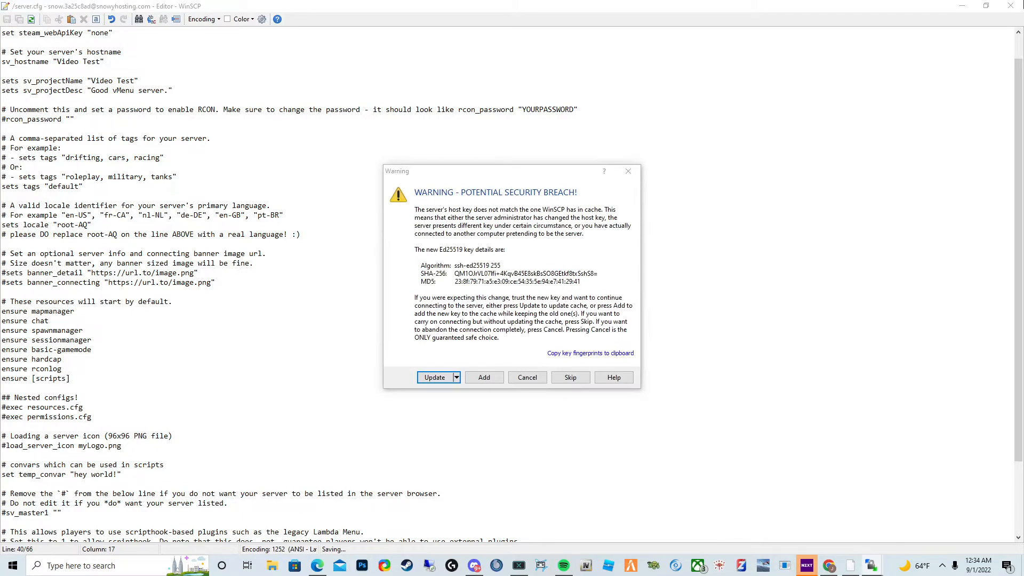
left_click(439, 378)
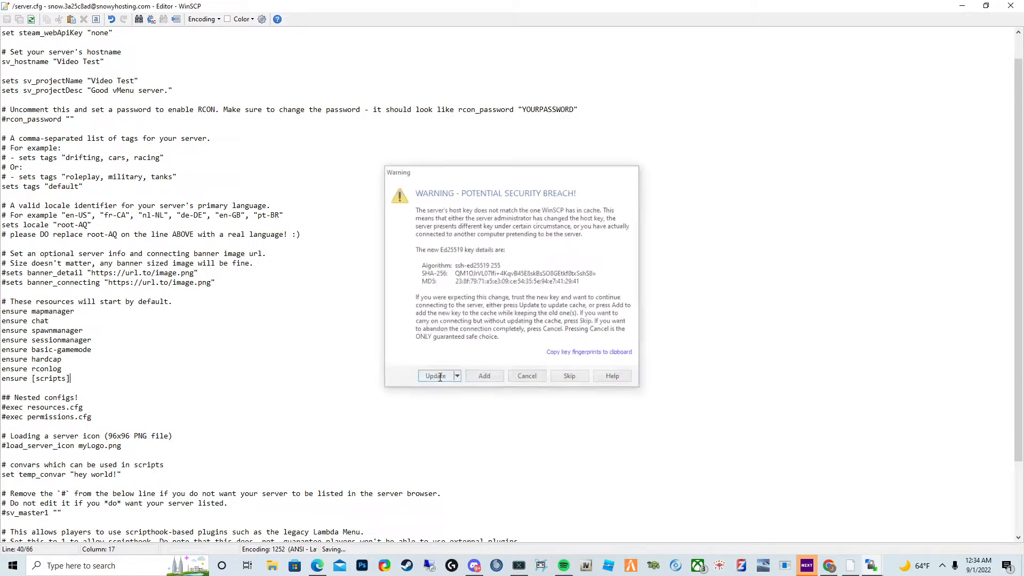
left_click(1010, 5)
- Open the [scripts] folder inside resources on the server
double_click(539, 151)
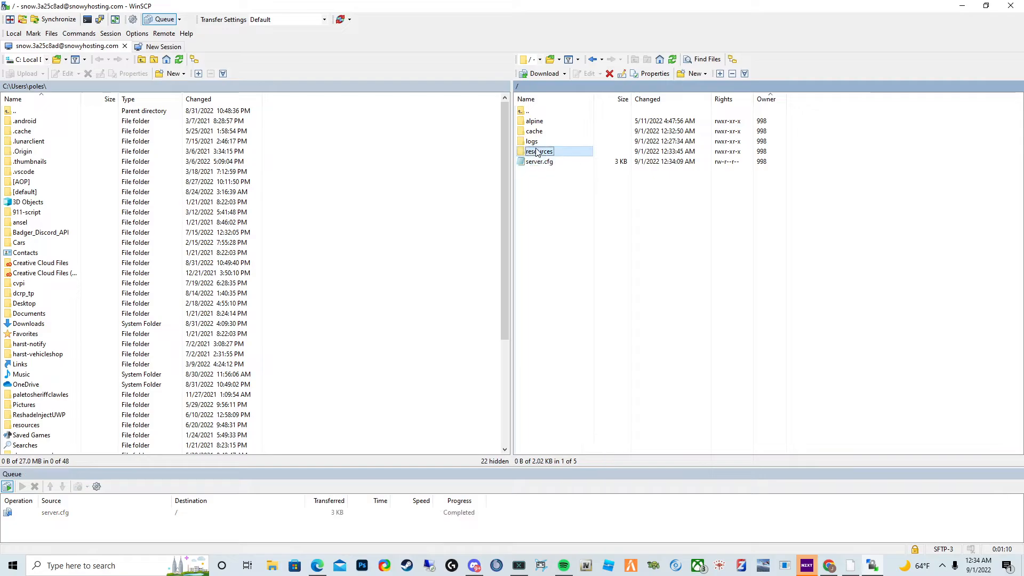
left_click(554, 163)
double_click(555, 163)
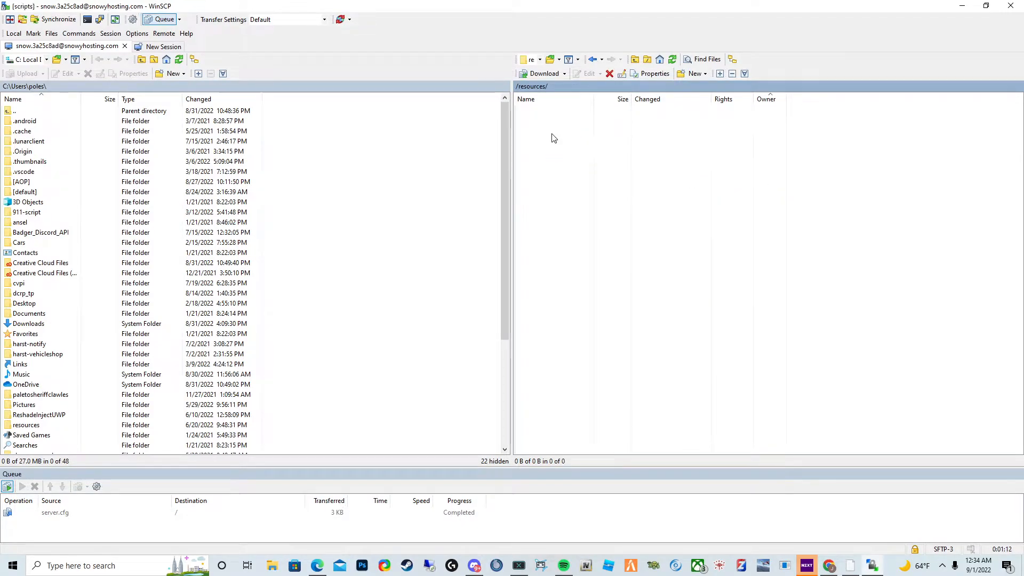
key("BackSpace")
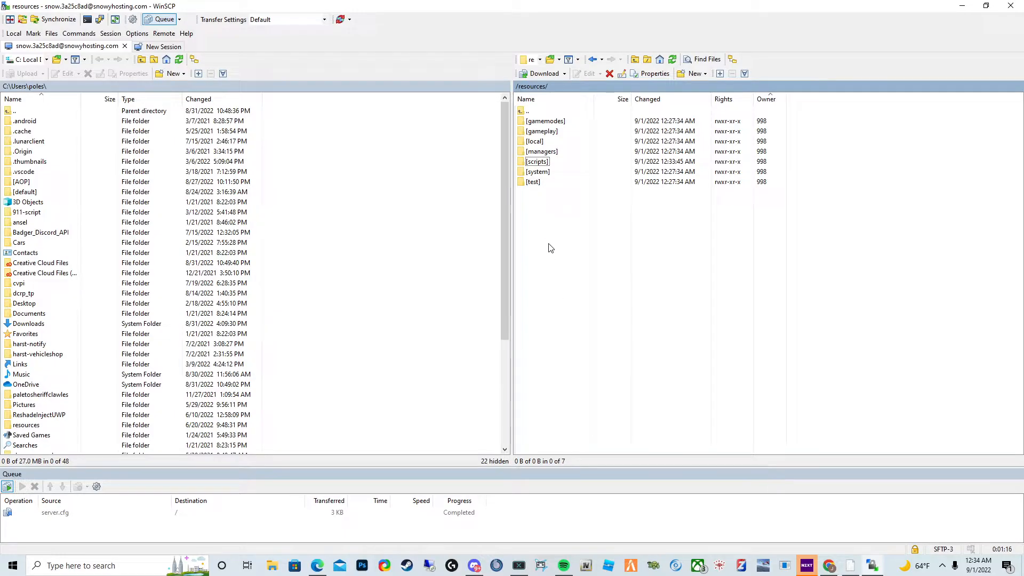
double_click(558, 164)
- In a new browser tab, search Google for vmenu fivem
left_click(317, 565)
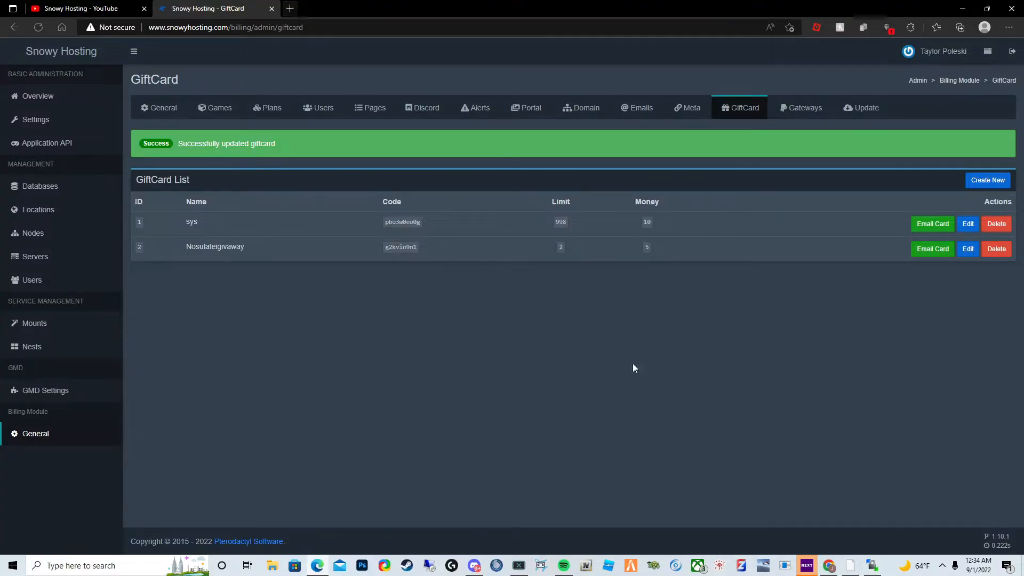
left_click(963, 7)
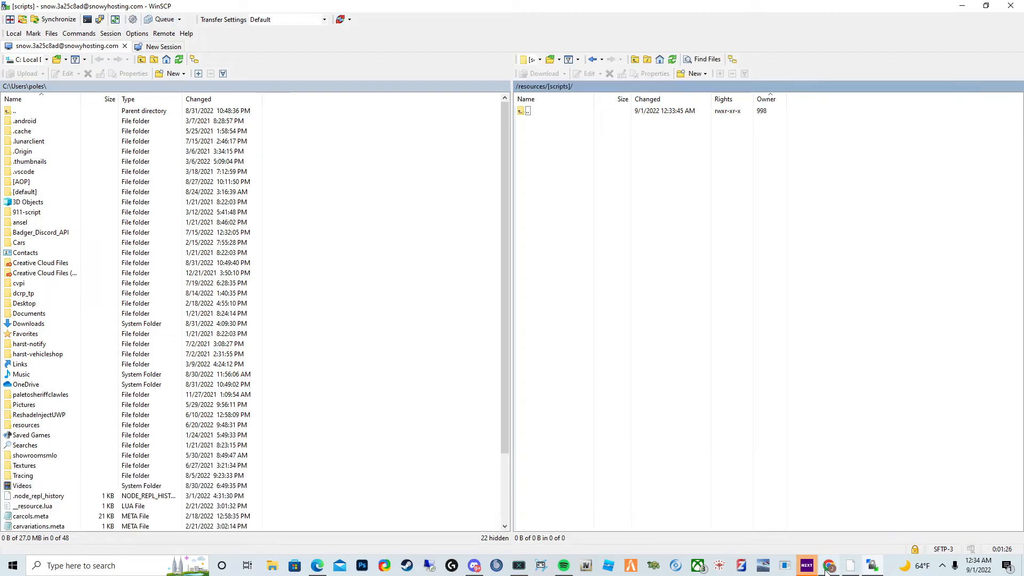
left_click(829, 566)
left_click(273, 10)
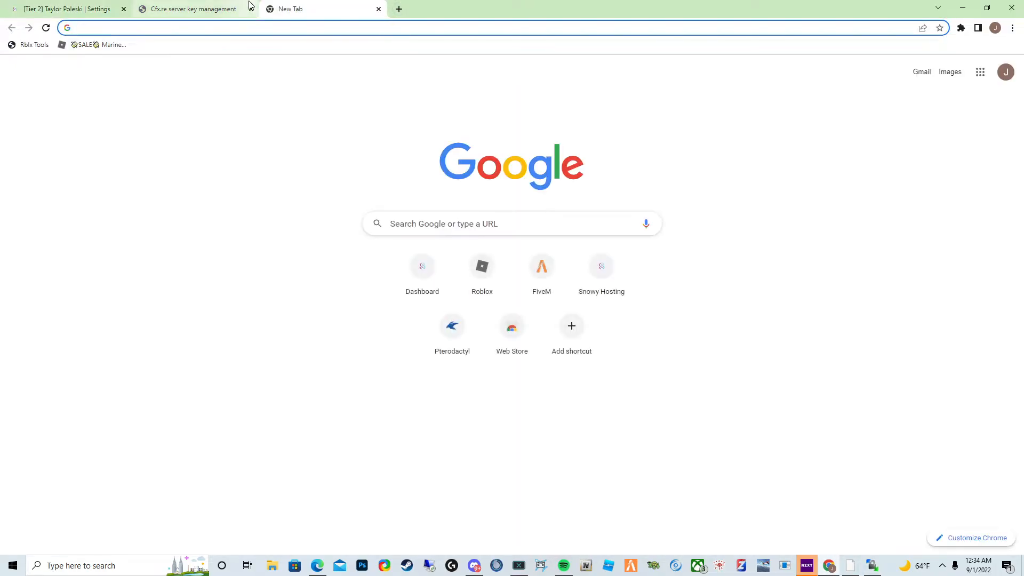
type("vmenu")
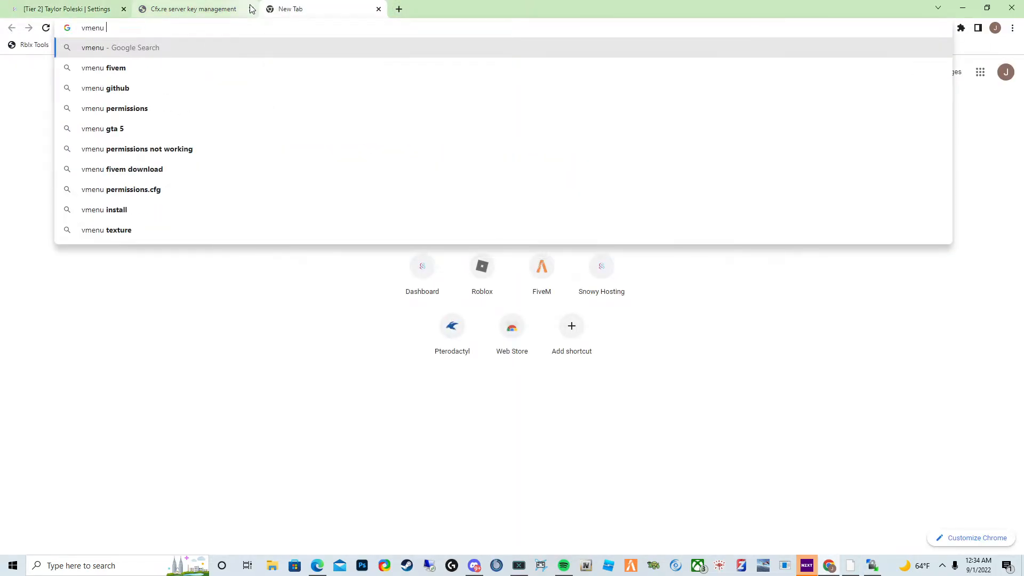
left_click(262, 68)
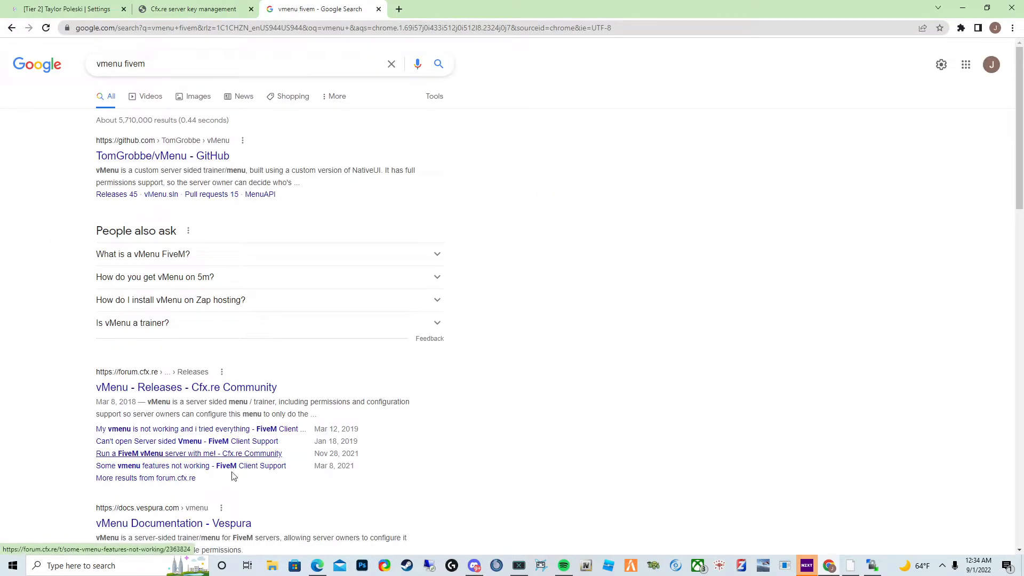
- Open the vMenu Cfx.re forum release post and follow its download link to the GitHub releases page
left_click(206, 393)
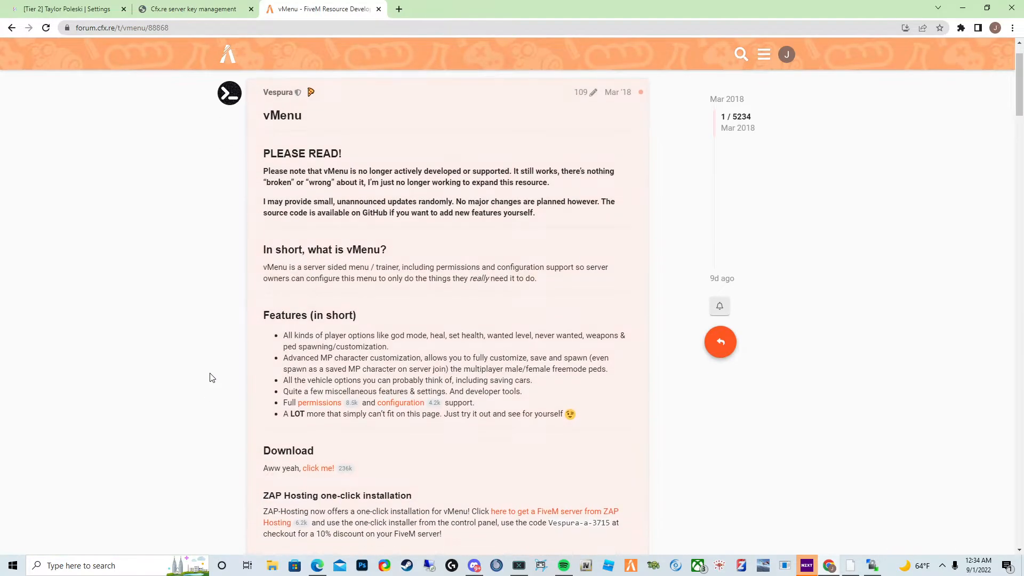
double_click(344, 469)
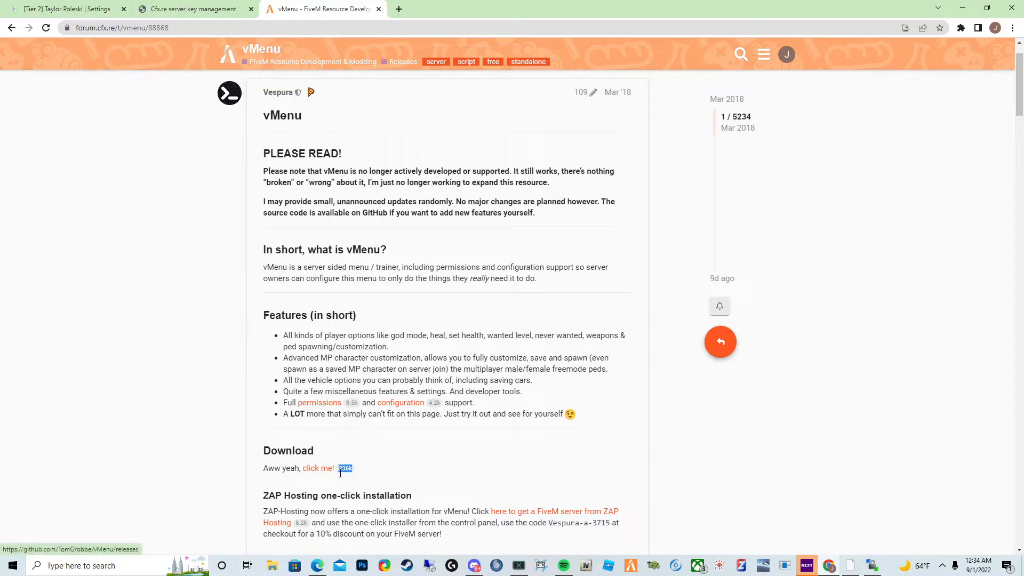
left_click(312, 471)
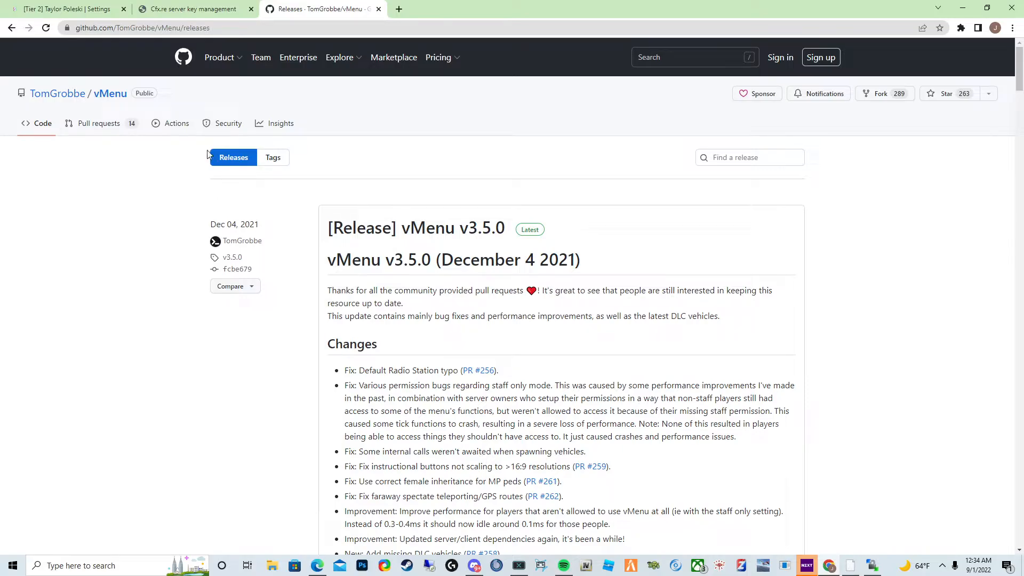
- Download the vMenu-v3.5.0.zip asset from the latest vMenu release
scroll(101, 99, "down", 5)
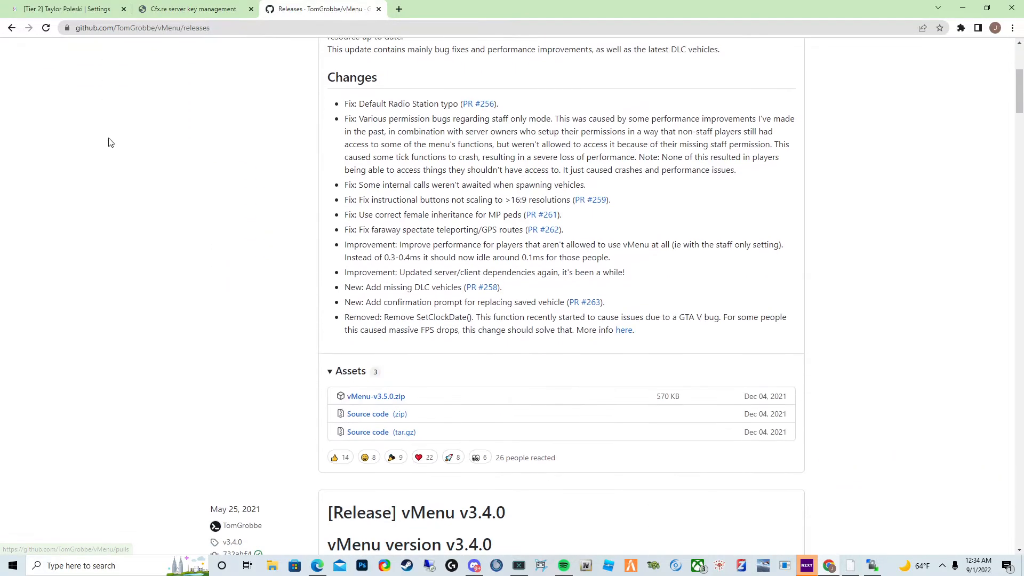
scroll(111, 143, "up", 1)
left_click(388, 457)
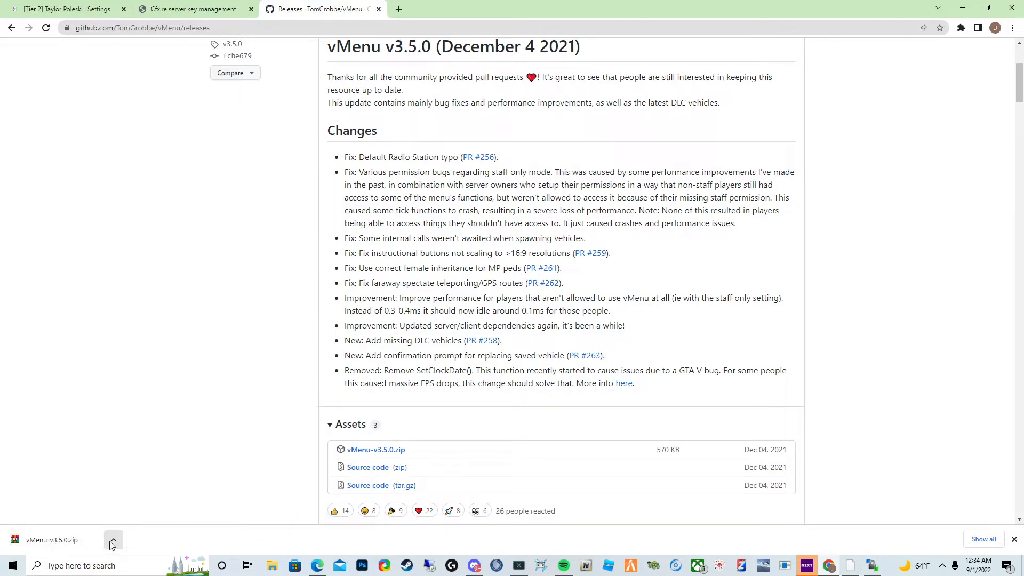
- Open the downloaded vMenu-v3.5.0.zip archive and switch back to the WinSCP session
left_click(81, 540)
left_click(550, 294)
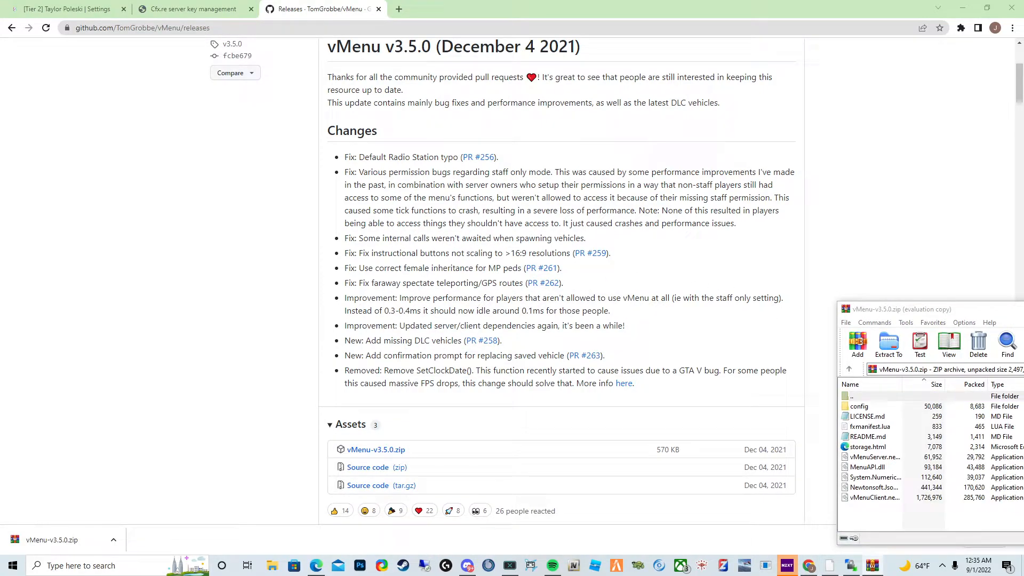
left_click_drag(1023, 337, 1023, 267)
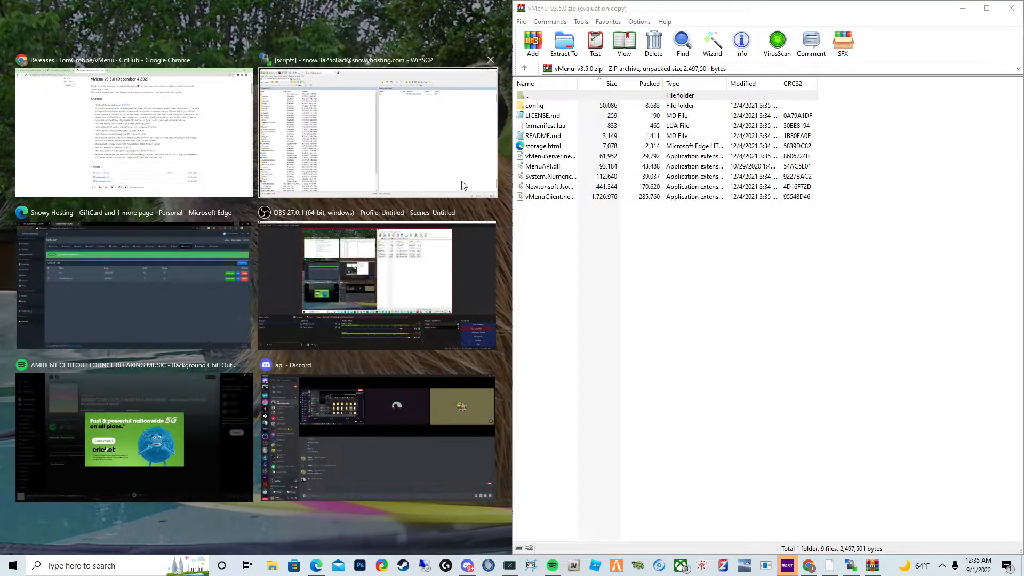
left_click(251, 108)
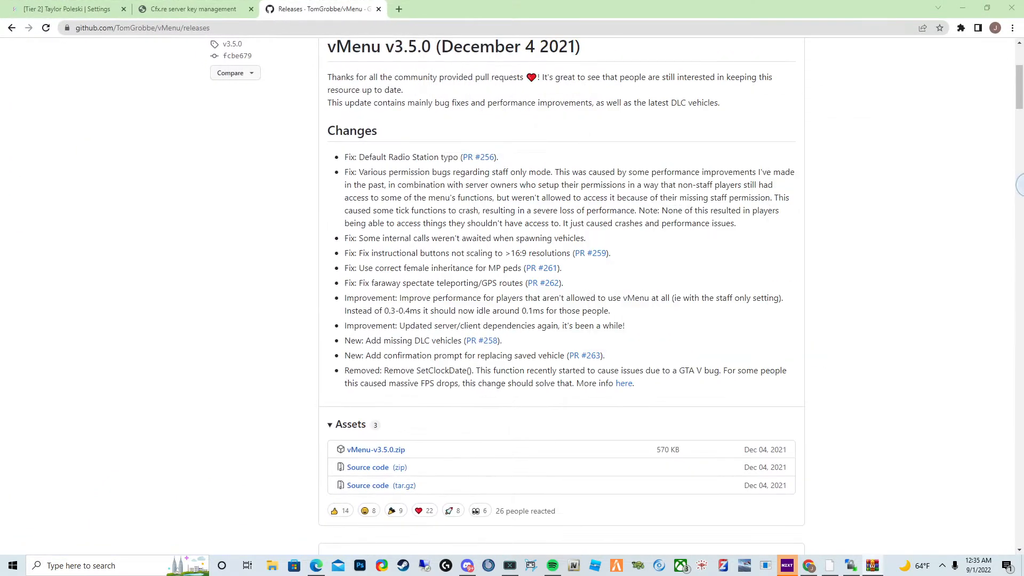
left_click(851, 565)
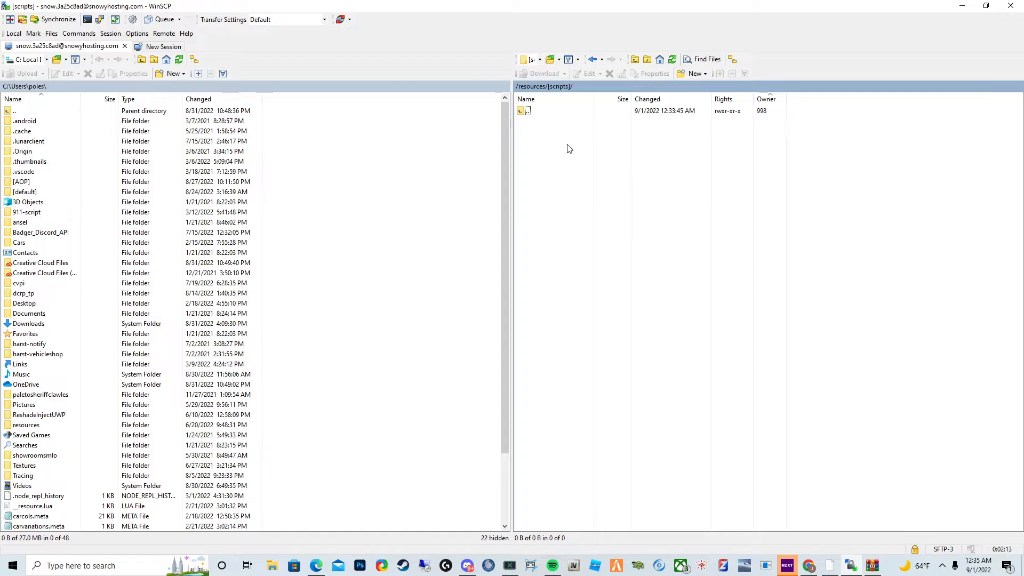
- Create a new folder named vMenu inside the remote [scripts] resource folder
right_click(524, 166)
mouse_move(583, 232)
left_click(707, 249)
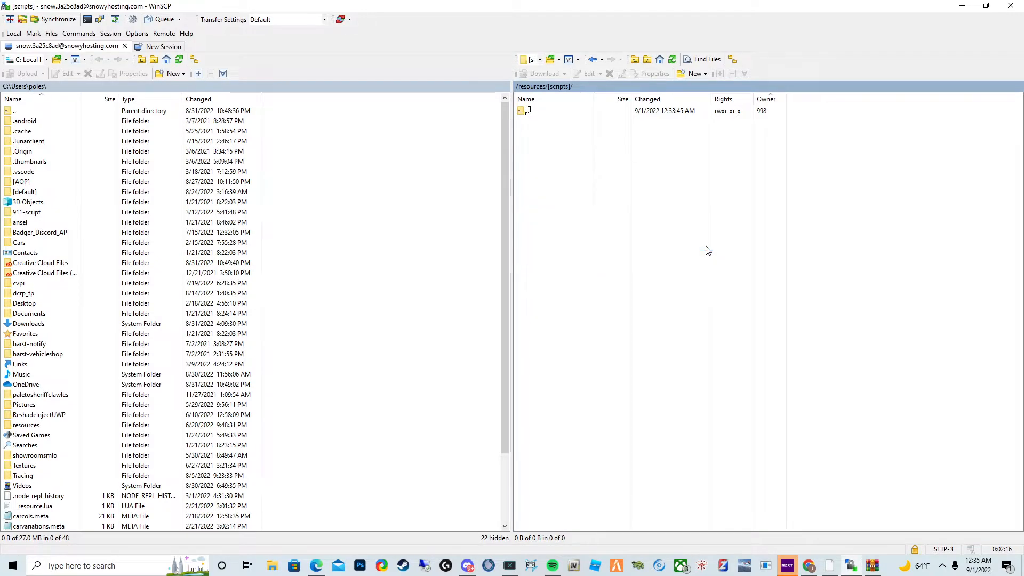
type("vM")
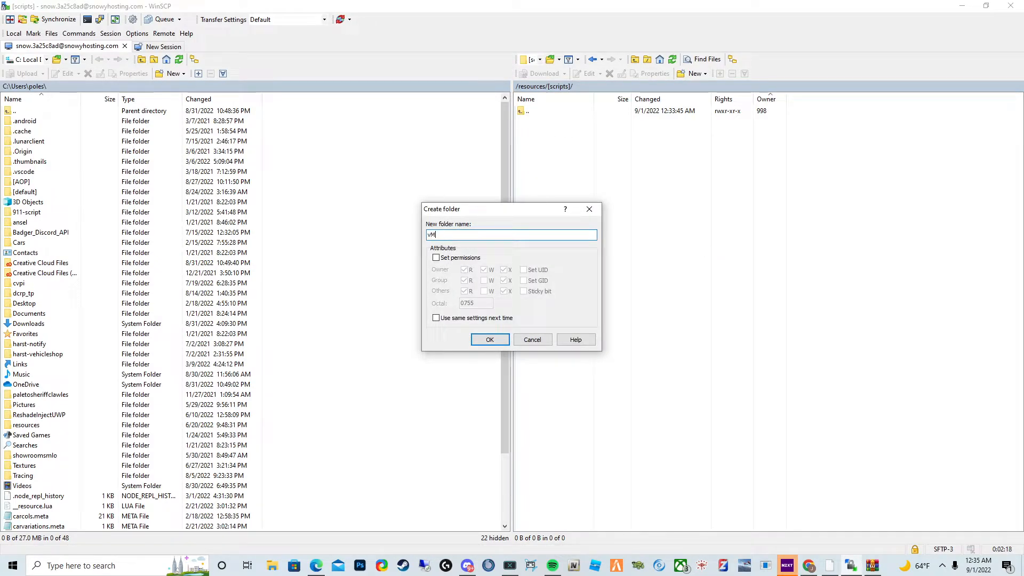
type("enu")
key("Return")
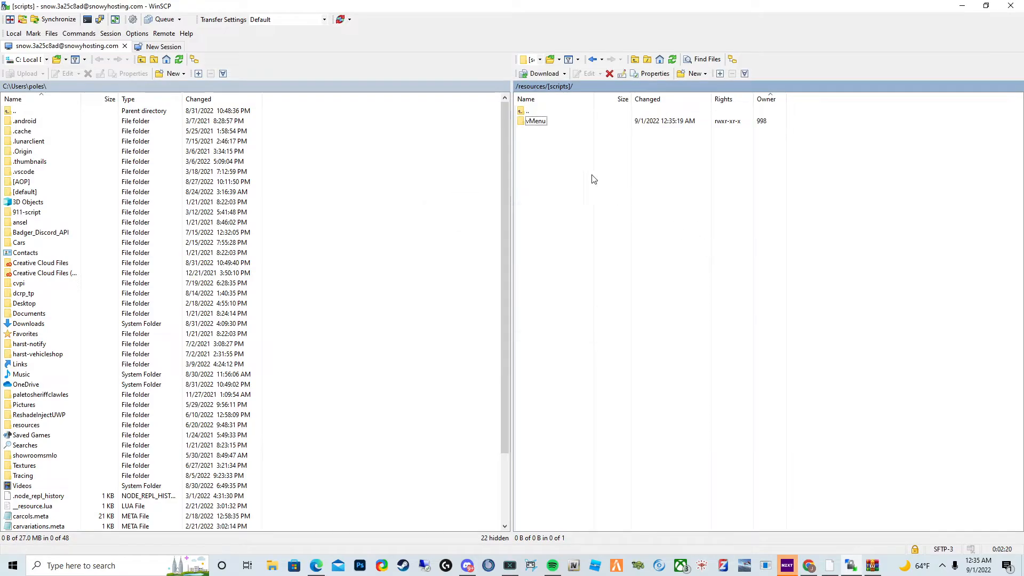
- Open the vMenu folder and upload all contents of the vMenu-v3.5.0.zip archive into it
double_click(544, 122)
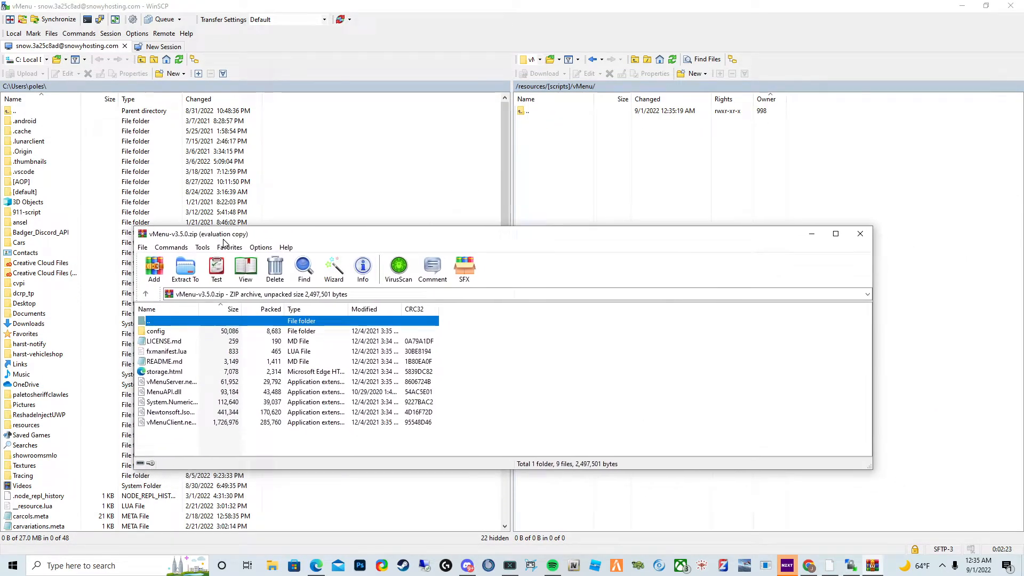
left_click(267, 412)
key("ctrl+a")
left_click_drag(243, 409, 608, 243)
left_click(566, 318)
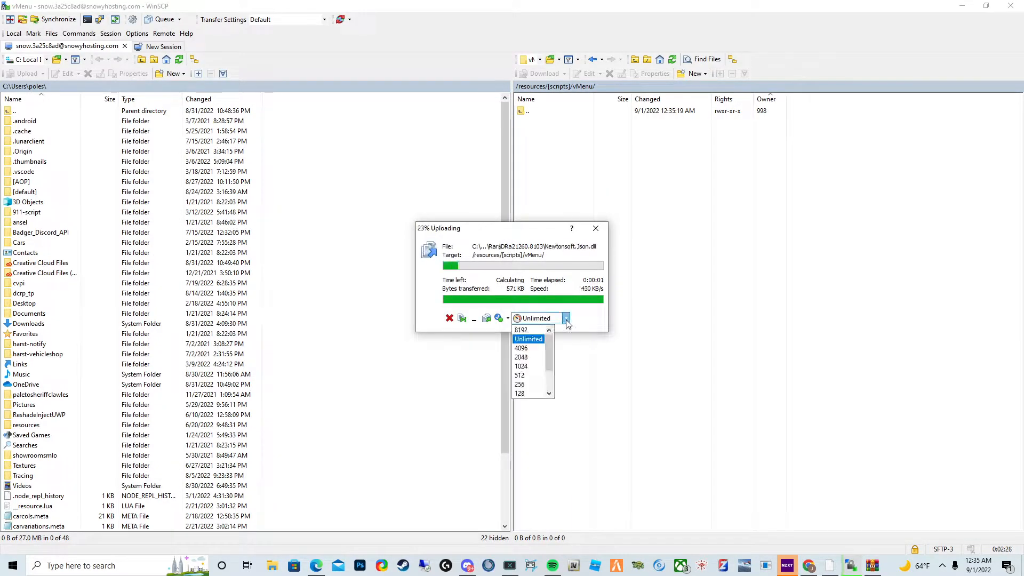
left_click(528, 331)
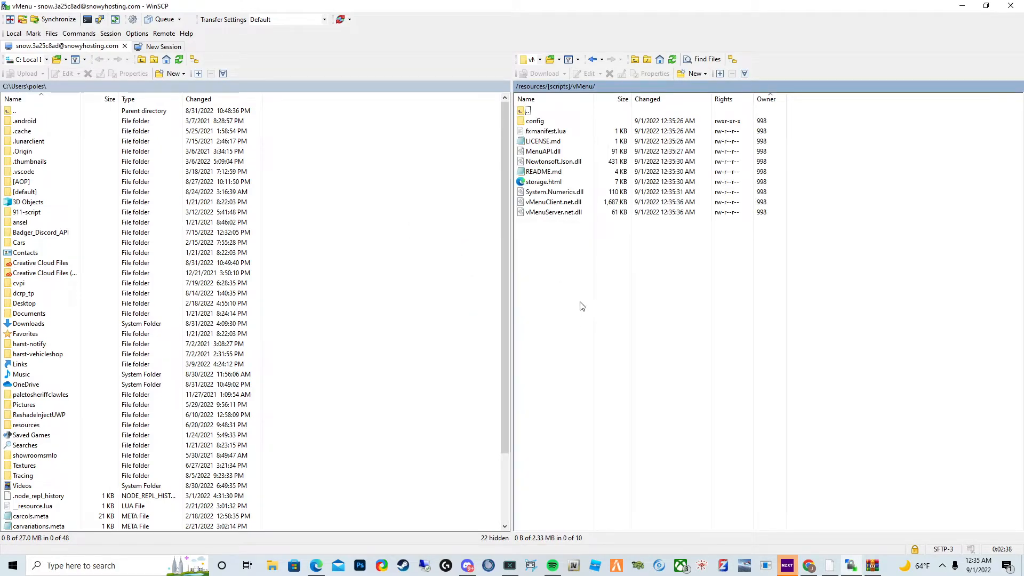
- Go back up to the resources folder, then switch to the Snowy Hosting server console in the browser and restart the server
key("BackSpace")
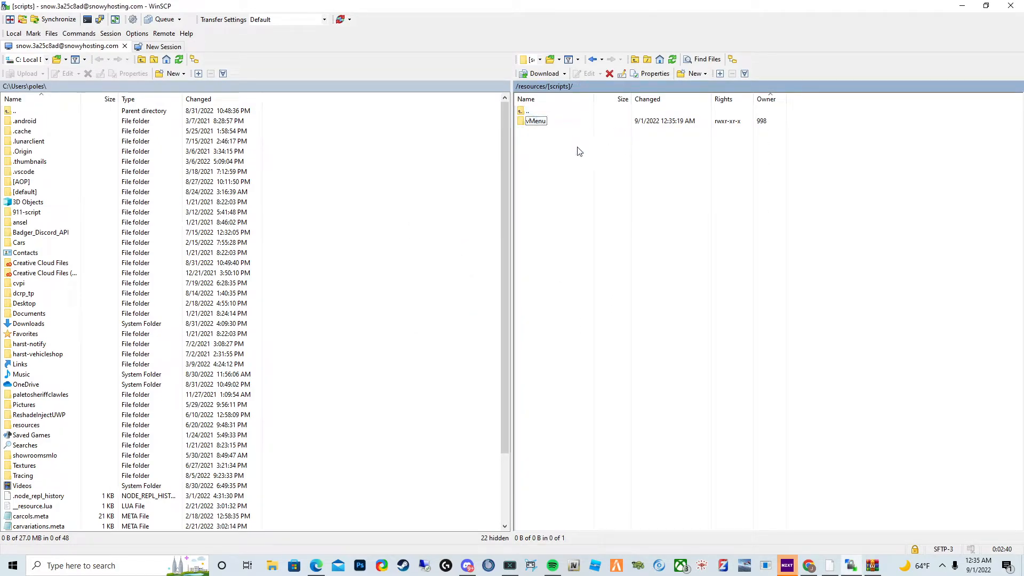
key("BackSpace")
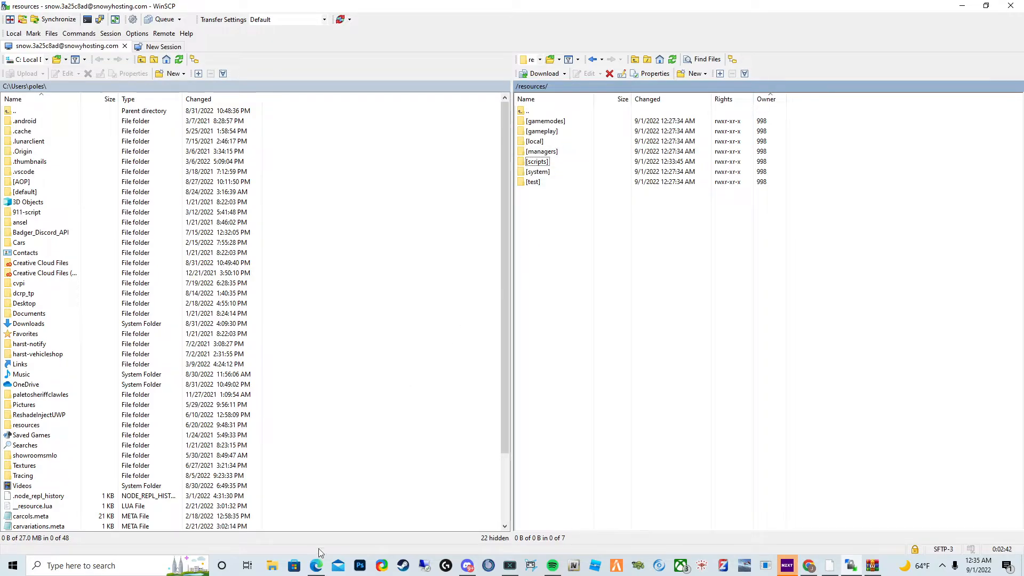
left_click(315, 566)
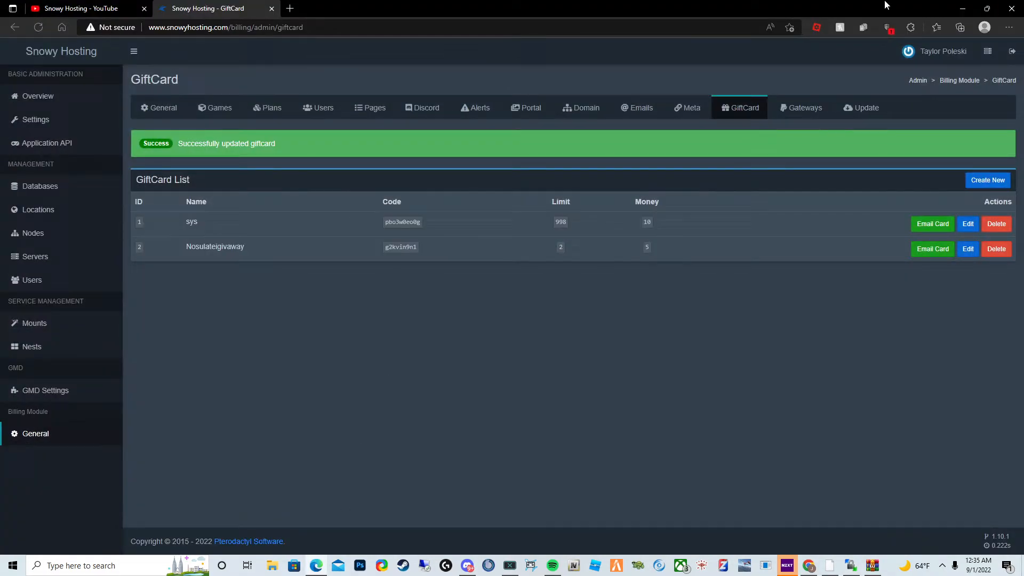
left_click(962, 9)
left_click(809, 565)
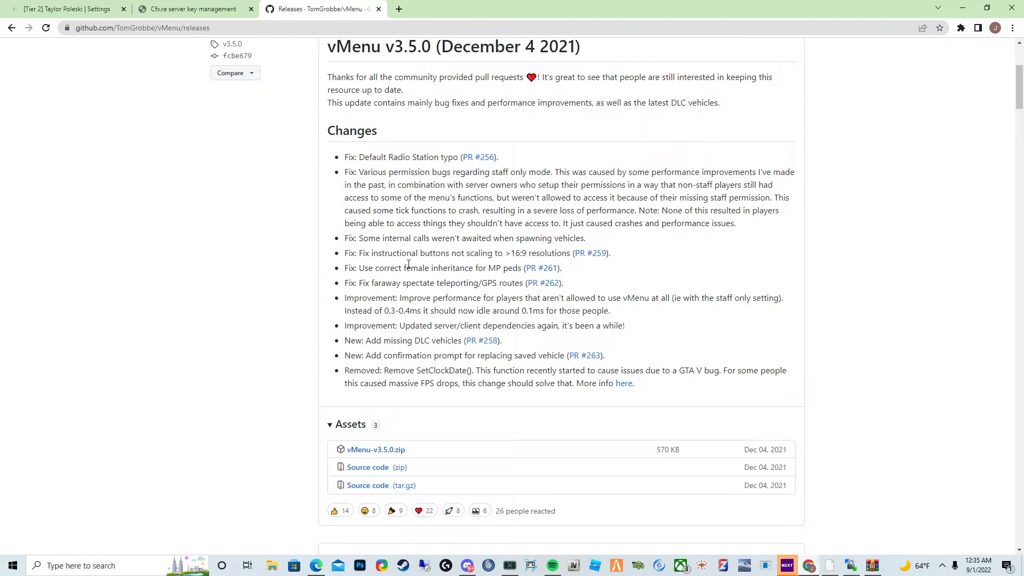
left_click(67, 9)
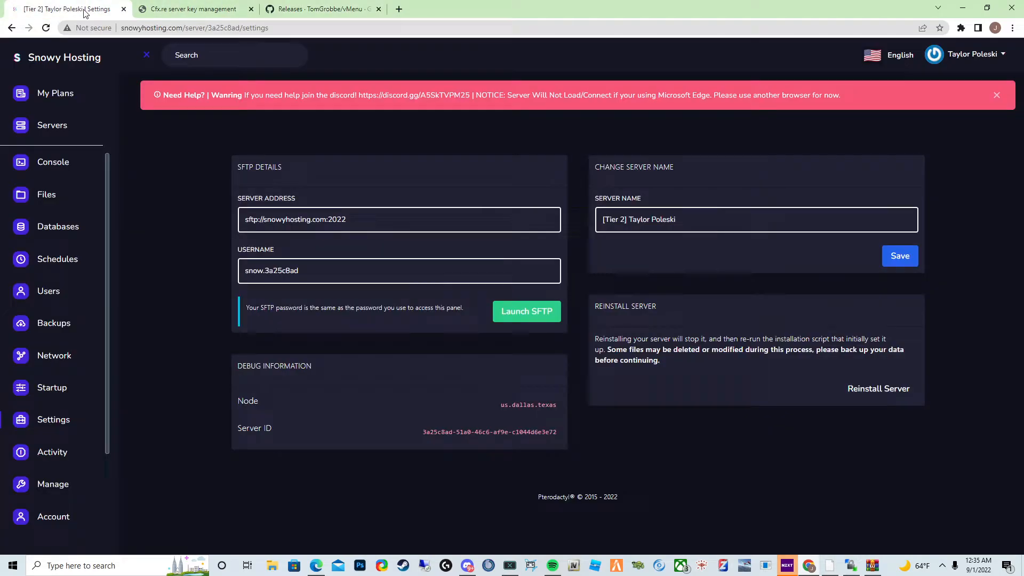
left_click(51, 168)
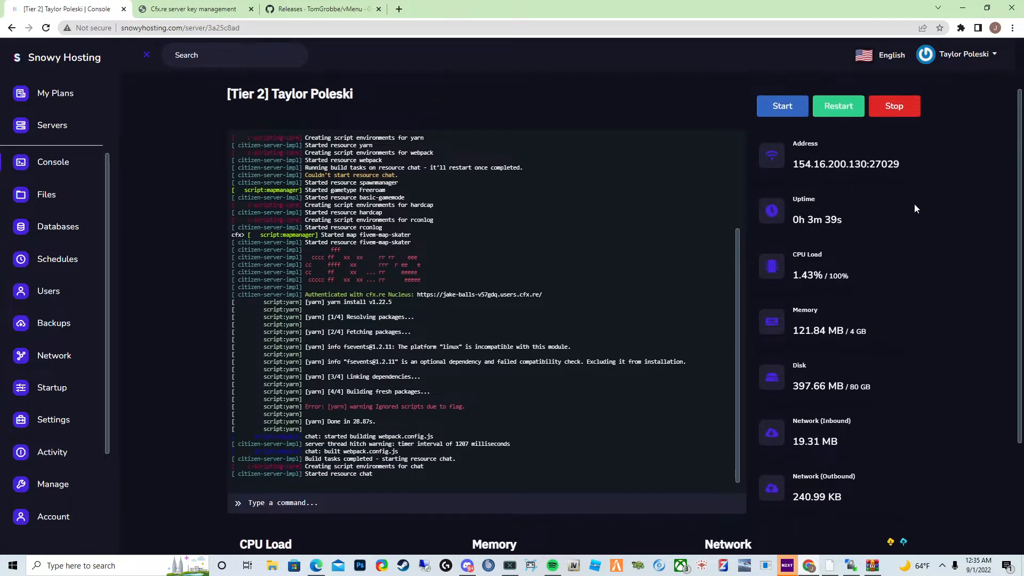
left_click(842, 125)
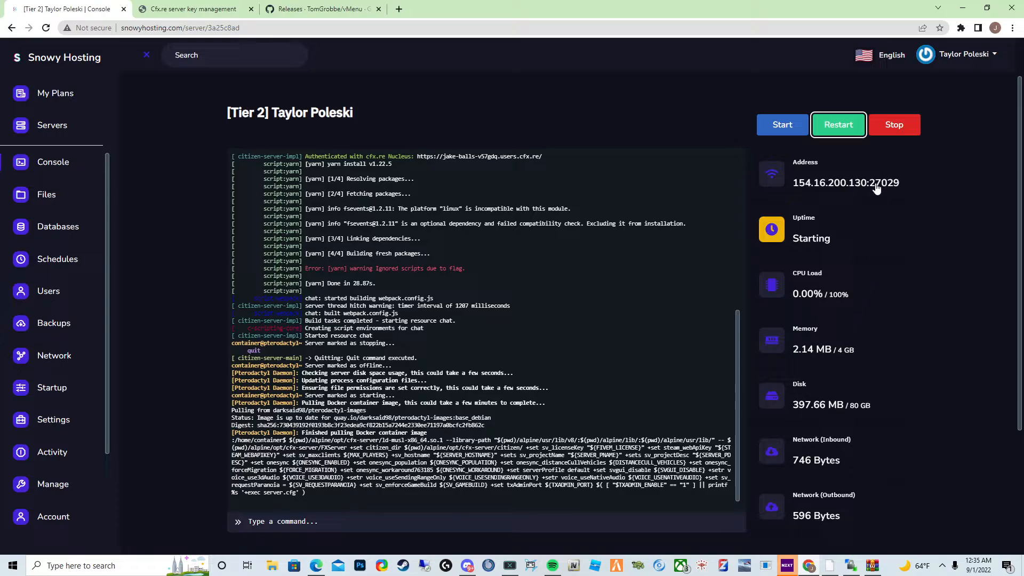
- Copy the server address and review the vMenu startup lines in the server console
left_click(876, 188)
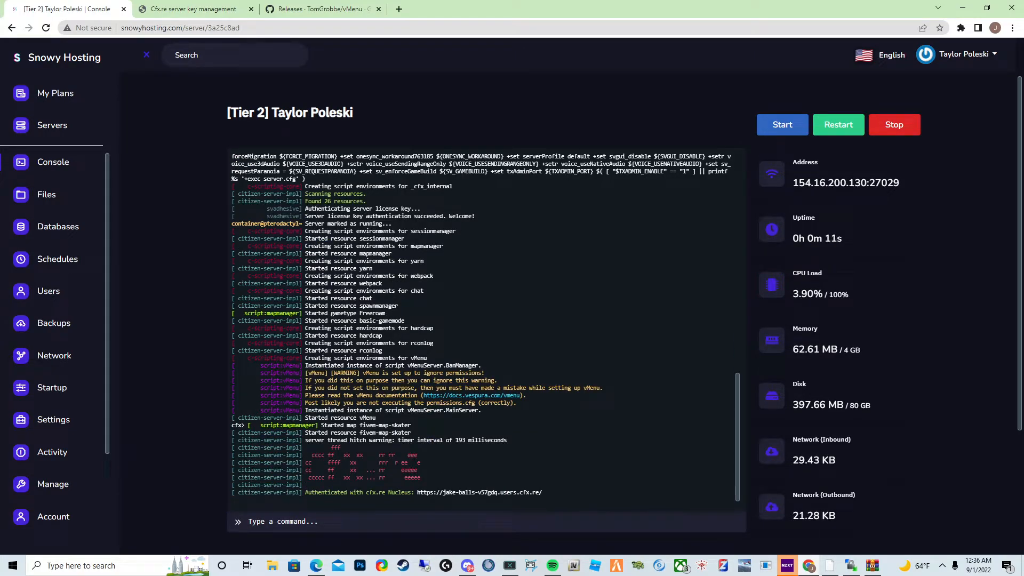
left_click_drag(307, 358, 415, 358)
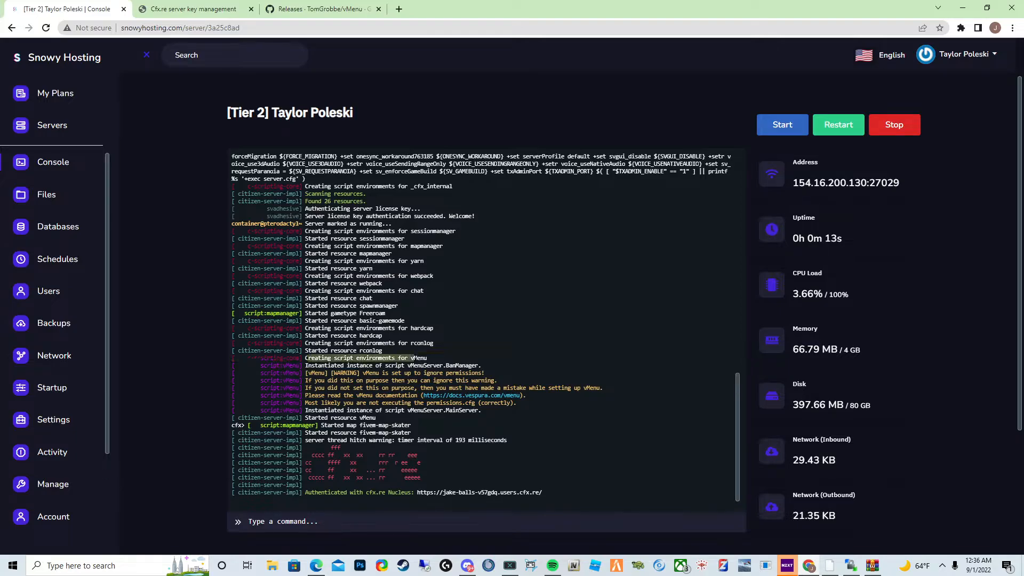
left_click_drag(306, 372, 330, 387)
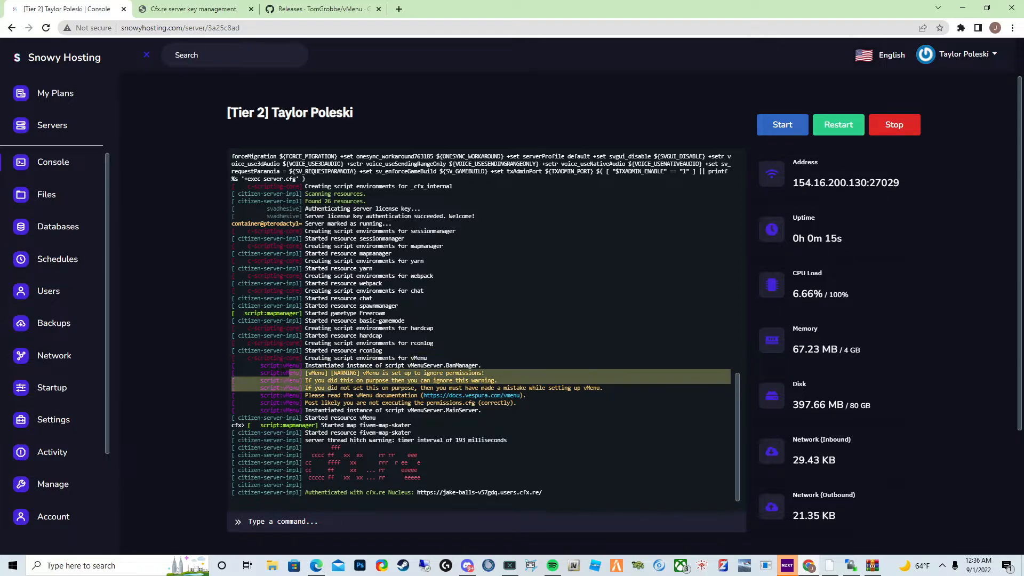
left_click(341, 395)
left_click_drag(384, 418, 304, 417)
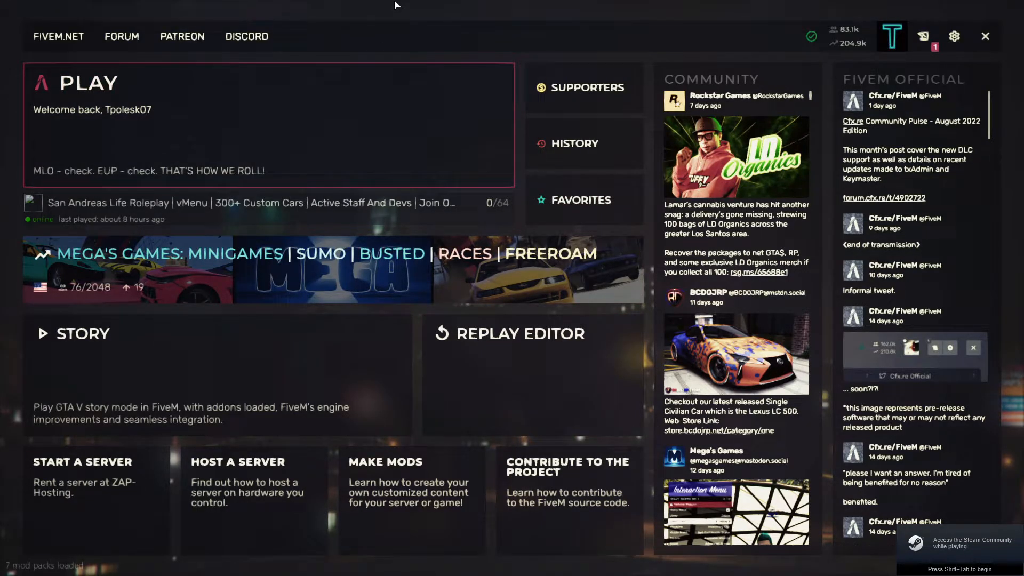
- In FiveM, open the console and connect to the copied server address
key("F8")
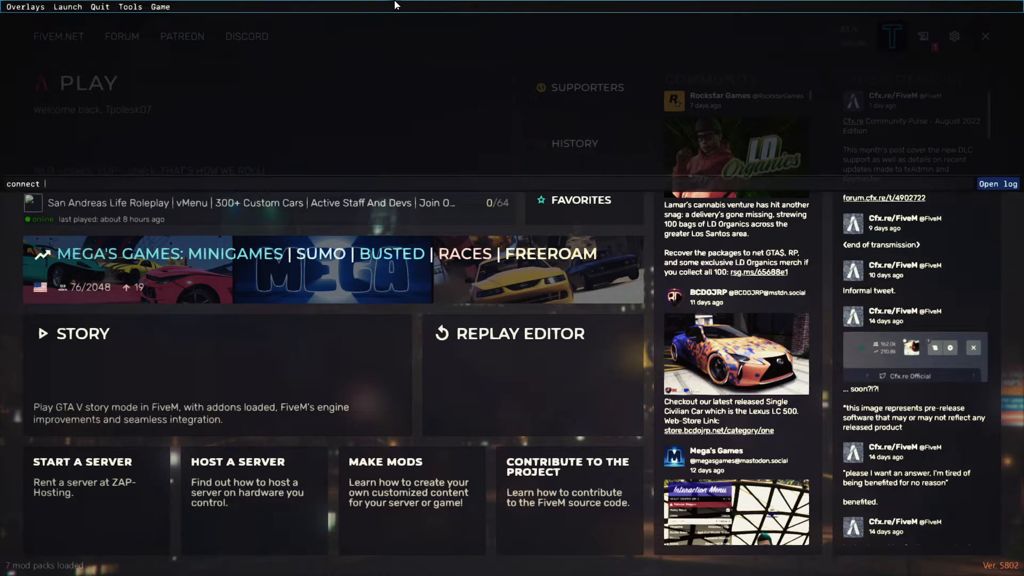
key("ctrl+v")
key("Return")
type("878")
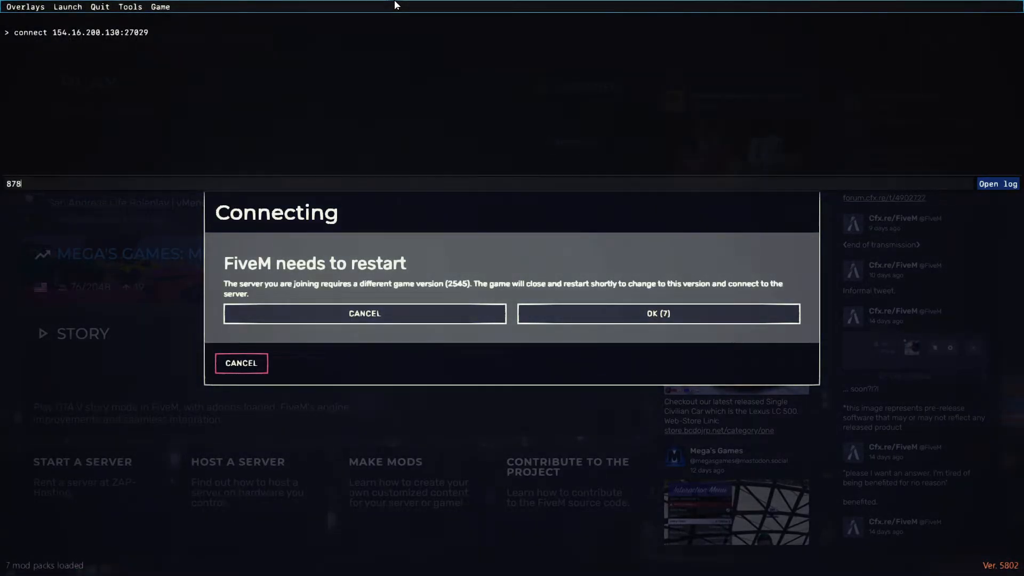
key("F8")
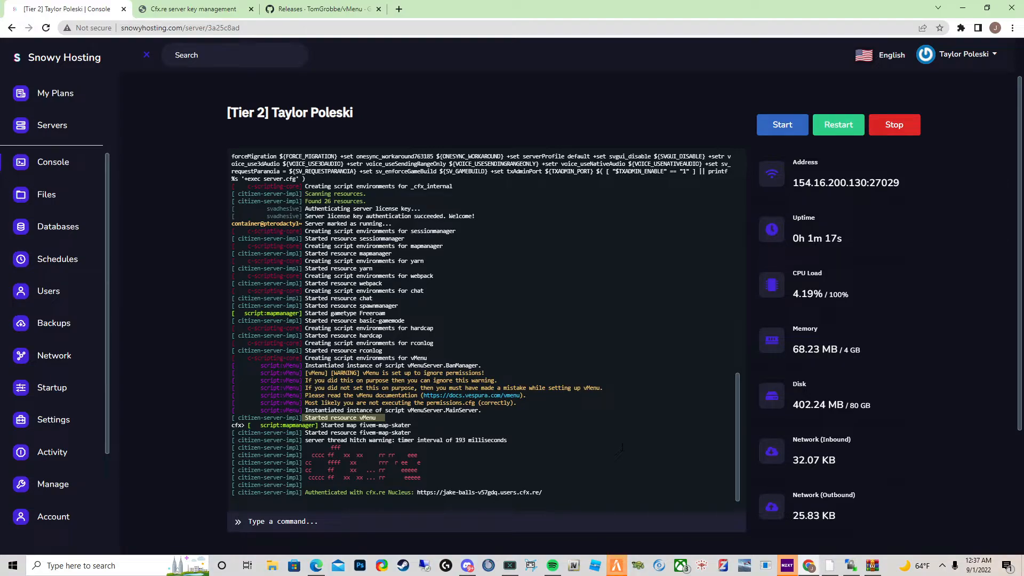
- Search the FiveM server list for Video Test and join that server
left_click(618, 565)
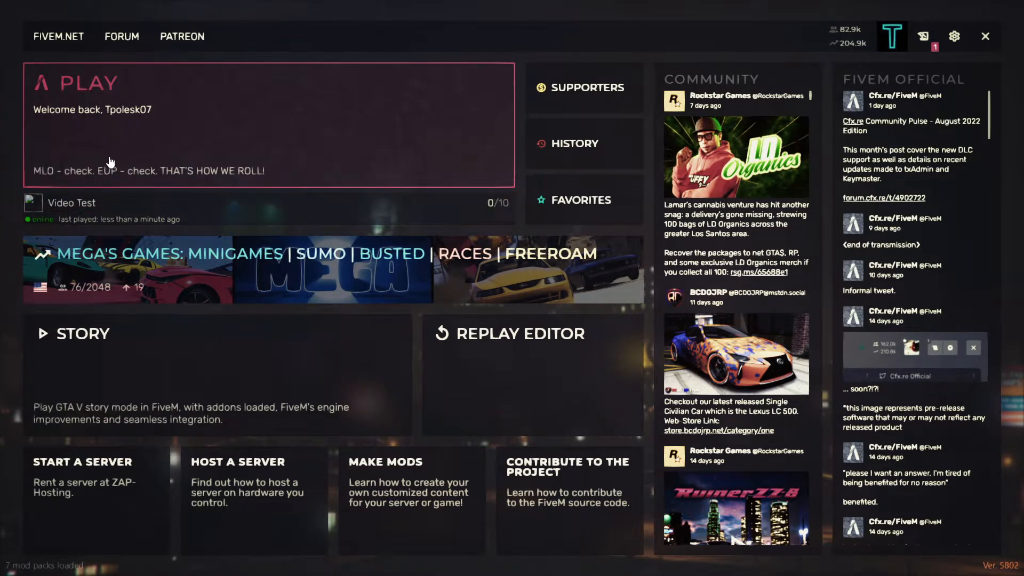
left_click(130, 108)
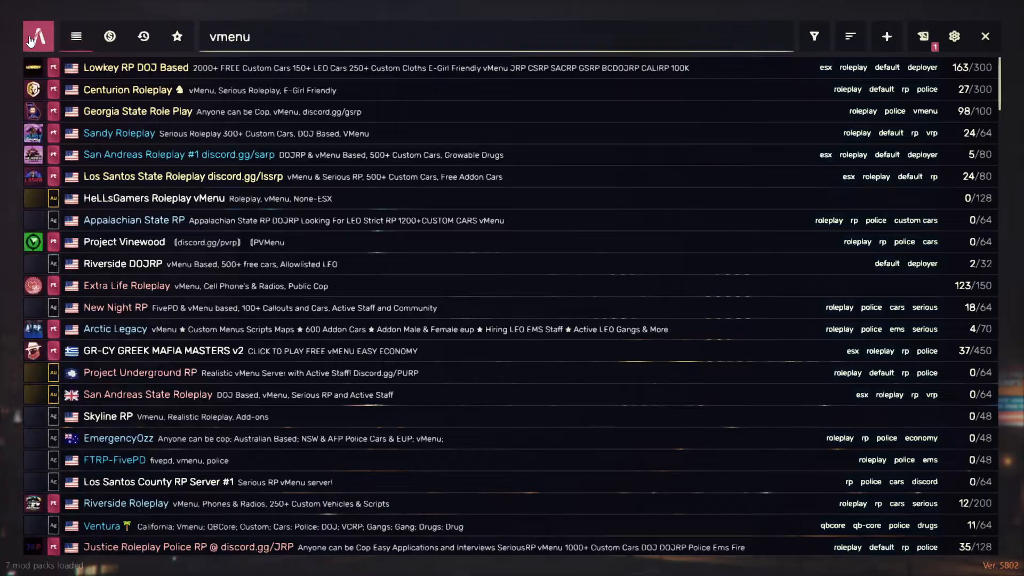
left_click(36, 38)
left_click(116, 93)
double_click(259, 39)
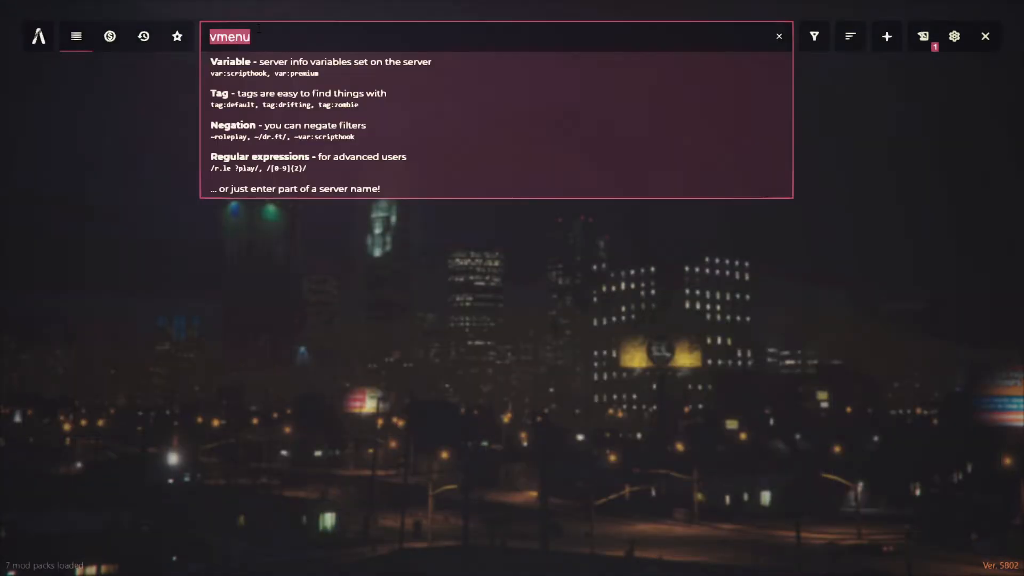
type("Video Test")
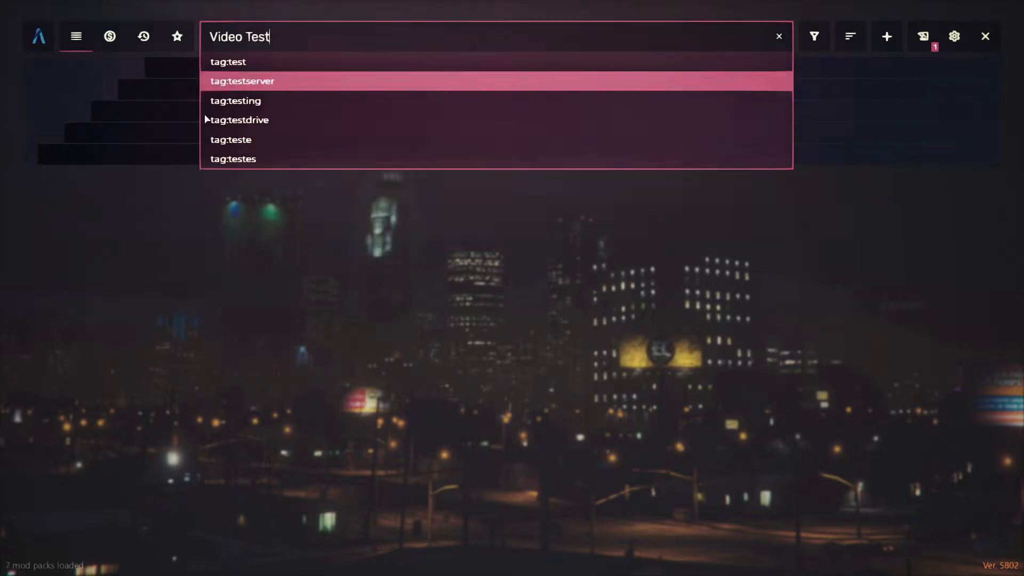
left_click(193, 296)
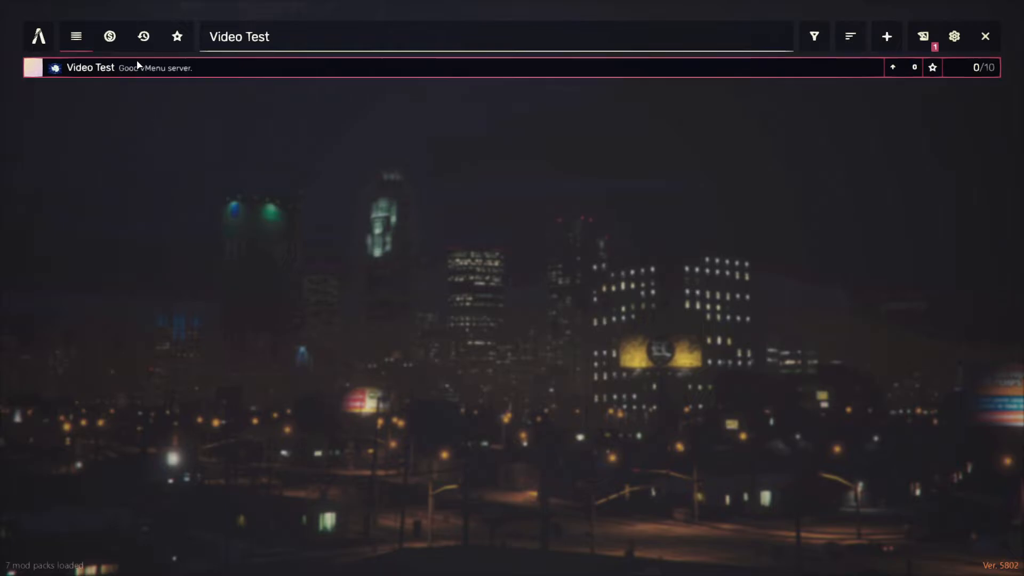
left_click(82, 69)
left_click(71, 42)
double_click(103, 69)
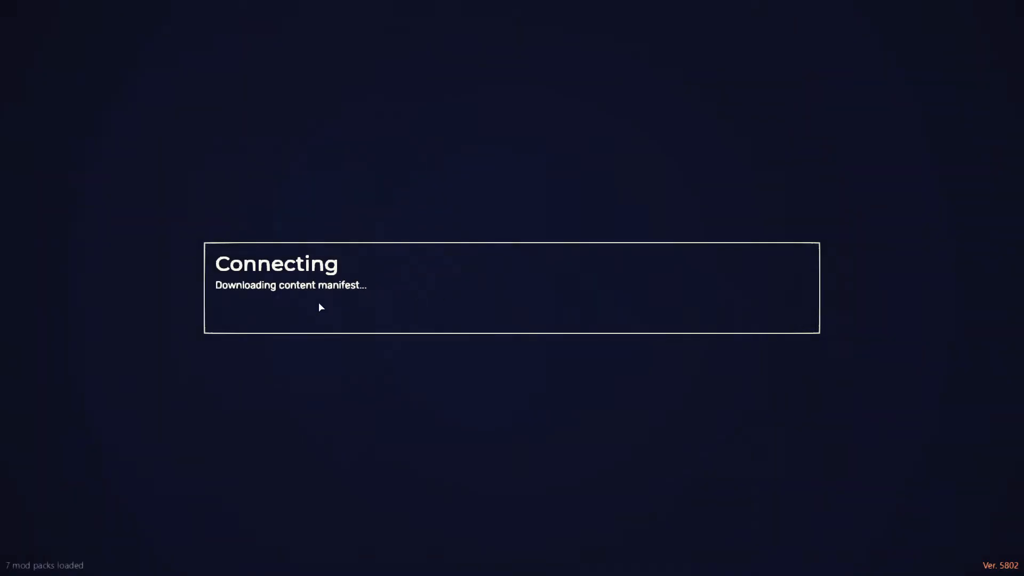
- Connect to 154.16.200.130:27029 from the FiveM console
key("F8")
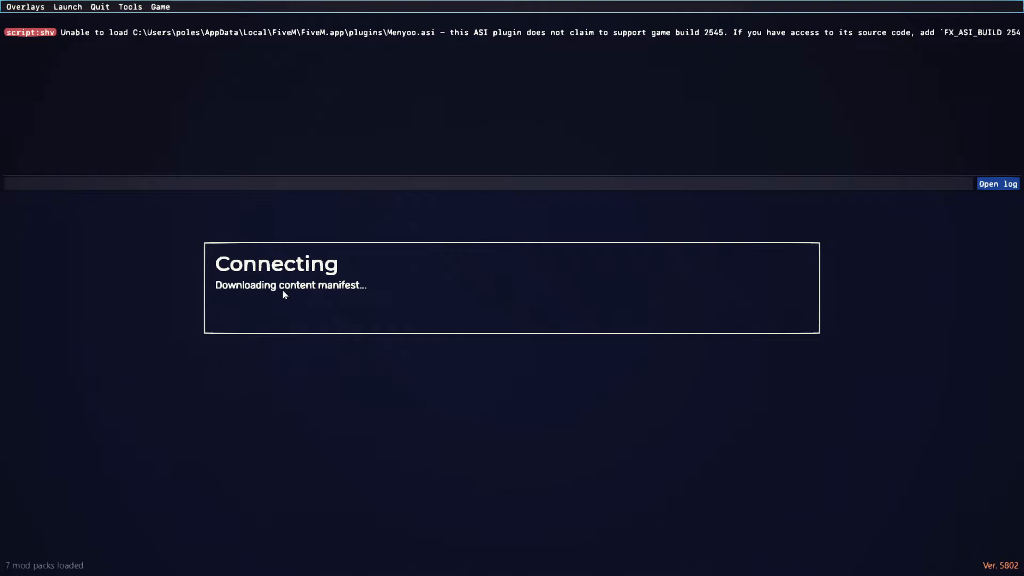
key("F8")
key("F8")
type("connect 154.16.200.130:27029")
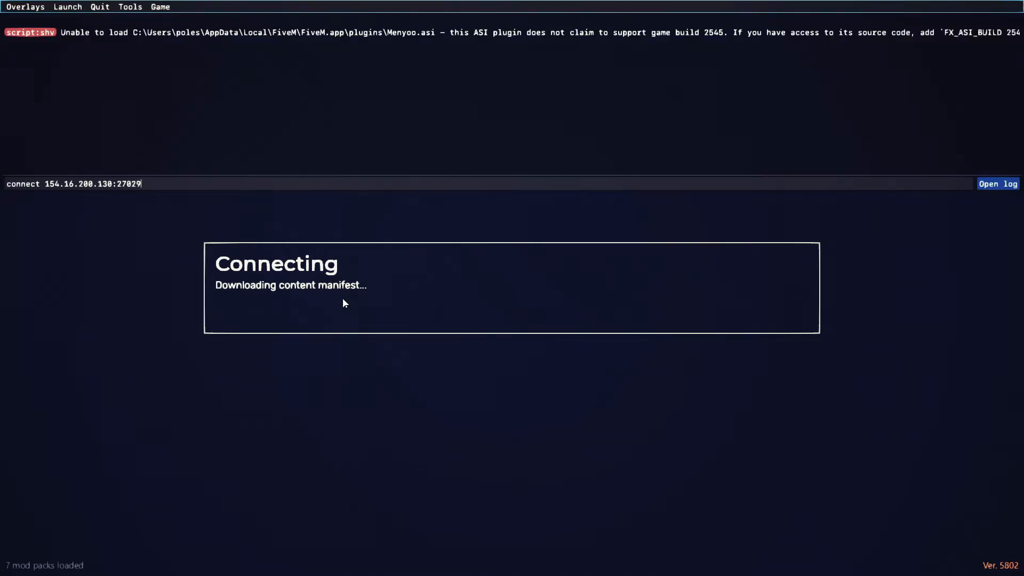
key("Return")
key("F8")
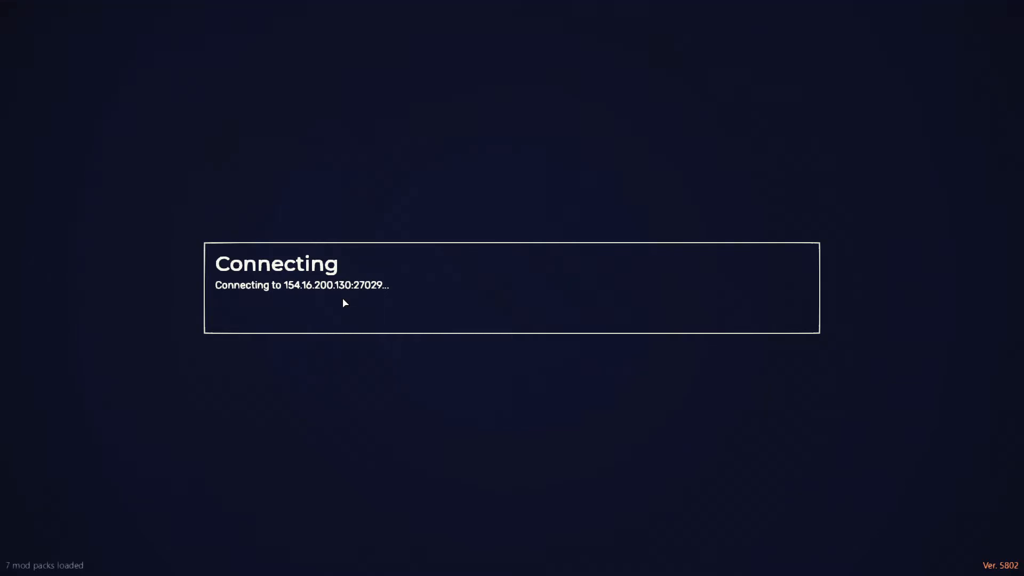
- Quit FiveM by entering quit in its console
key("F8")
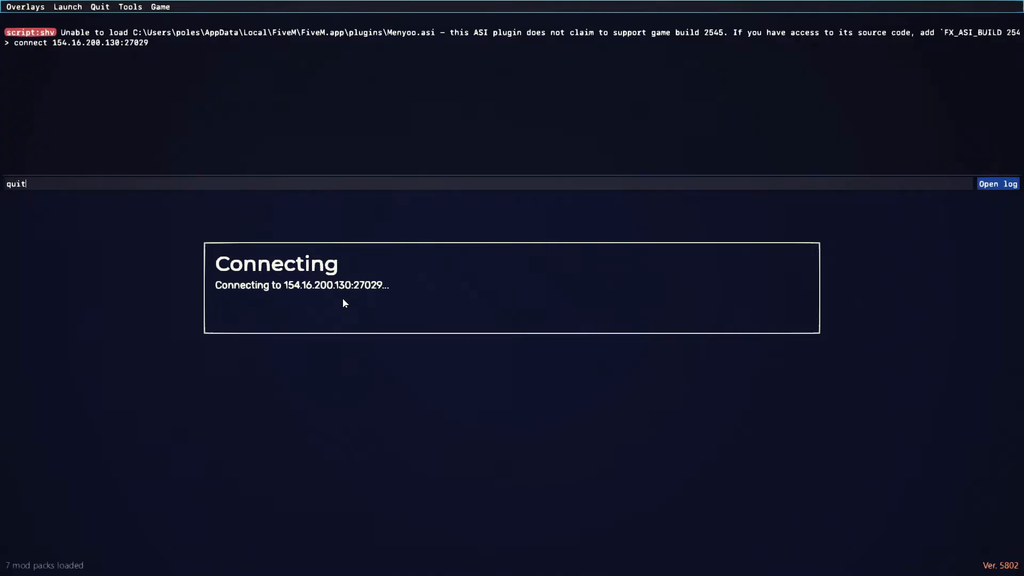
type("quit")
key("Return")
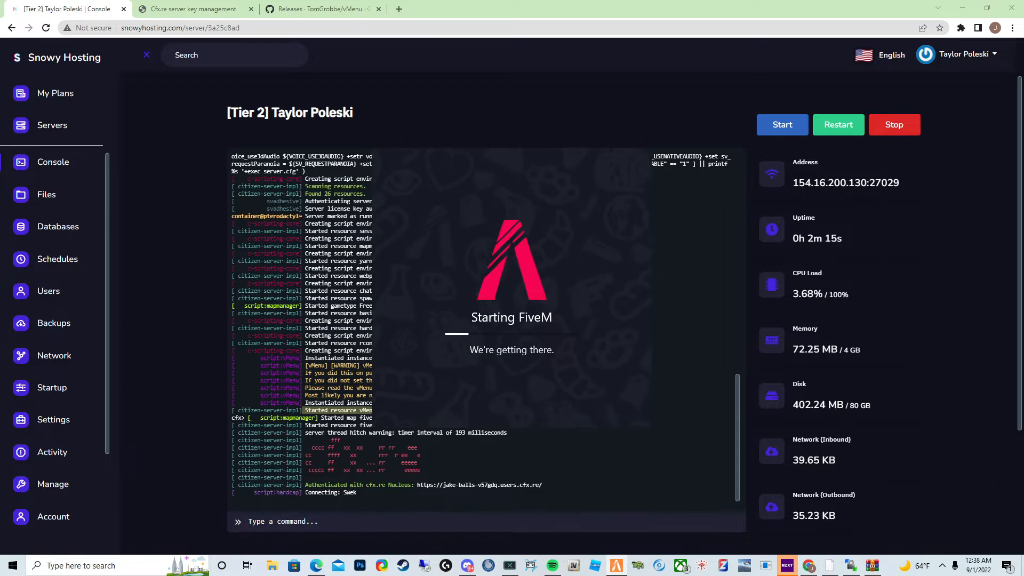
- Check the latest connection lines in the server console, then switch back to FiveM
left_click_drag(363, 493, 239, 493)
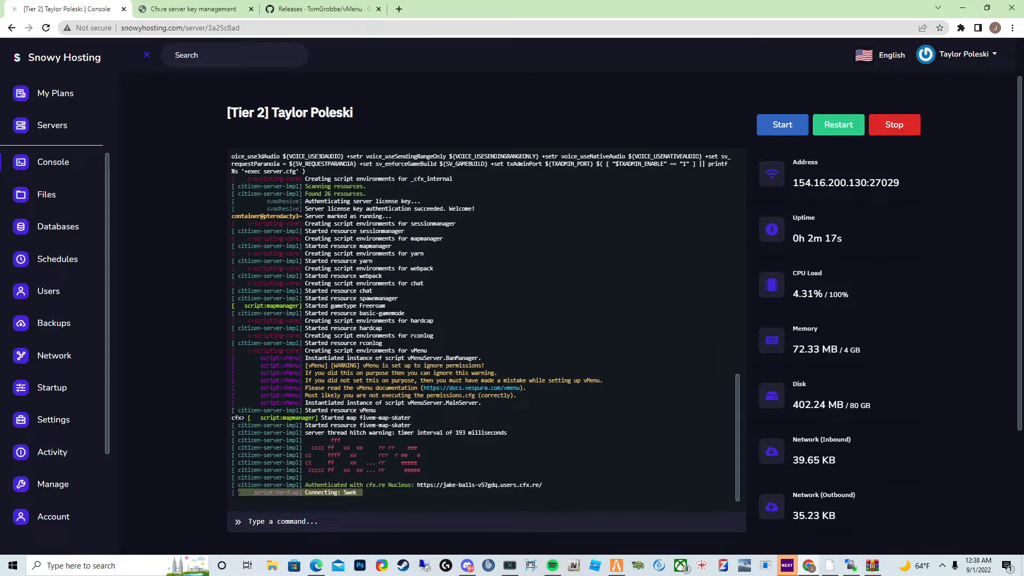
left_click(238, 498)
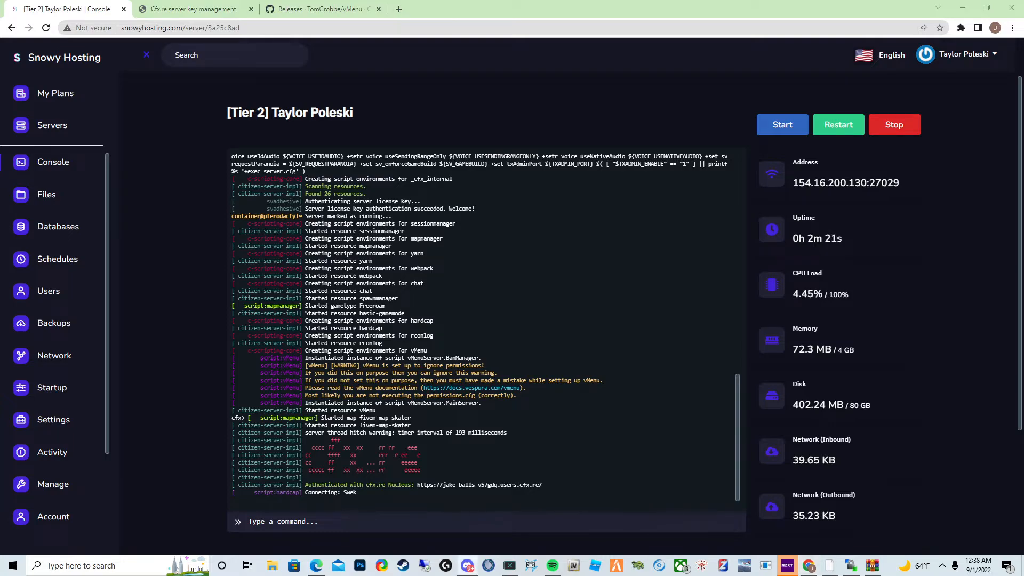
left_click(616, 565)
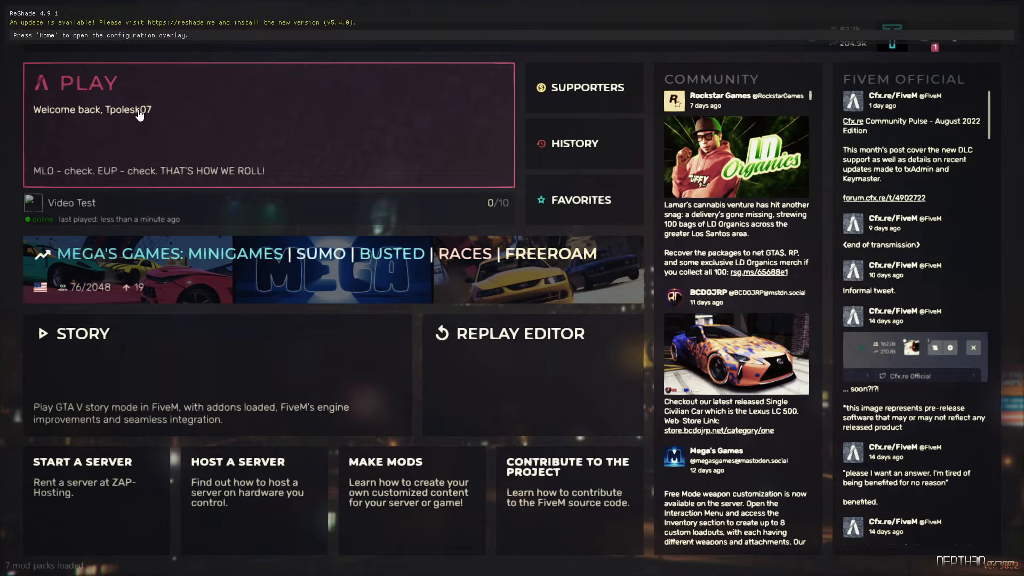
- Open the Video Test server's details from FiveM's play panel and select its cfx.re join link
left_click(183, 124)
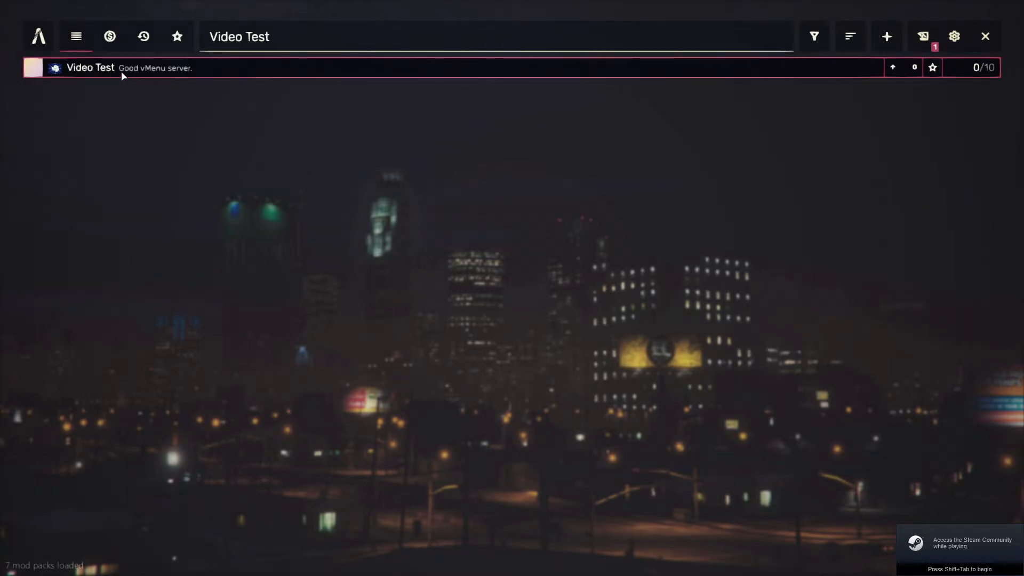
left_click(211, 69)
left_click(234, 123)
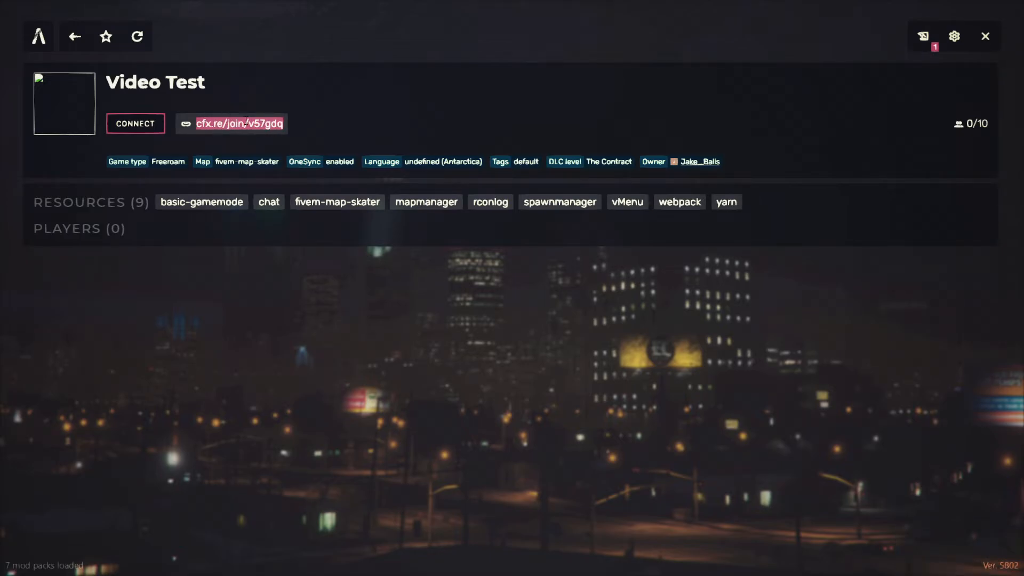
- Paste the server address 154.16.200.130:27029 into a browser tab to open its cfx.re join page, then close that tab
key("alt+Tab")
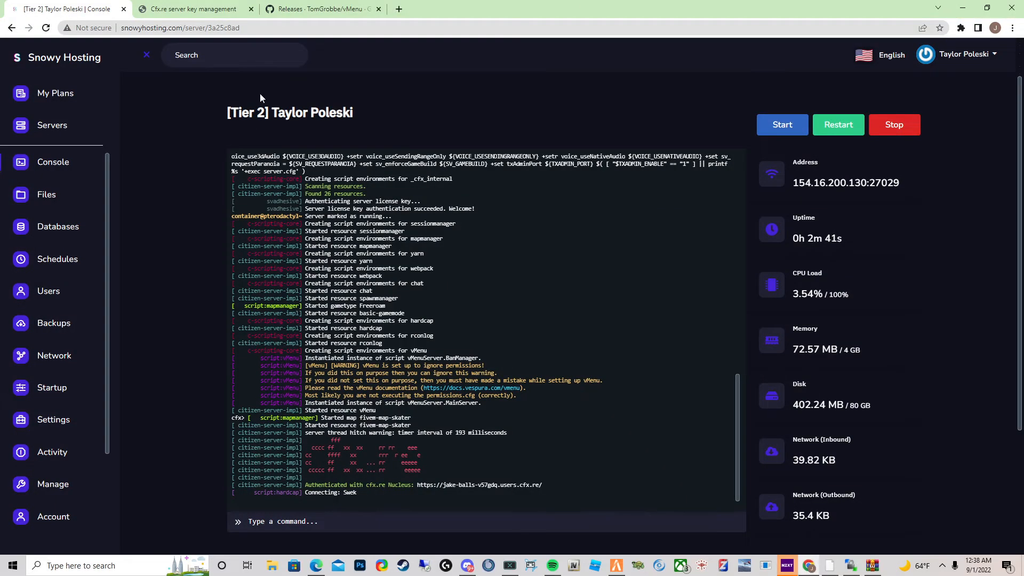
left_click(829, 182)
left_click(319, 9)
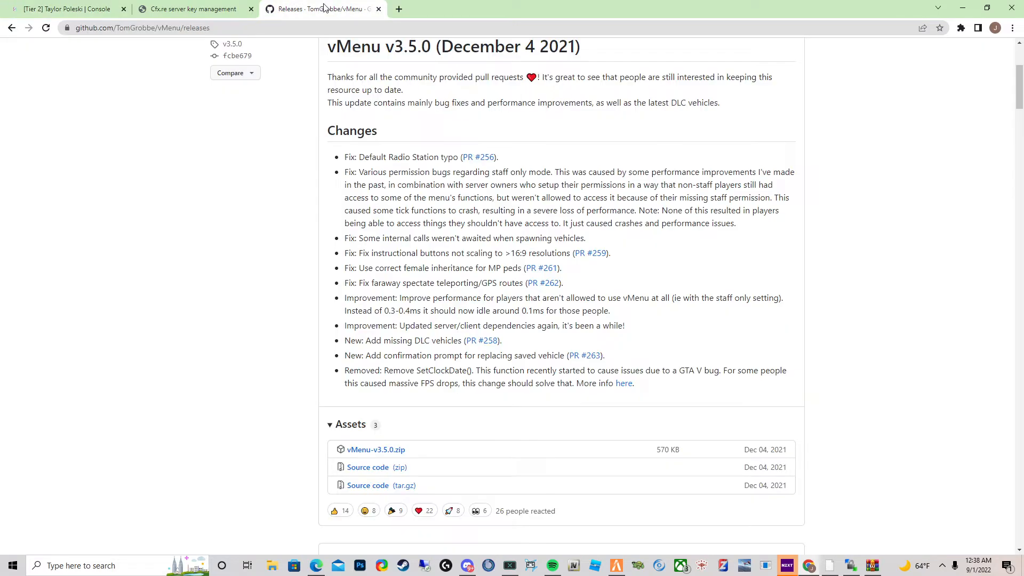
left_click(315, 27)
type("154.16.200.130:27029")
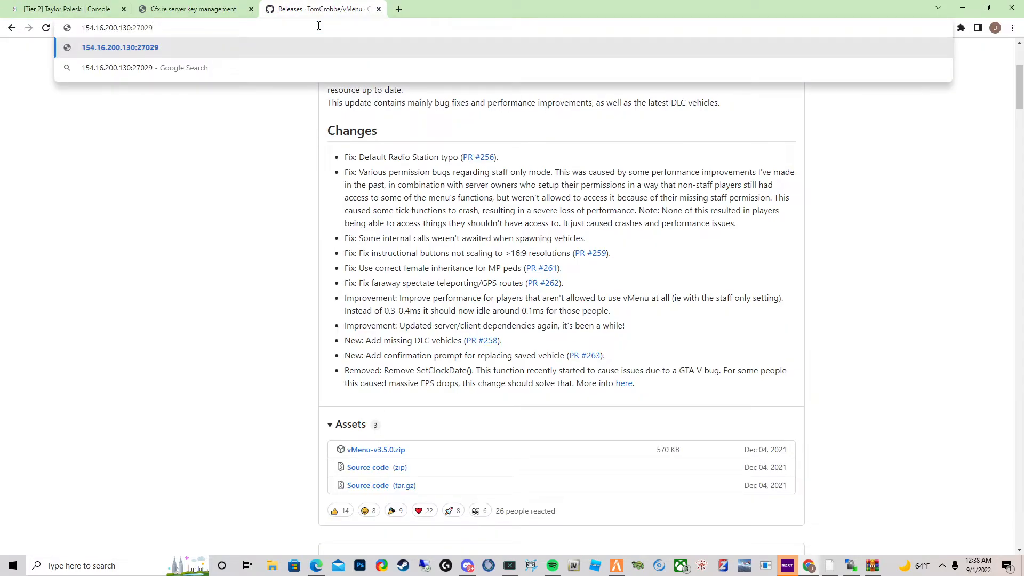
key("Return")
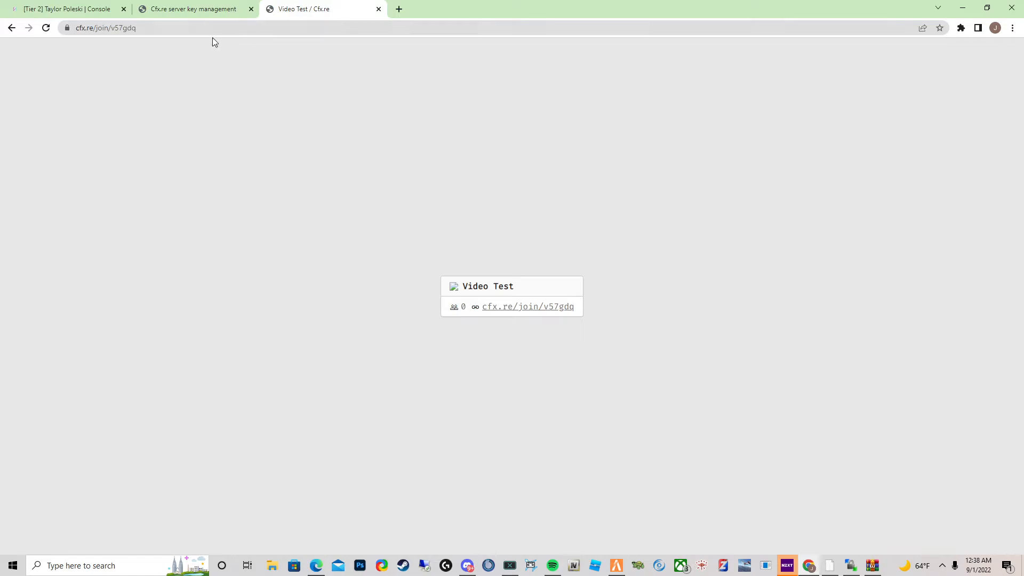
left_click(127, 28)
left_click(378, 9)
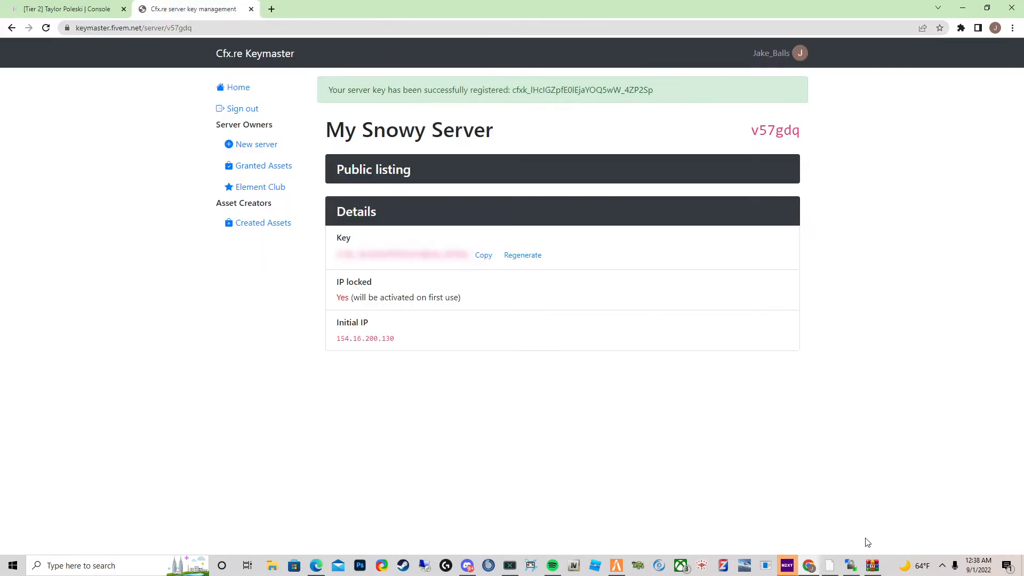
left_click(616, 565)
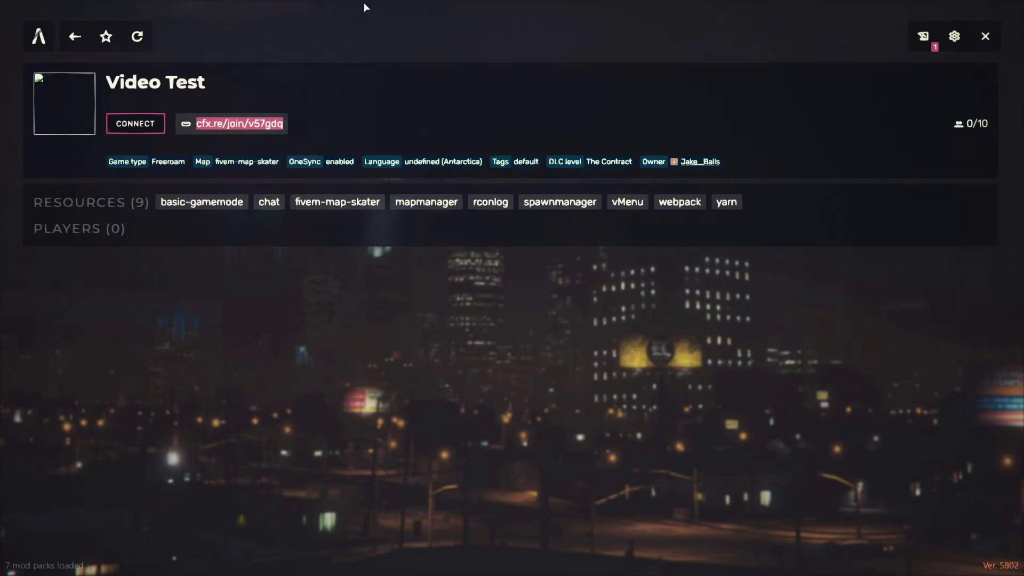
key("F8")
type("c")
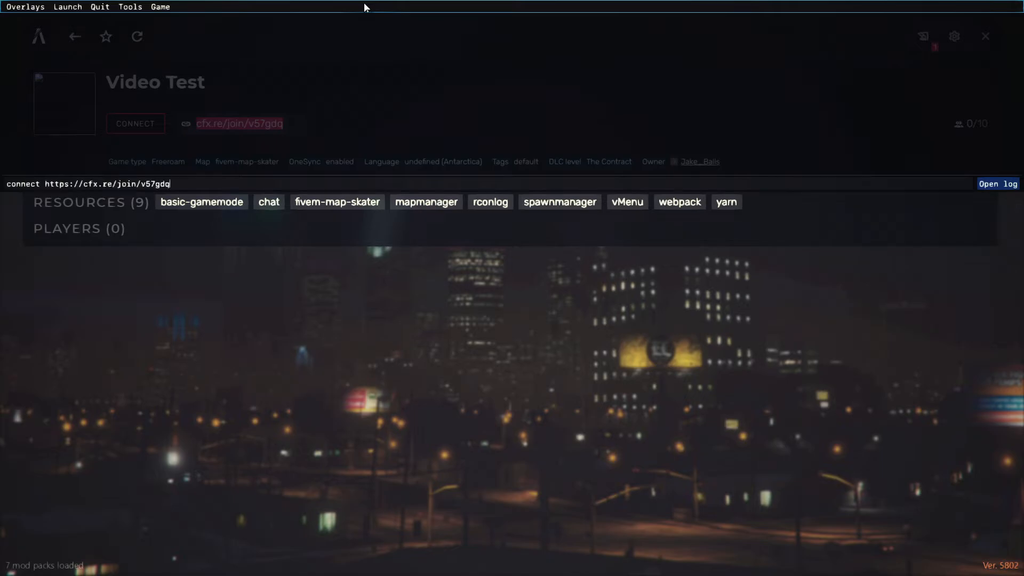
key("Return")
key("F8")
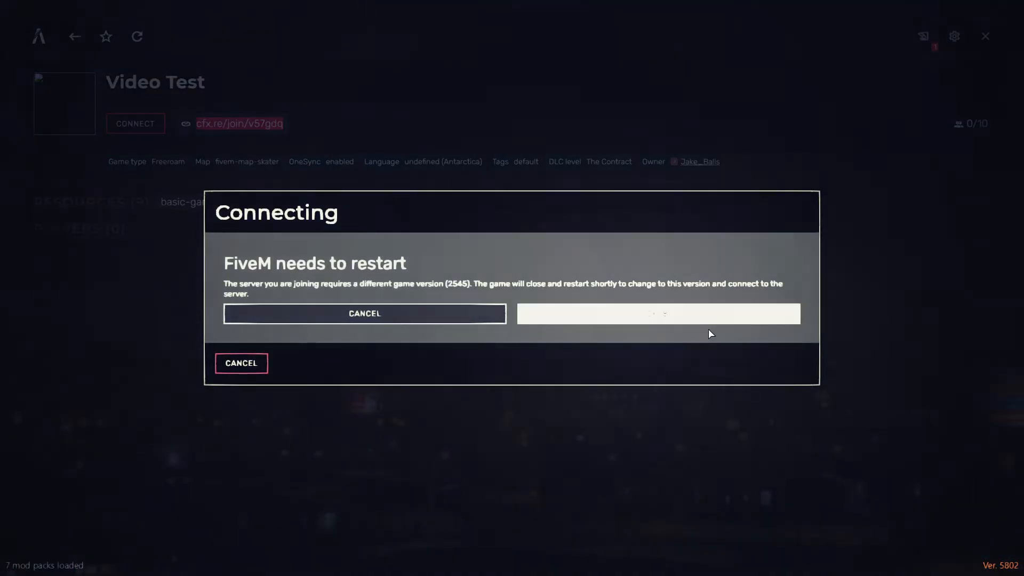
left_click(692, 317)
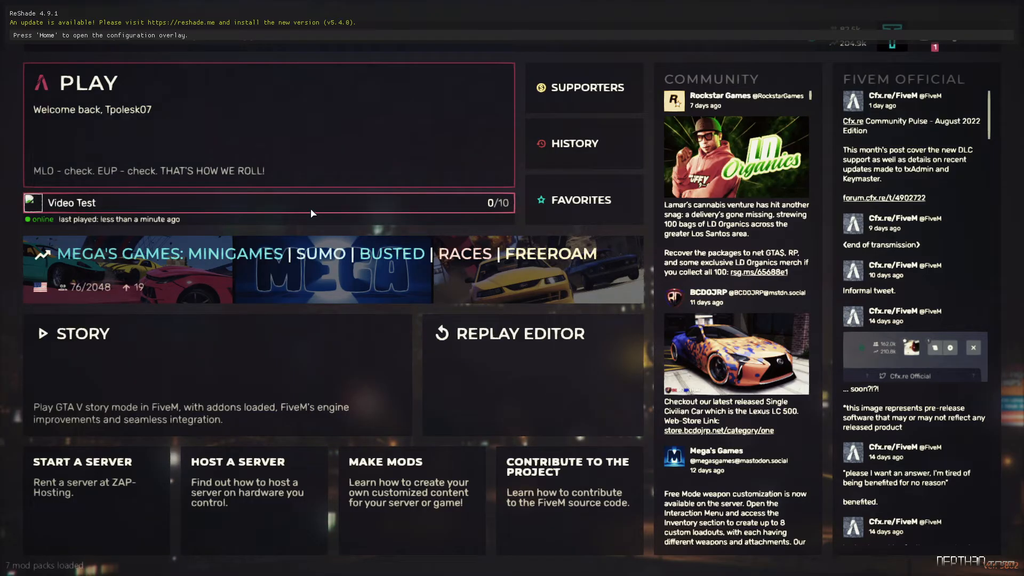
left_click(311, 209)
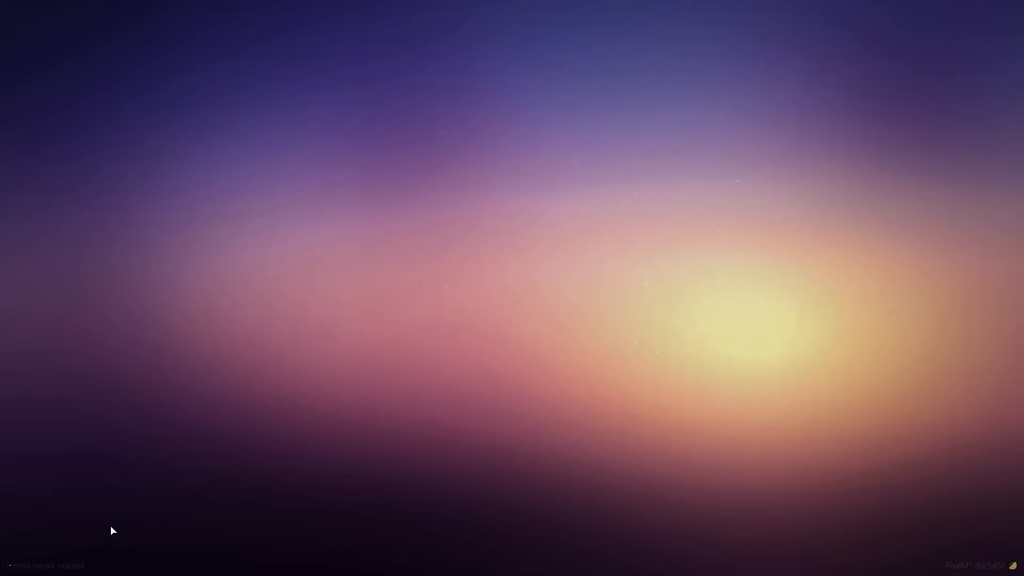
- Switch to the hosting panel and review the server console's connection messages
key("alt+Tab")
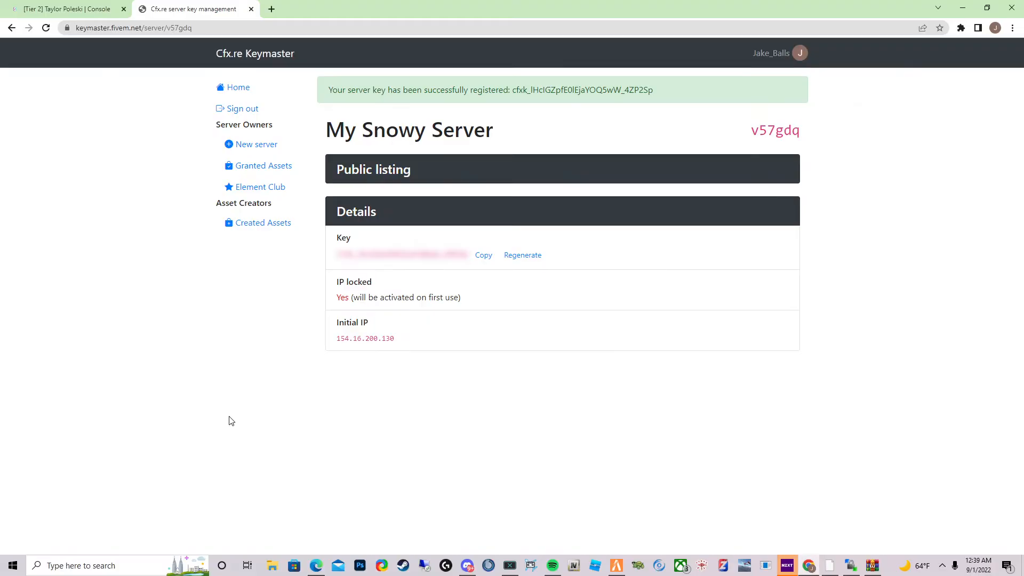
left_click(71, 7)
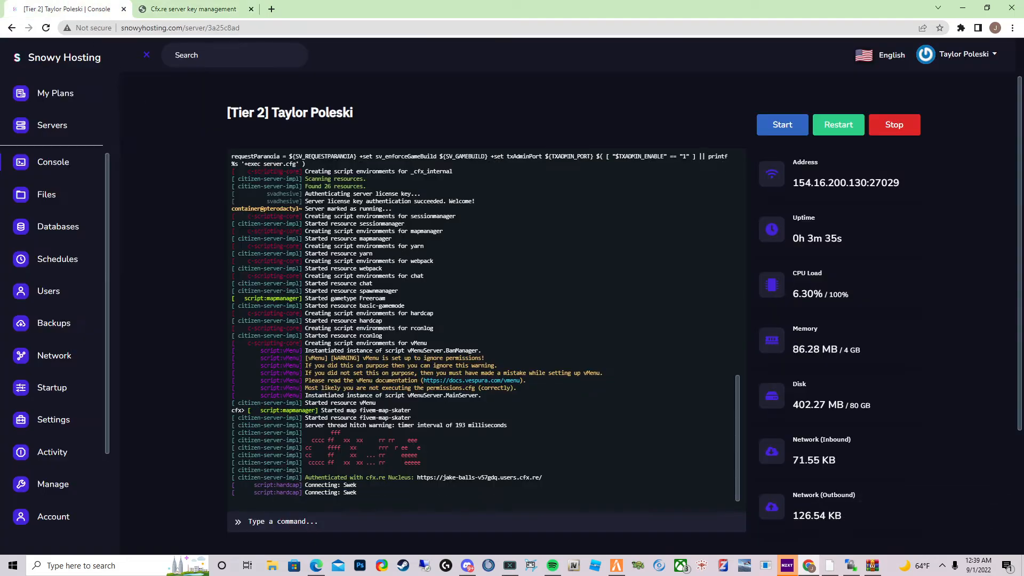
scroll(385, 502, "down", 3)
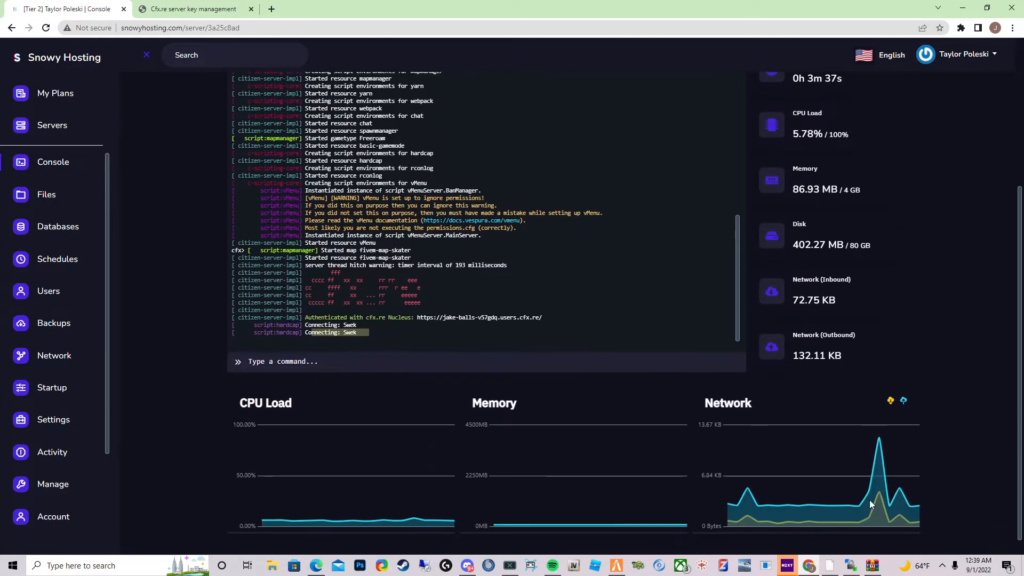
scroll(737, 479, "up", 2)
left_click(390, 413)
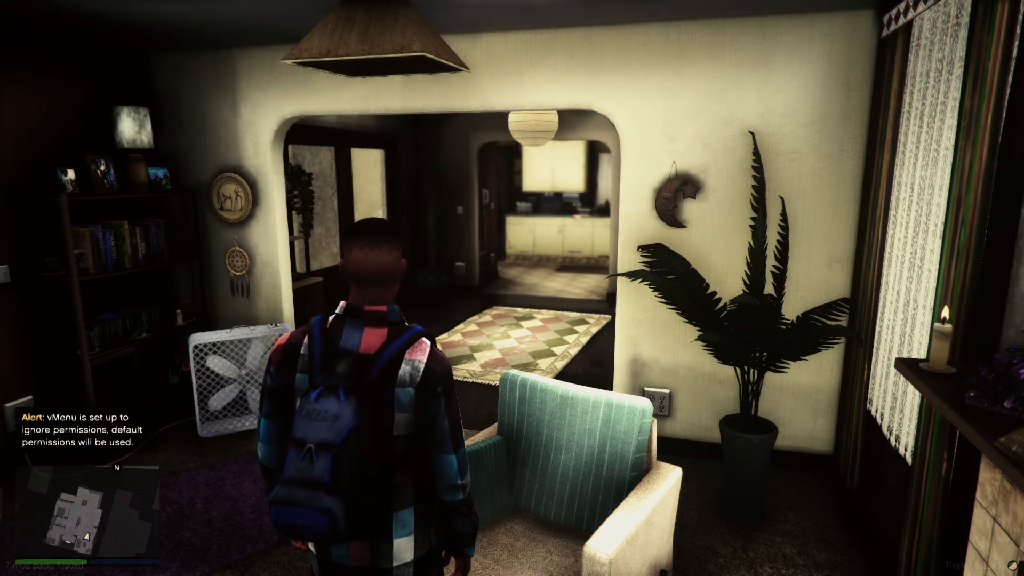
- Open vMenu in game and browse its Online Players list
key("m")
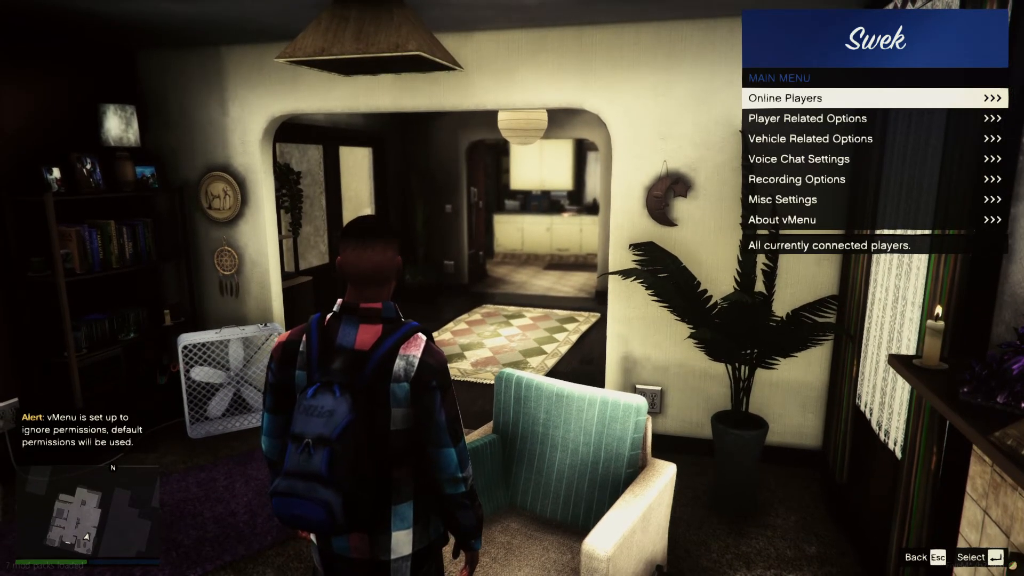
key("Return")
key("Return")
key("Escape")
key("Escape")
- Spawn several male peds, including a_m_m_beach_02, from vMenu's Player Appearance spawn list
key("Down")
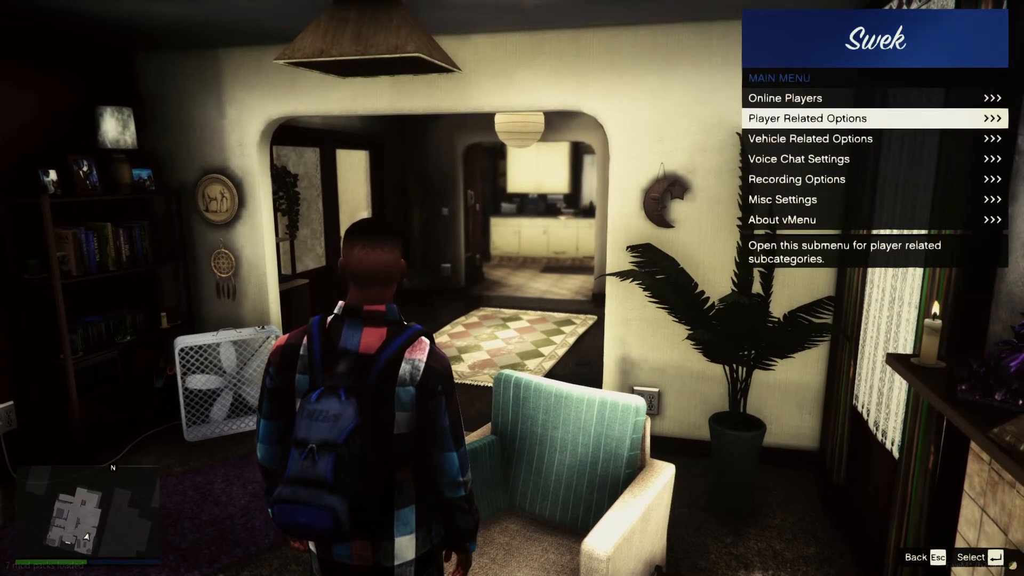
key("Return")
key("Down")
key("Down")
key("Up")
key("Return")
key("Down")
key("Down")
key("Down")
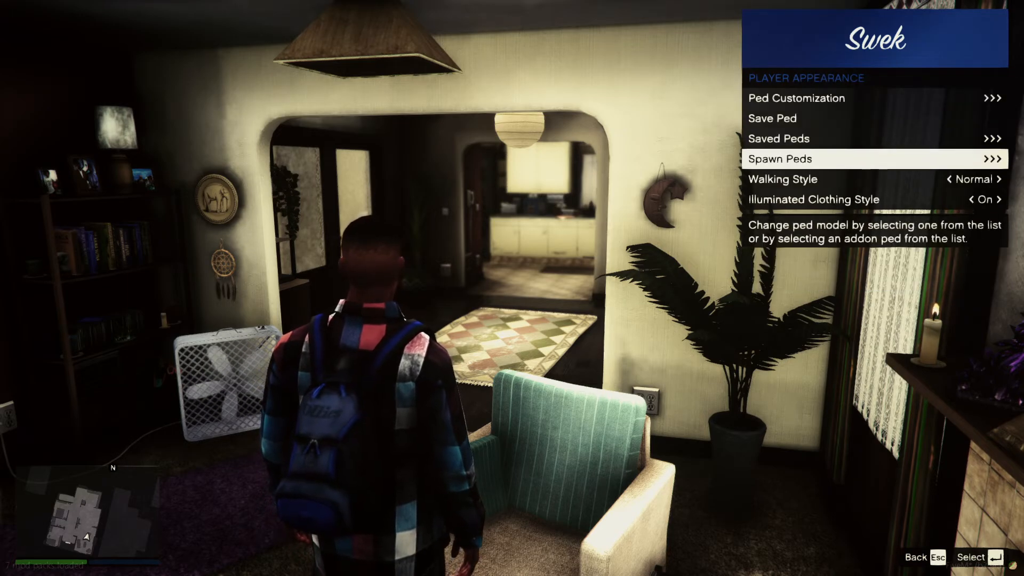
key("Return")
key("Down")
key("Down")
key("Down")
key("Down")
key("Return")
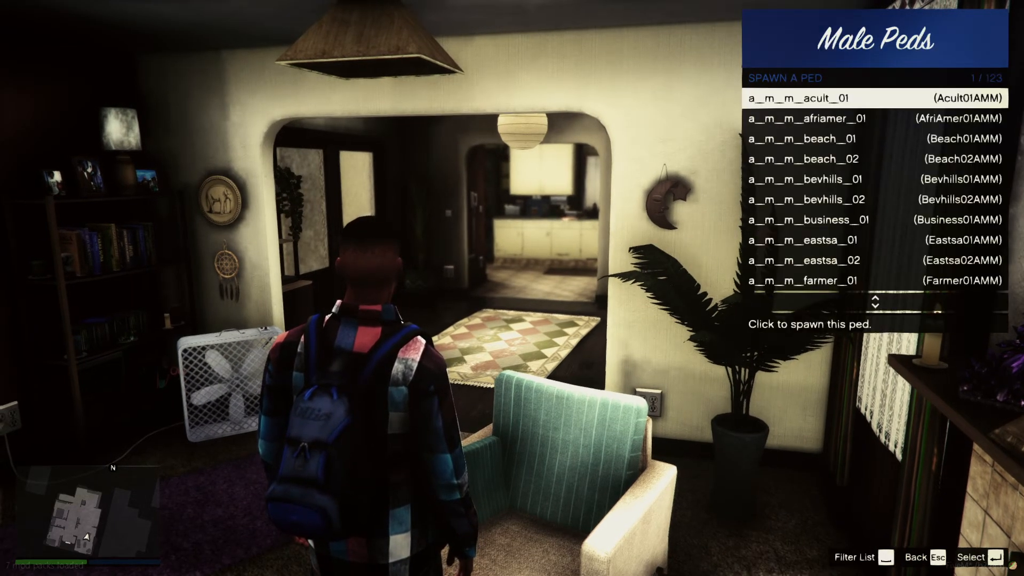
key("Return")
key("Down")
key("Down")
key("Return")
key("Down")
key("Return")
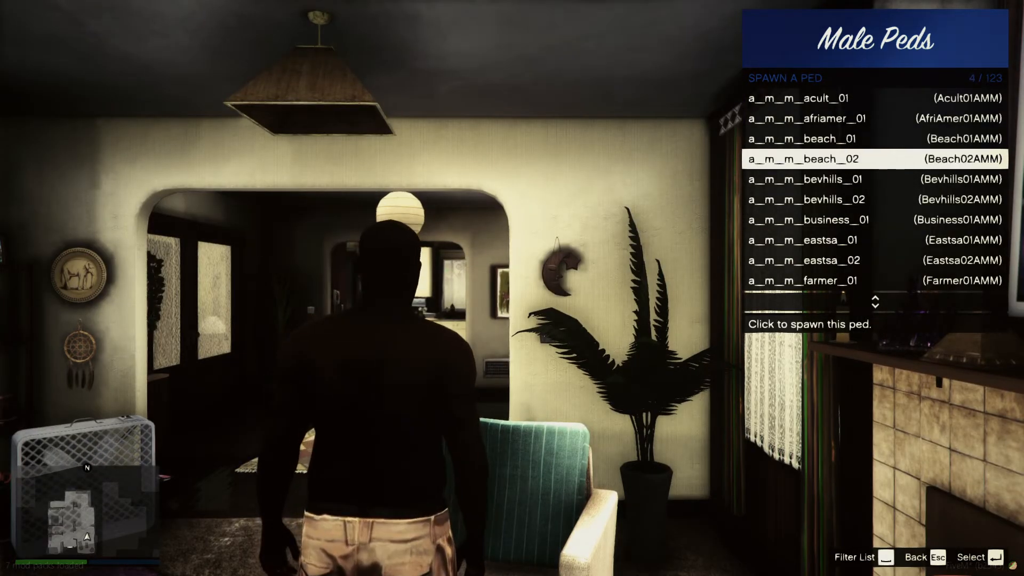
key("Down")
key("Return")
key("Escape")
key("Escape")
key("Escape")
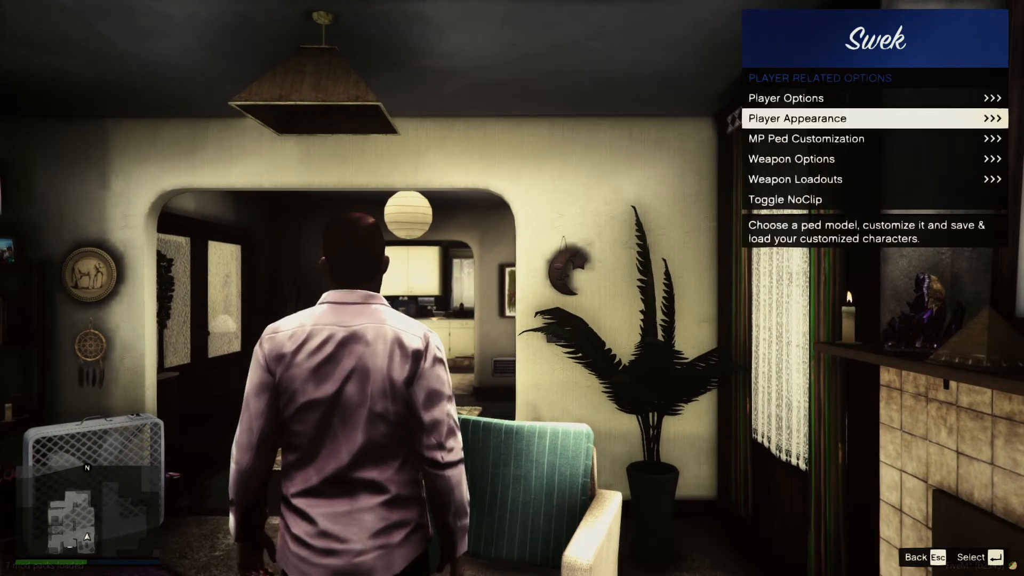
- Create a new multiplayer character through MP Ped Customization and leave the character editor
key("Down")
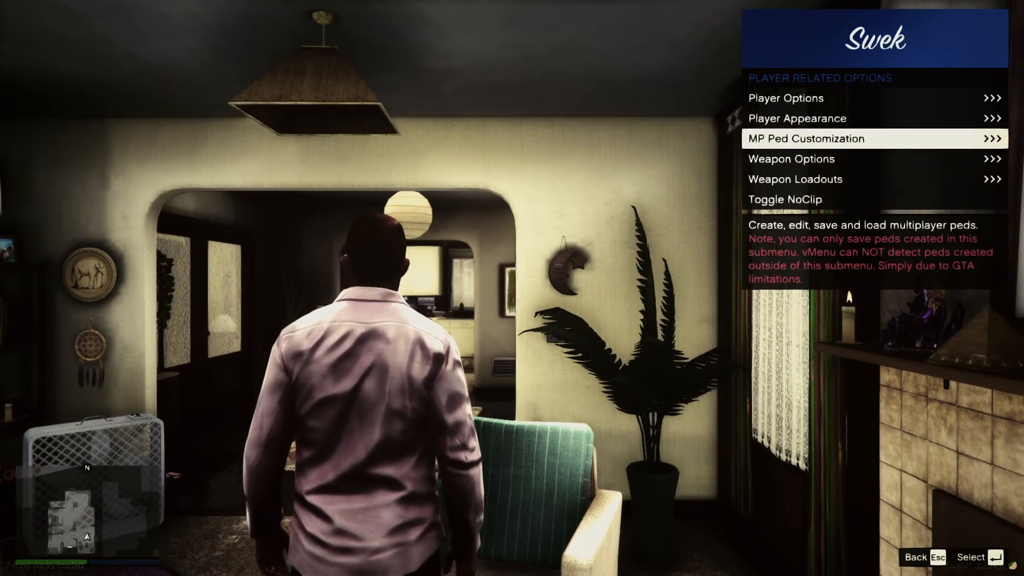
key("Return")
key("Return")
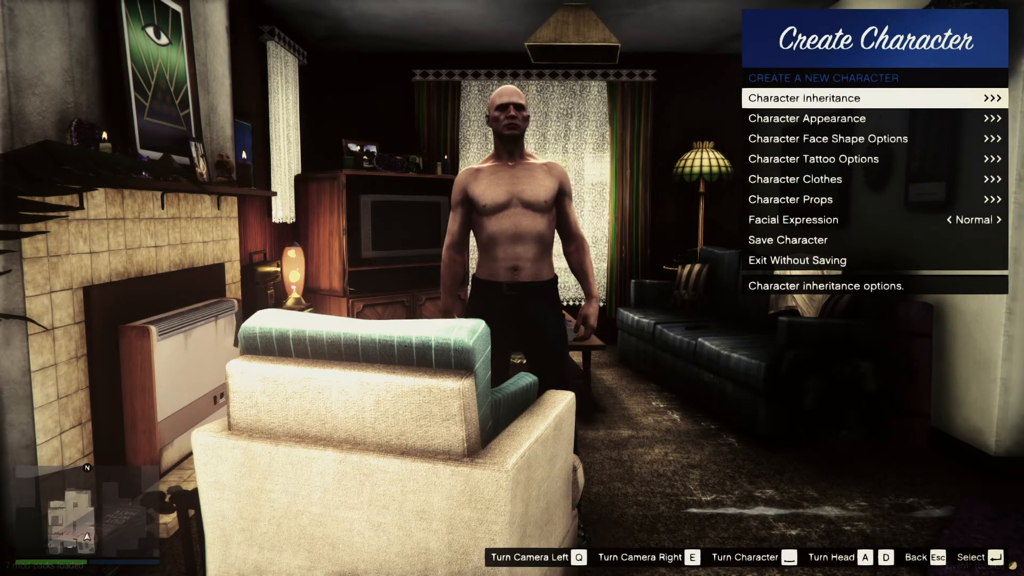
key("Up")
key("Return")
key("Return")
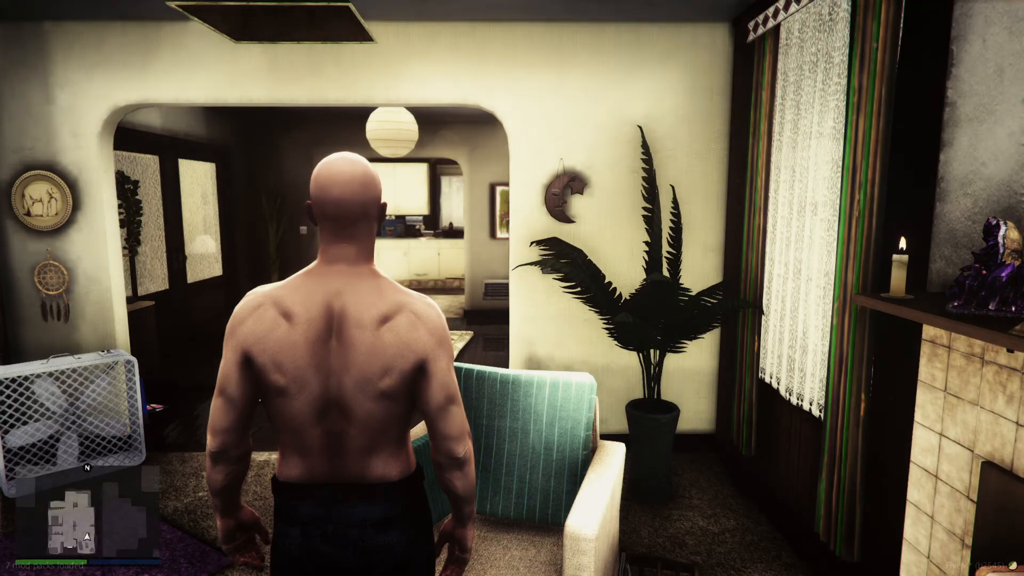
key("Escape")
key("Escape")
- Open the Coupes category in vMenu's Vehicle Spawner and walk the character forward
key("Down")
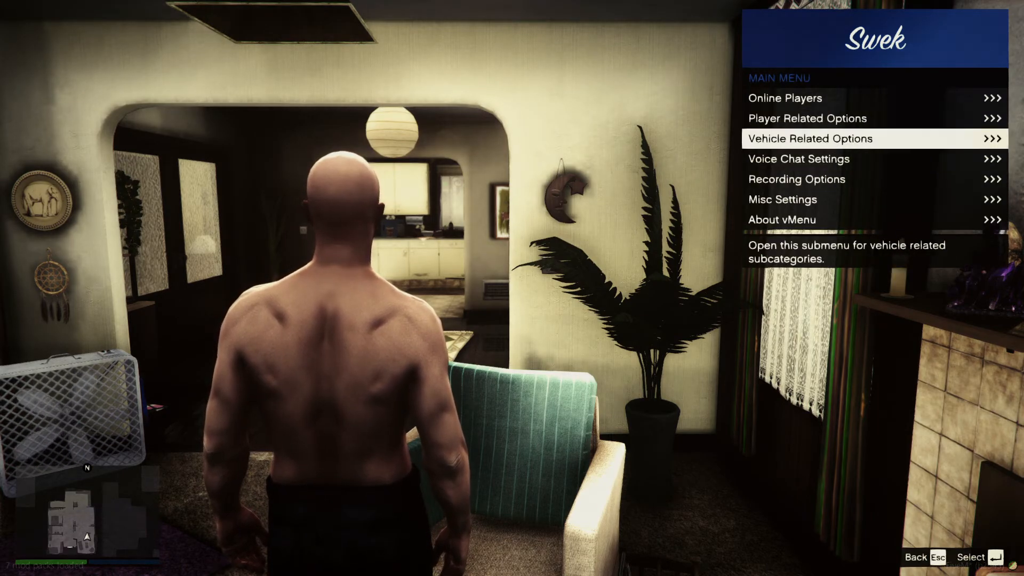
key("Down")
key("n")
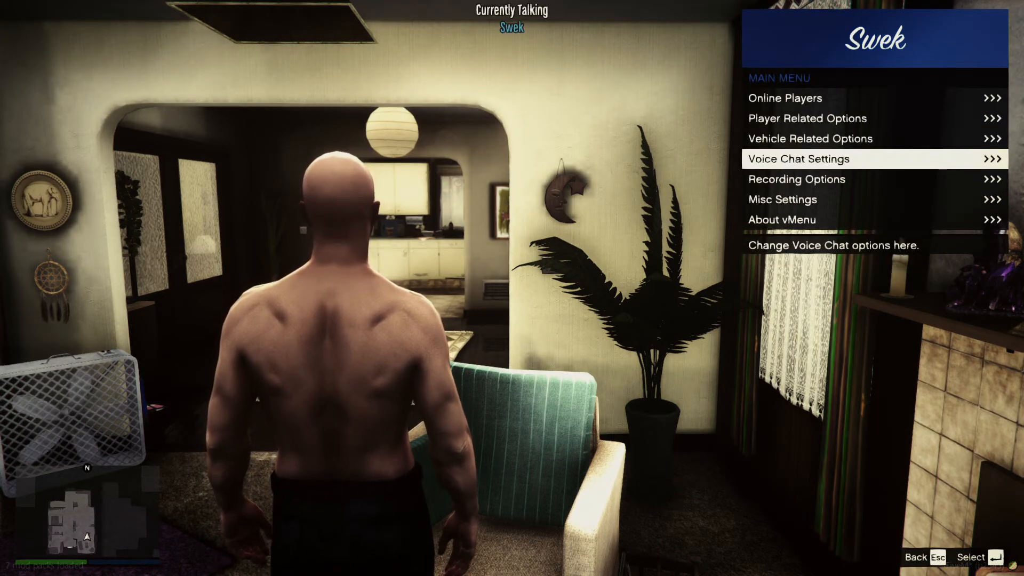
key("Up")
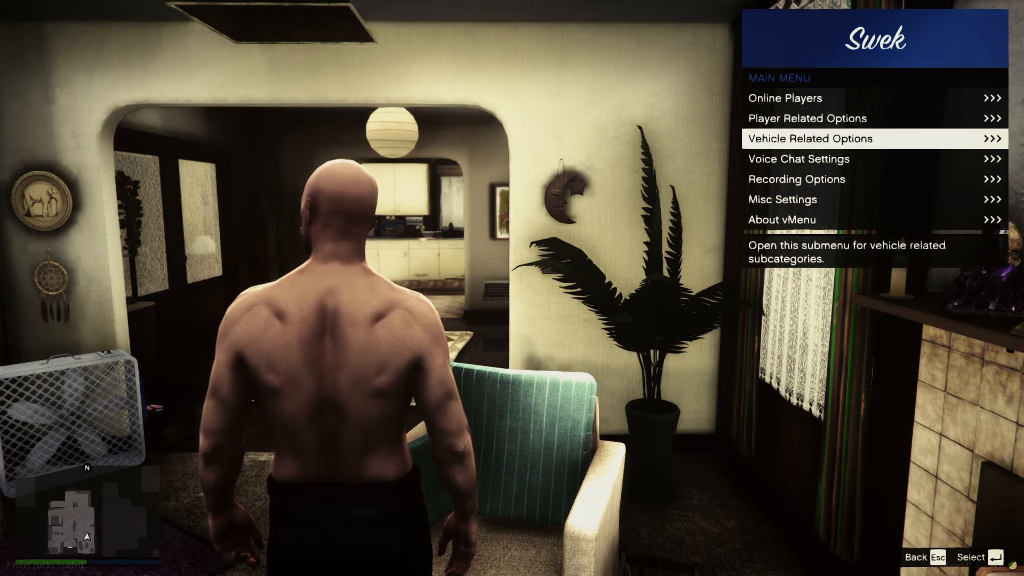
key("Return")
key("Down")
key("Return")
key("Down")
key("Down")
key("Down")
key("Down")
key("Down")
key("Down")
key("Down")
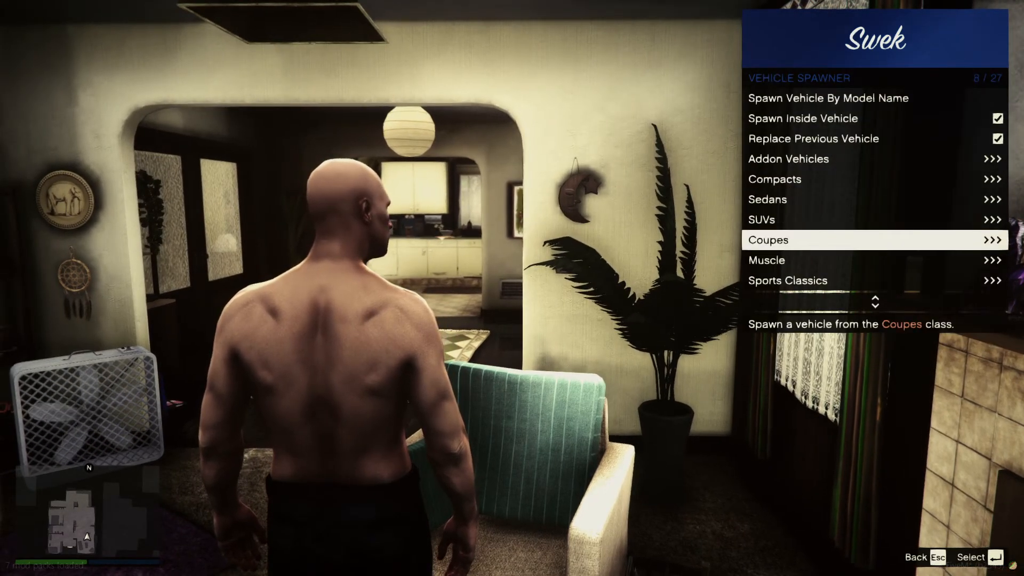
key("Return")
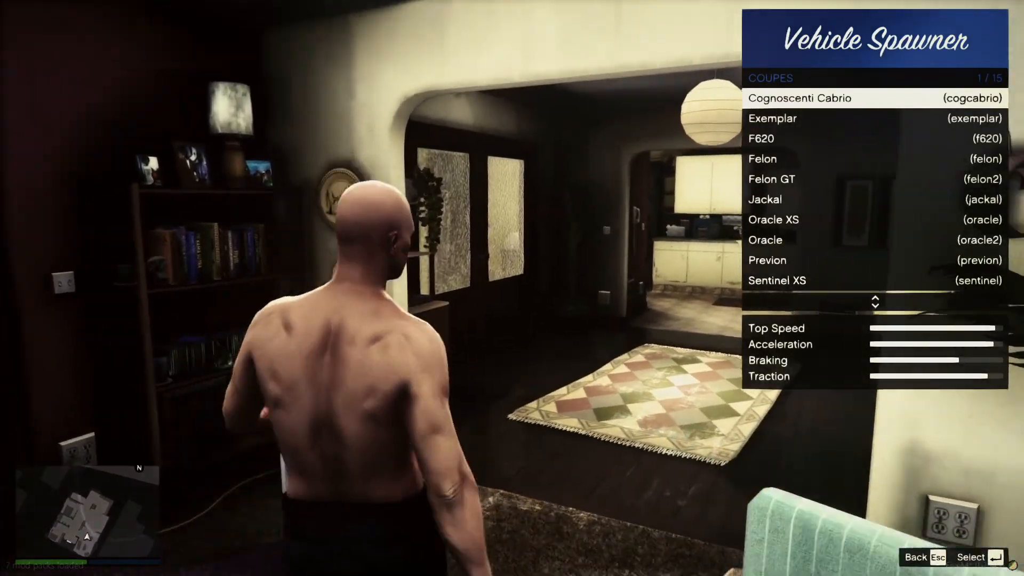
key("w")
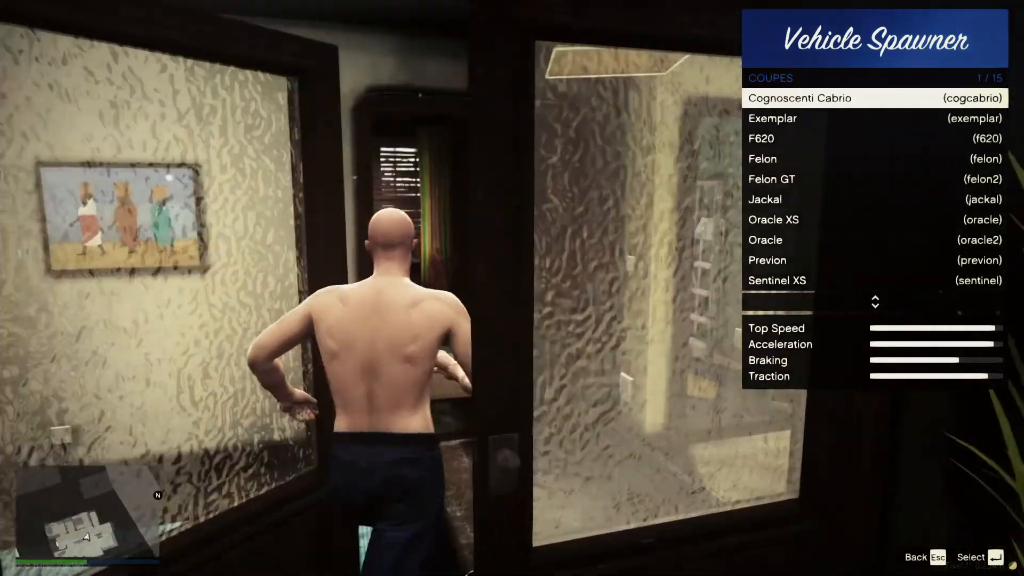
key("w")
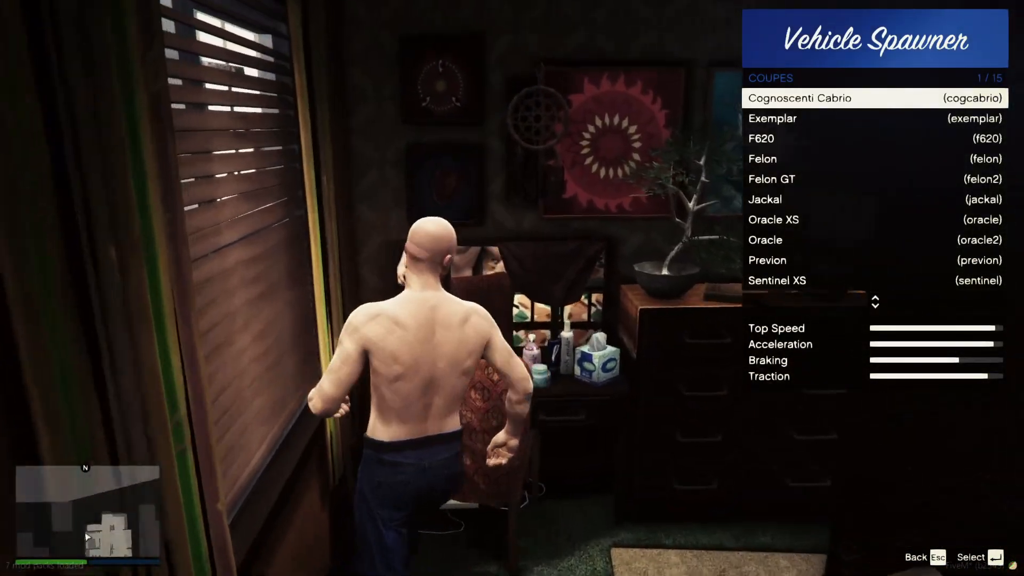
- Walk the character out of the house and onto the street
key("w")
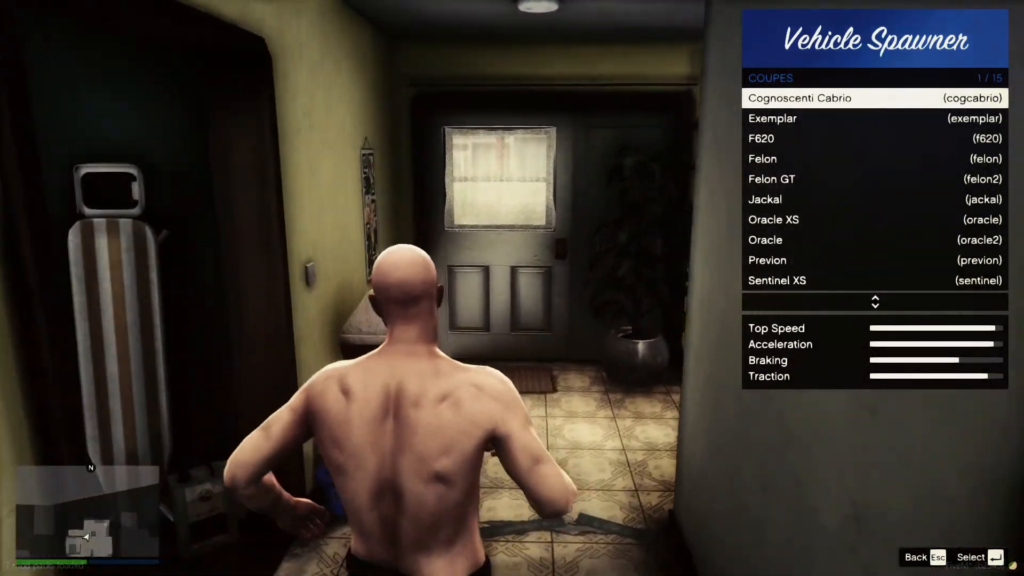
key("w")
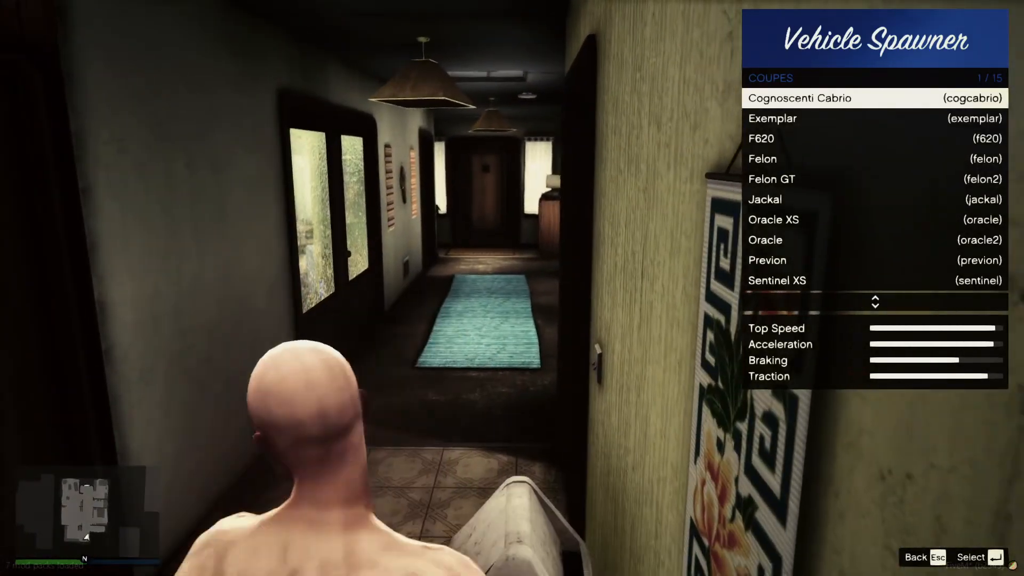
key("w")
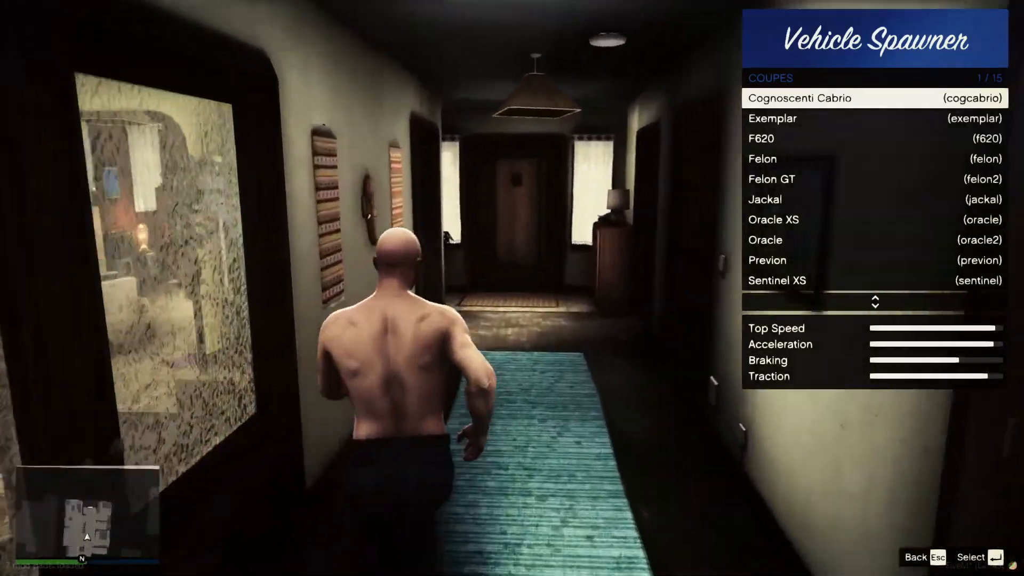
key("w")
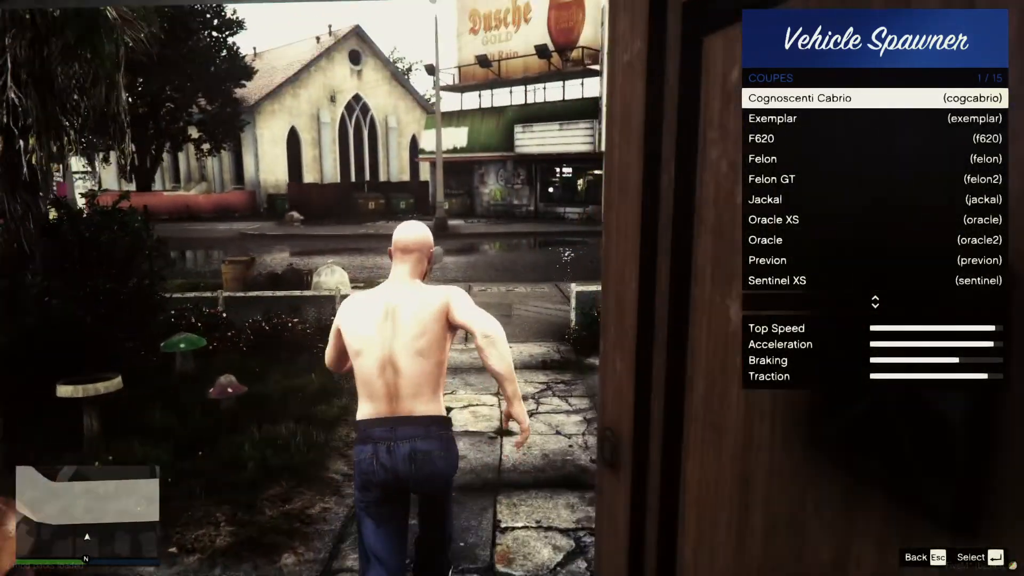
key("w")
- Spawn the saved Muscle vehicle "rager car" (Phoenix) from vMenu's Saved Vehicles, then close the menu
key("Escape")
key("Escape")
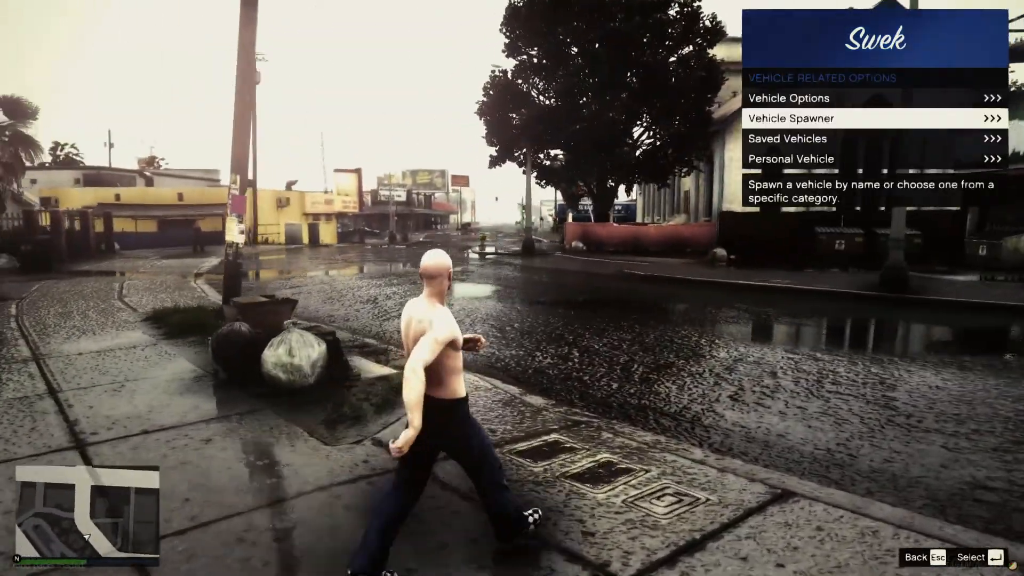
key("Down")
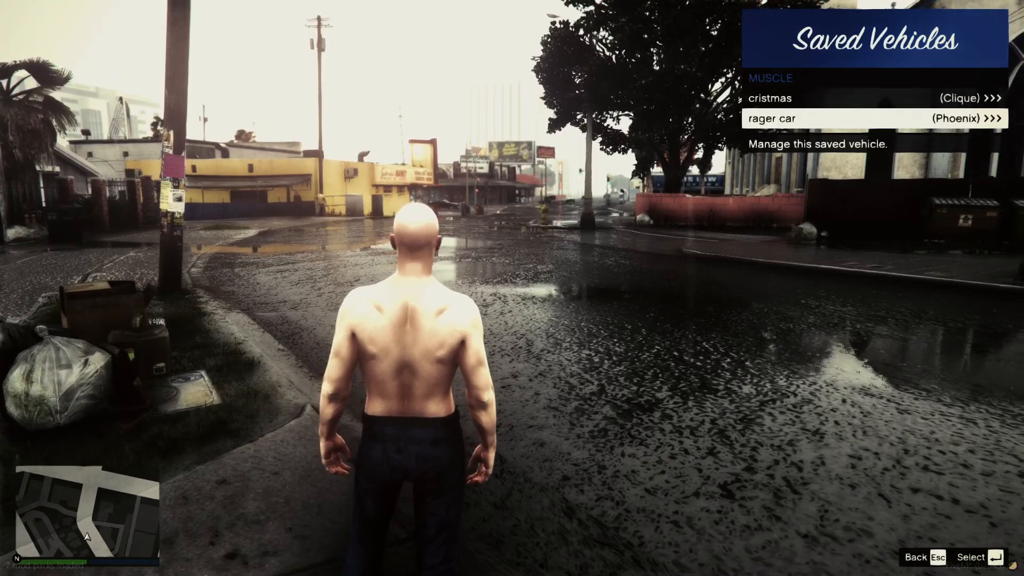
key("Return")
key("Return")
key("Escape")
key("w")
key("Escape")
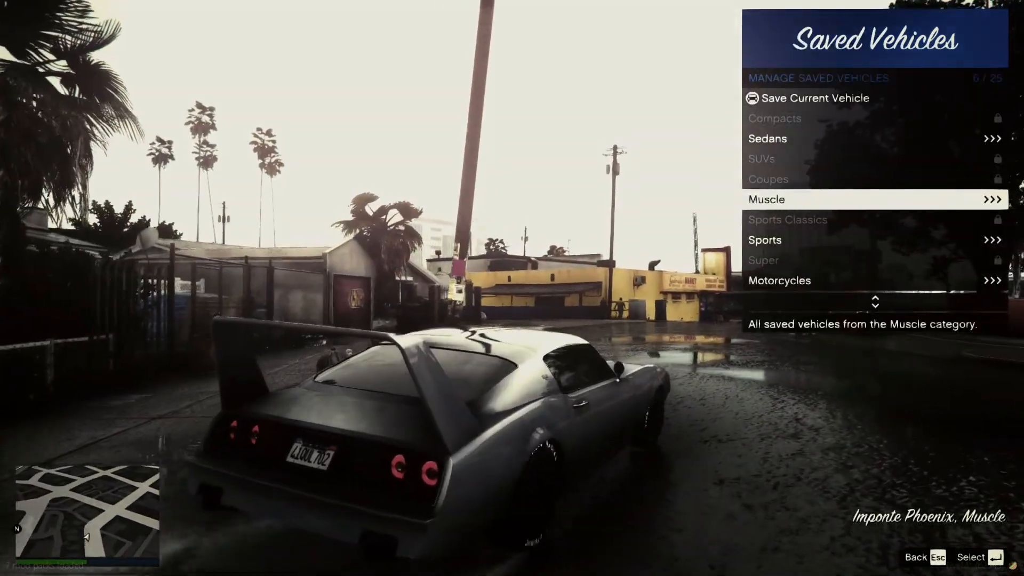
key("Escape")
key("Escape")
key("Escape")
- Drive the Phoenix forward along Strawberry Ave through the intersections
key("w")
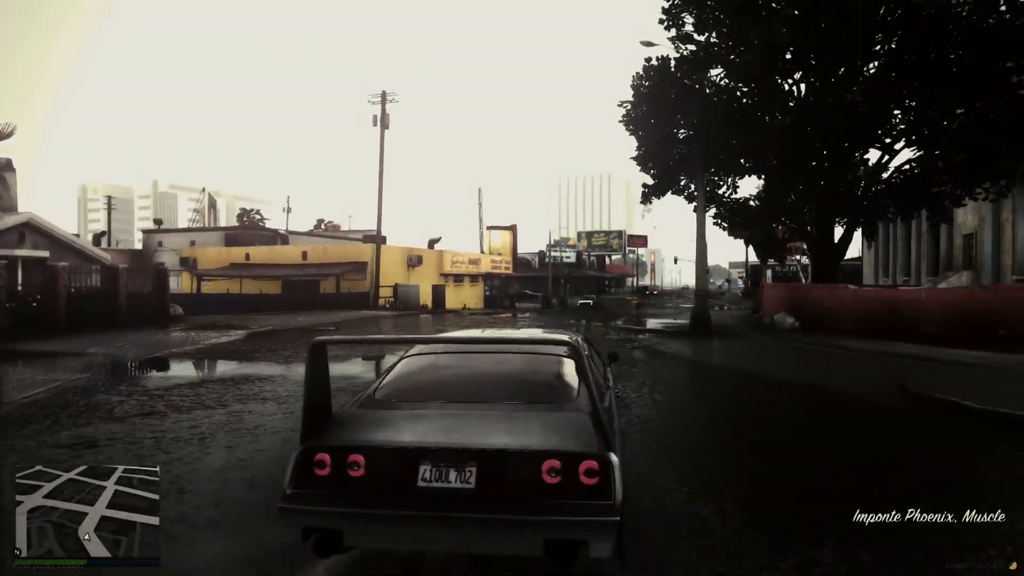
key("w")
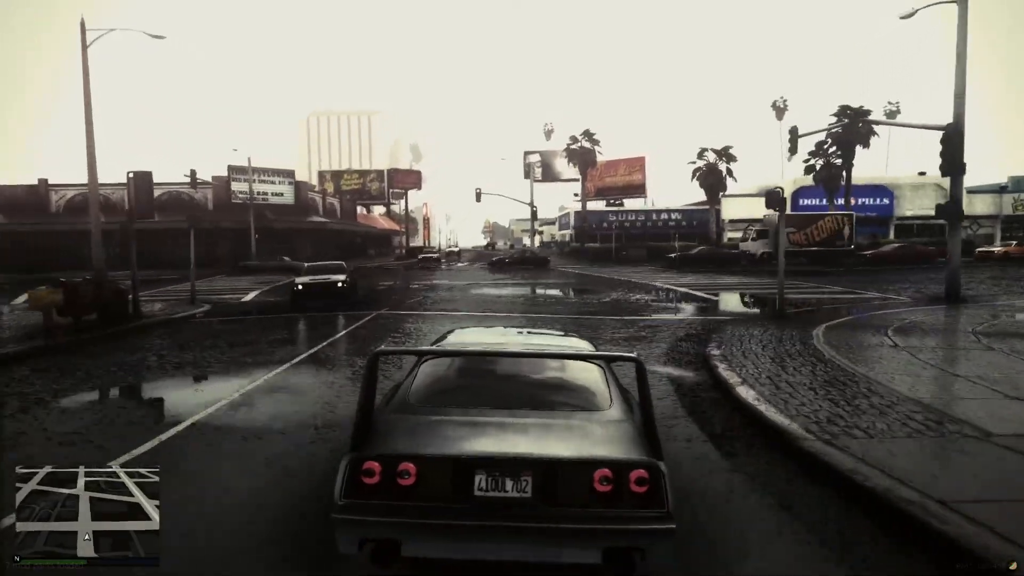
key("w")
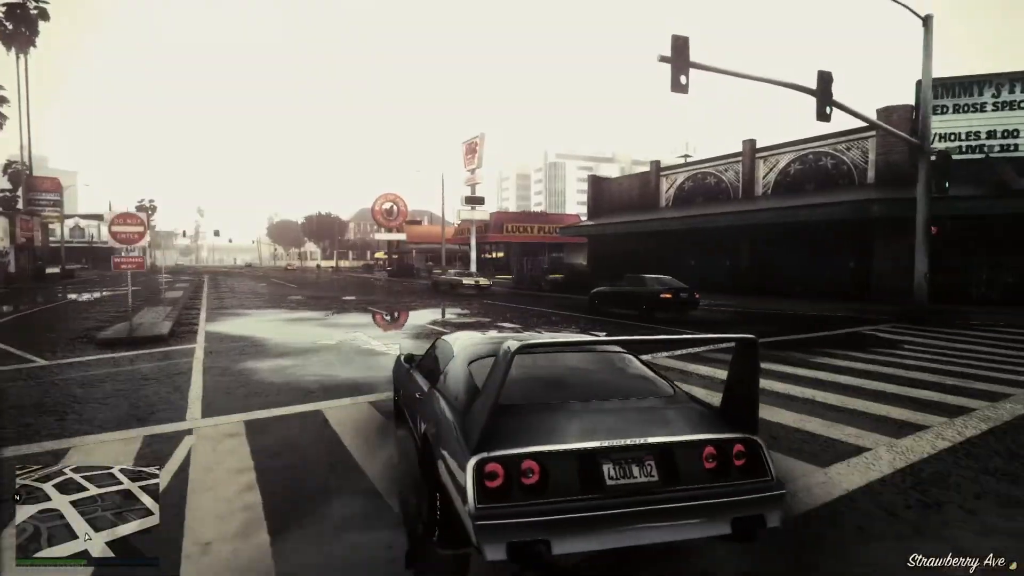
key("a")
key("w")
key("w")
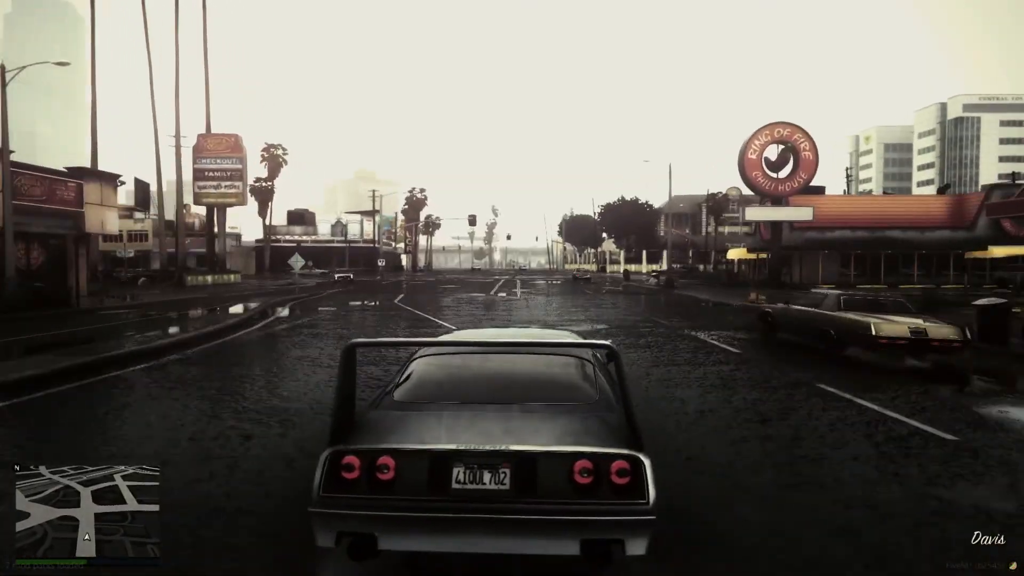
key("w")
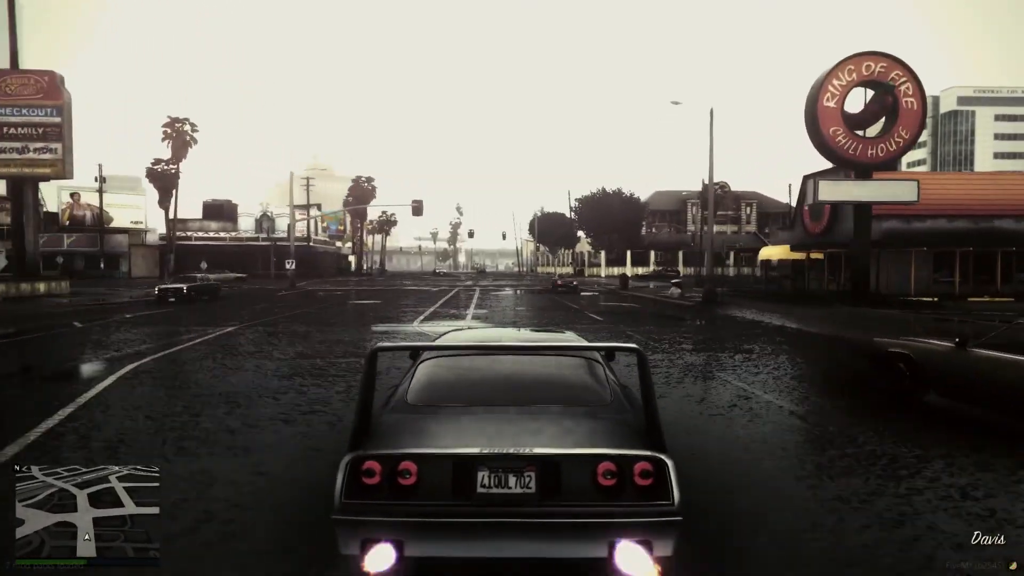
key("w")
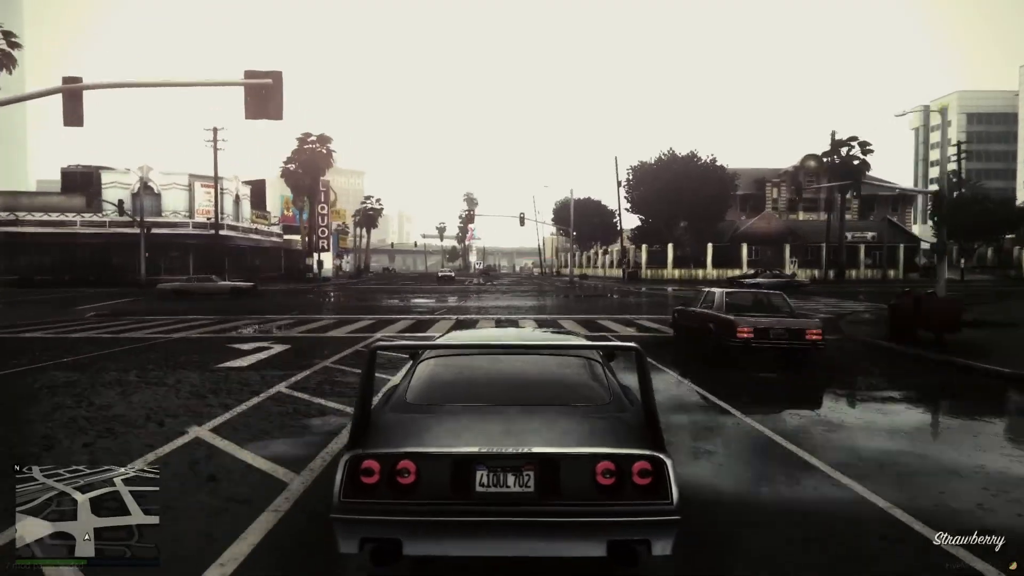
- Turn left at the intersection and drive the Phoenix onto Elgin Ave
key("a")
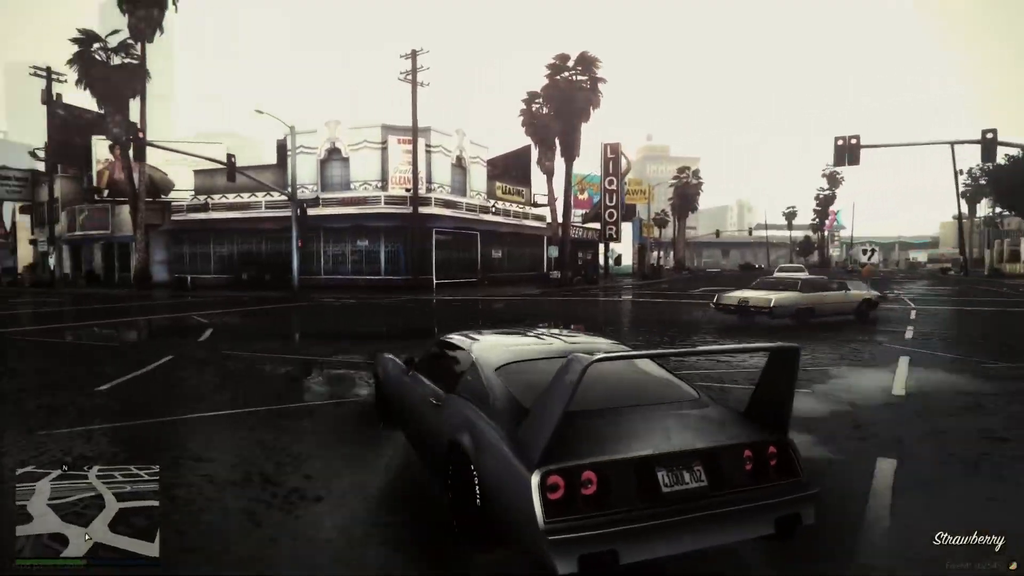
key("a")
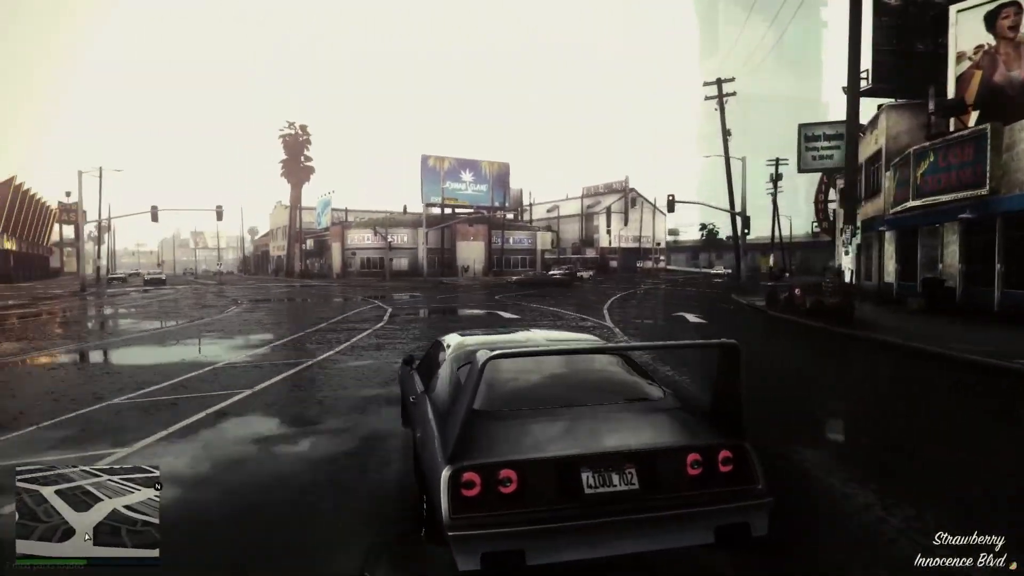
key("a")
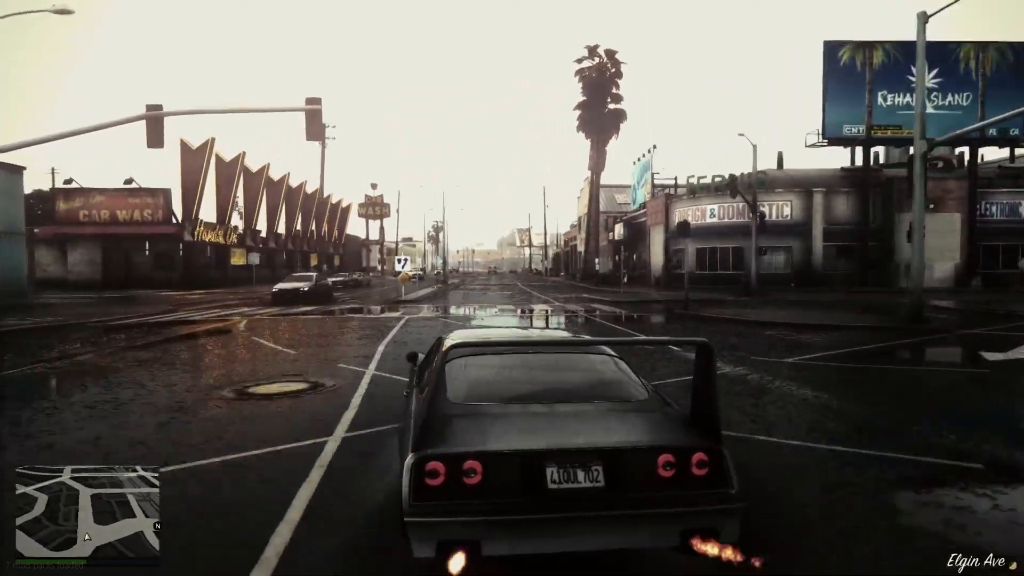
key("d")
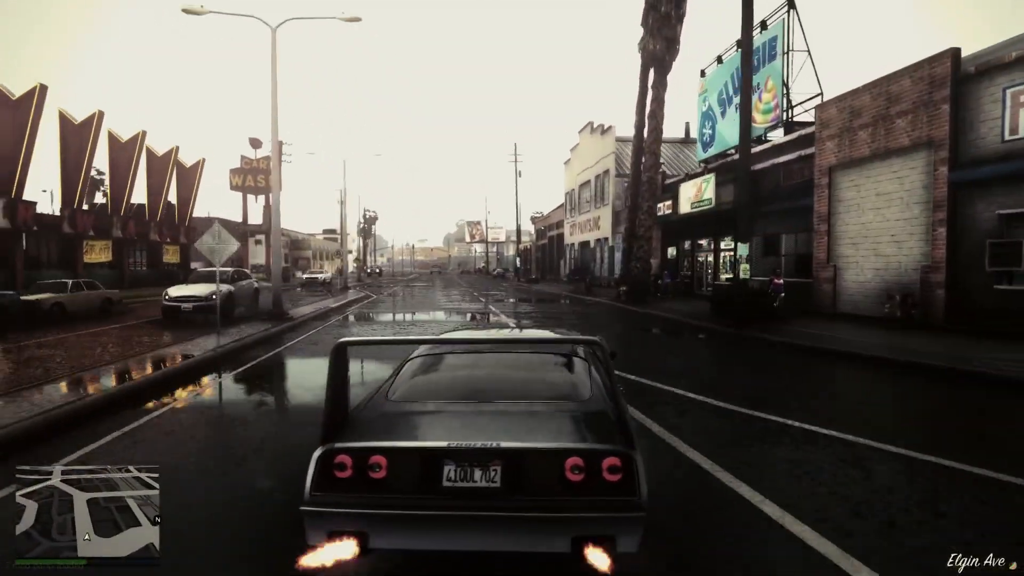